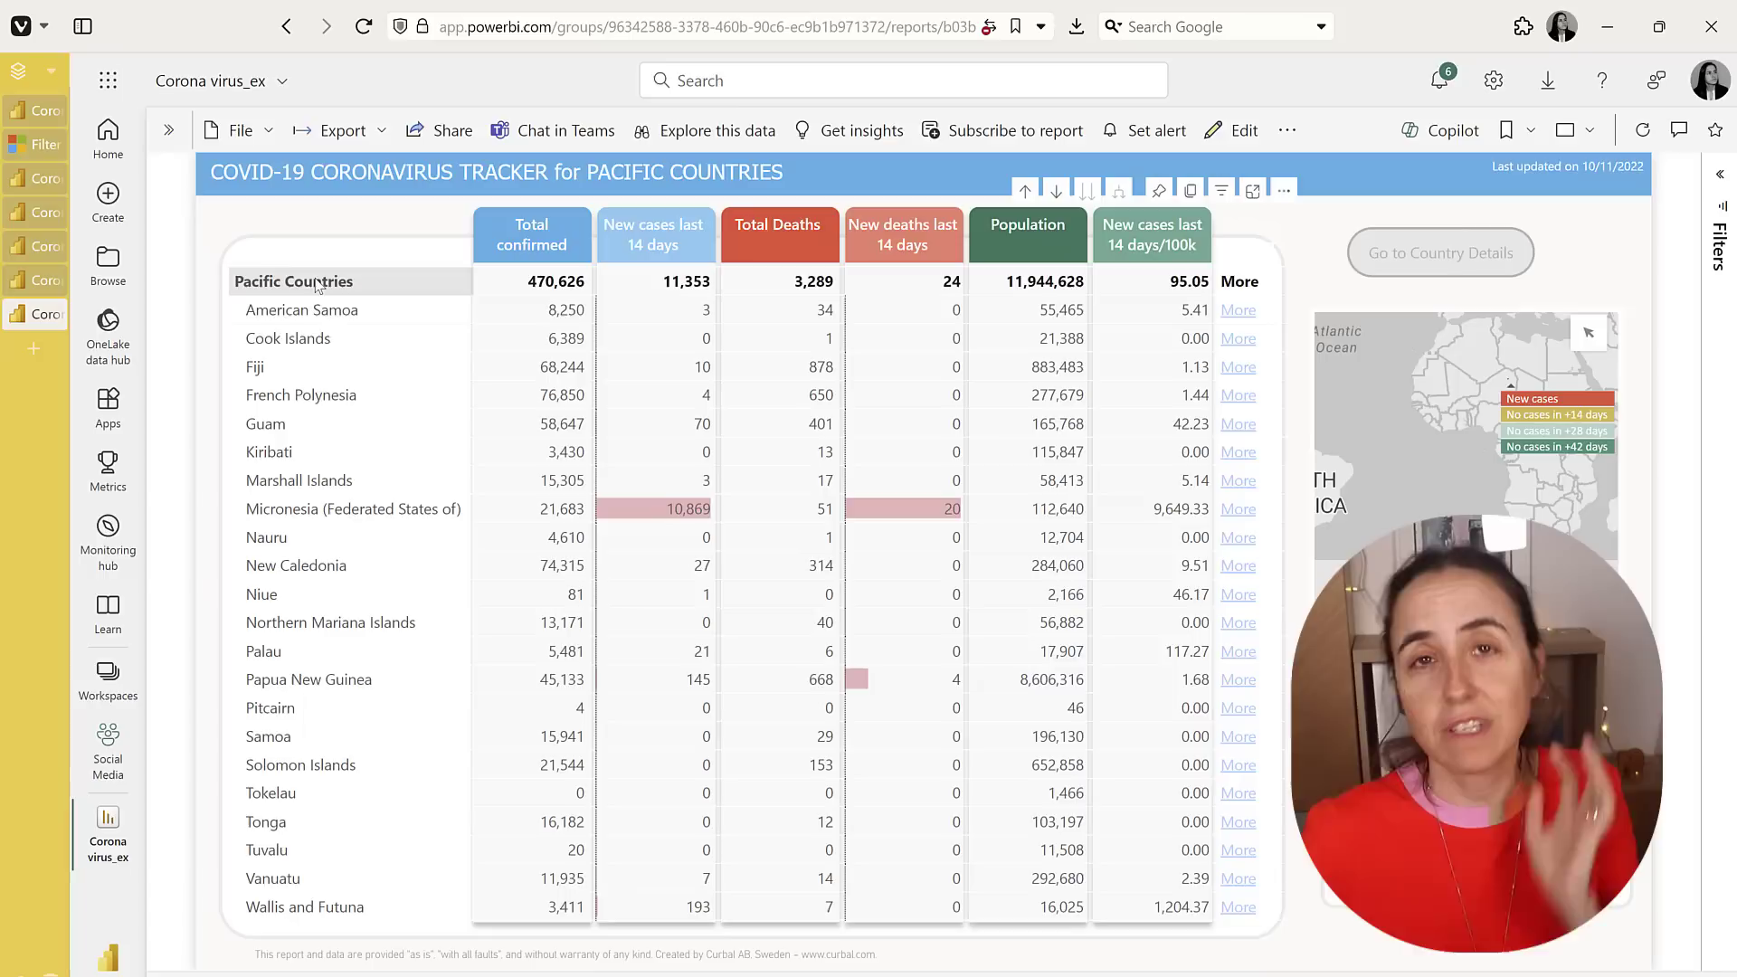
- Bring up American Samoa's row menu to show its Drill through option to Daily Cases
right_click(353, 311)
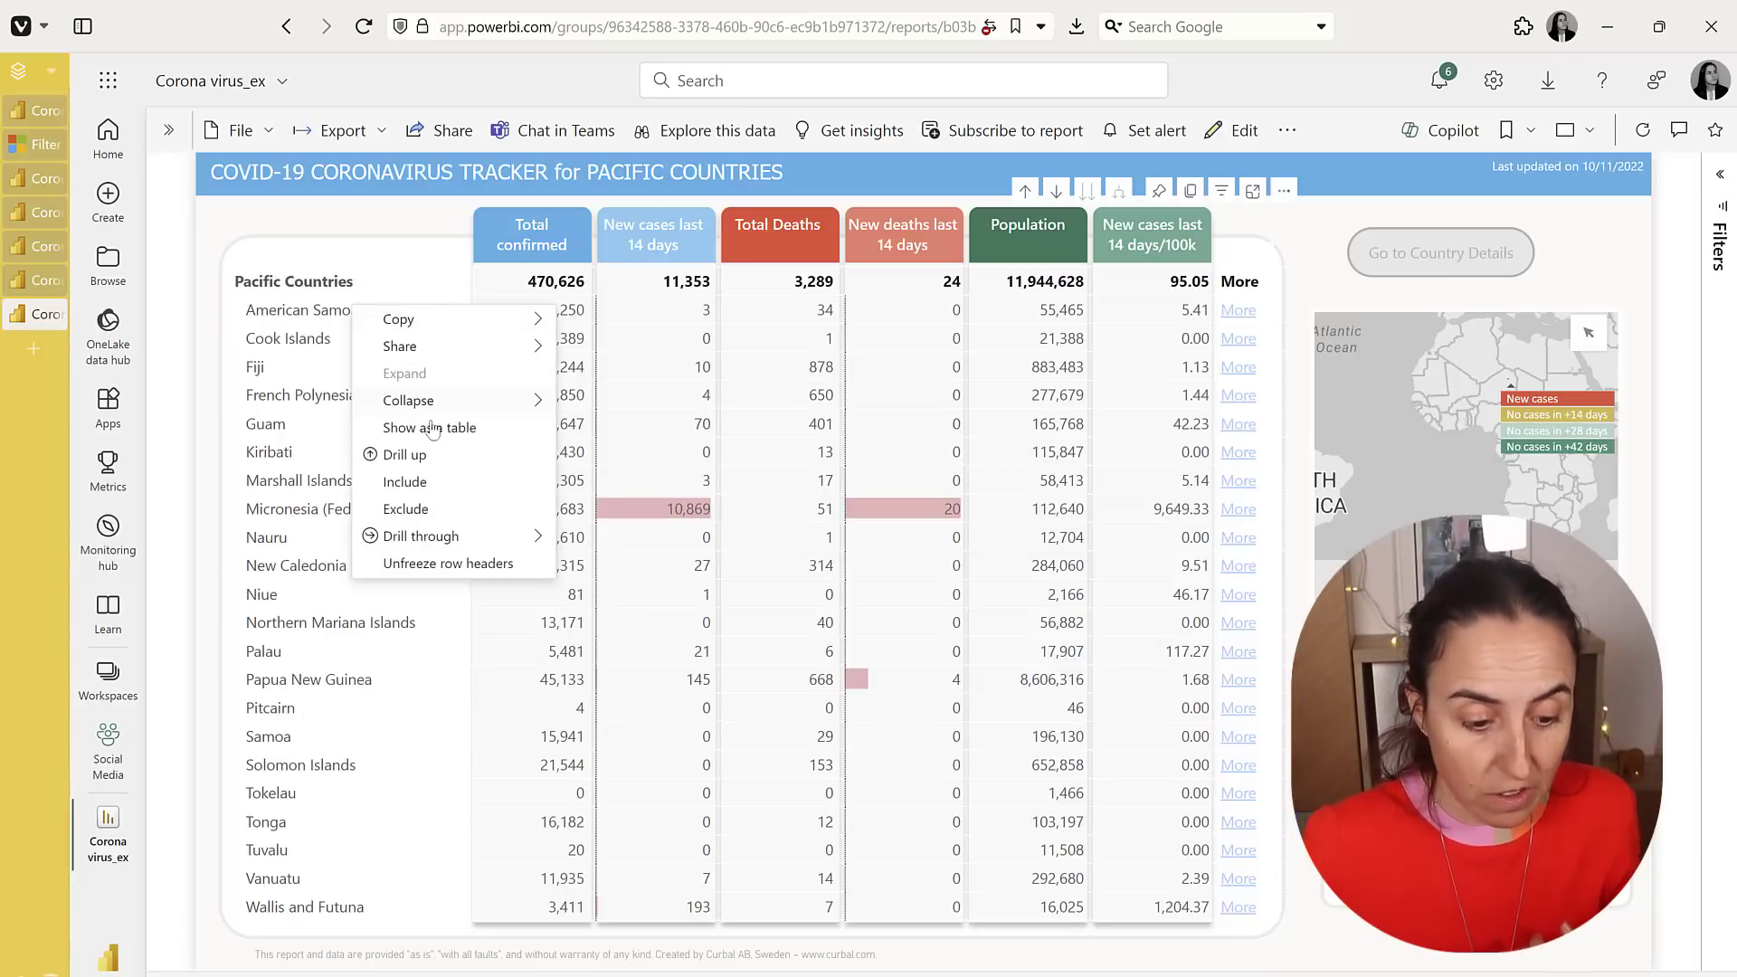
mouse_move(479, 536)
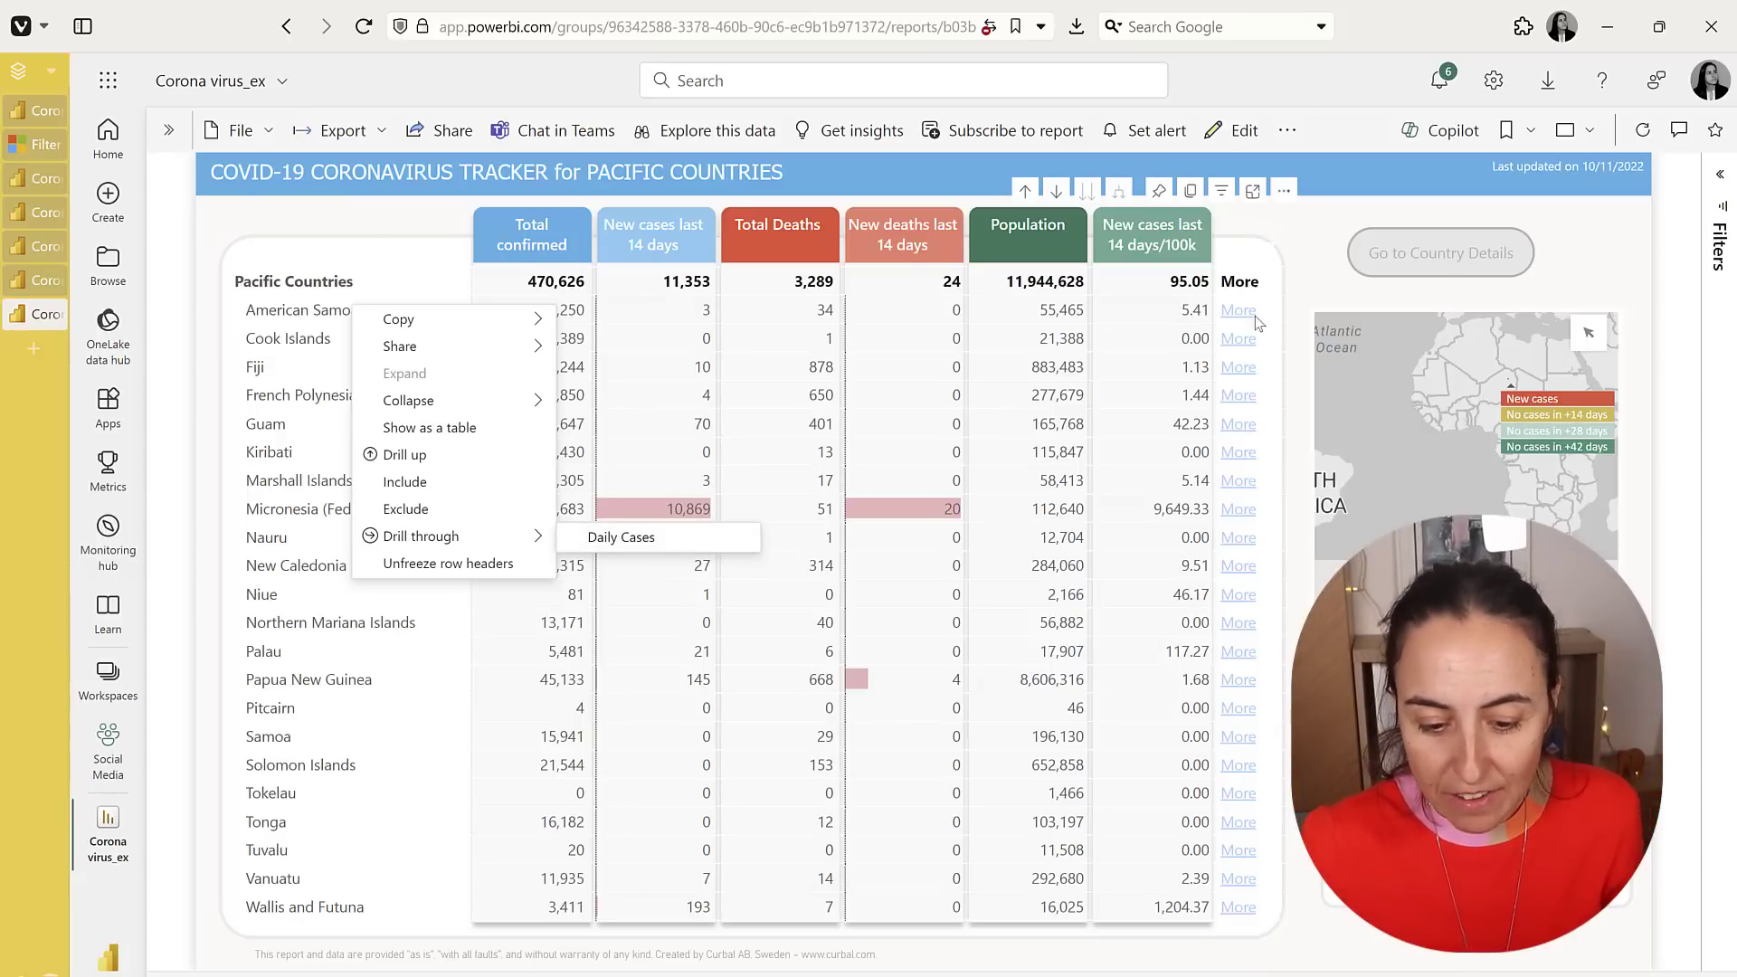
- Open Cook Islands' details in a new tab, then reset Summary's Country filter to (All) and open another country
left_click(1241, 345)
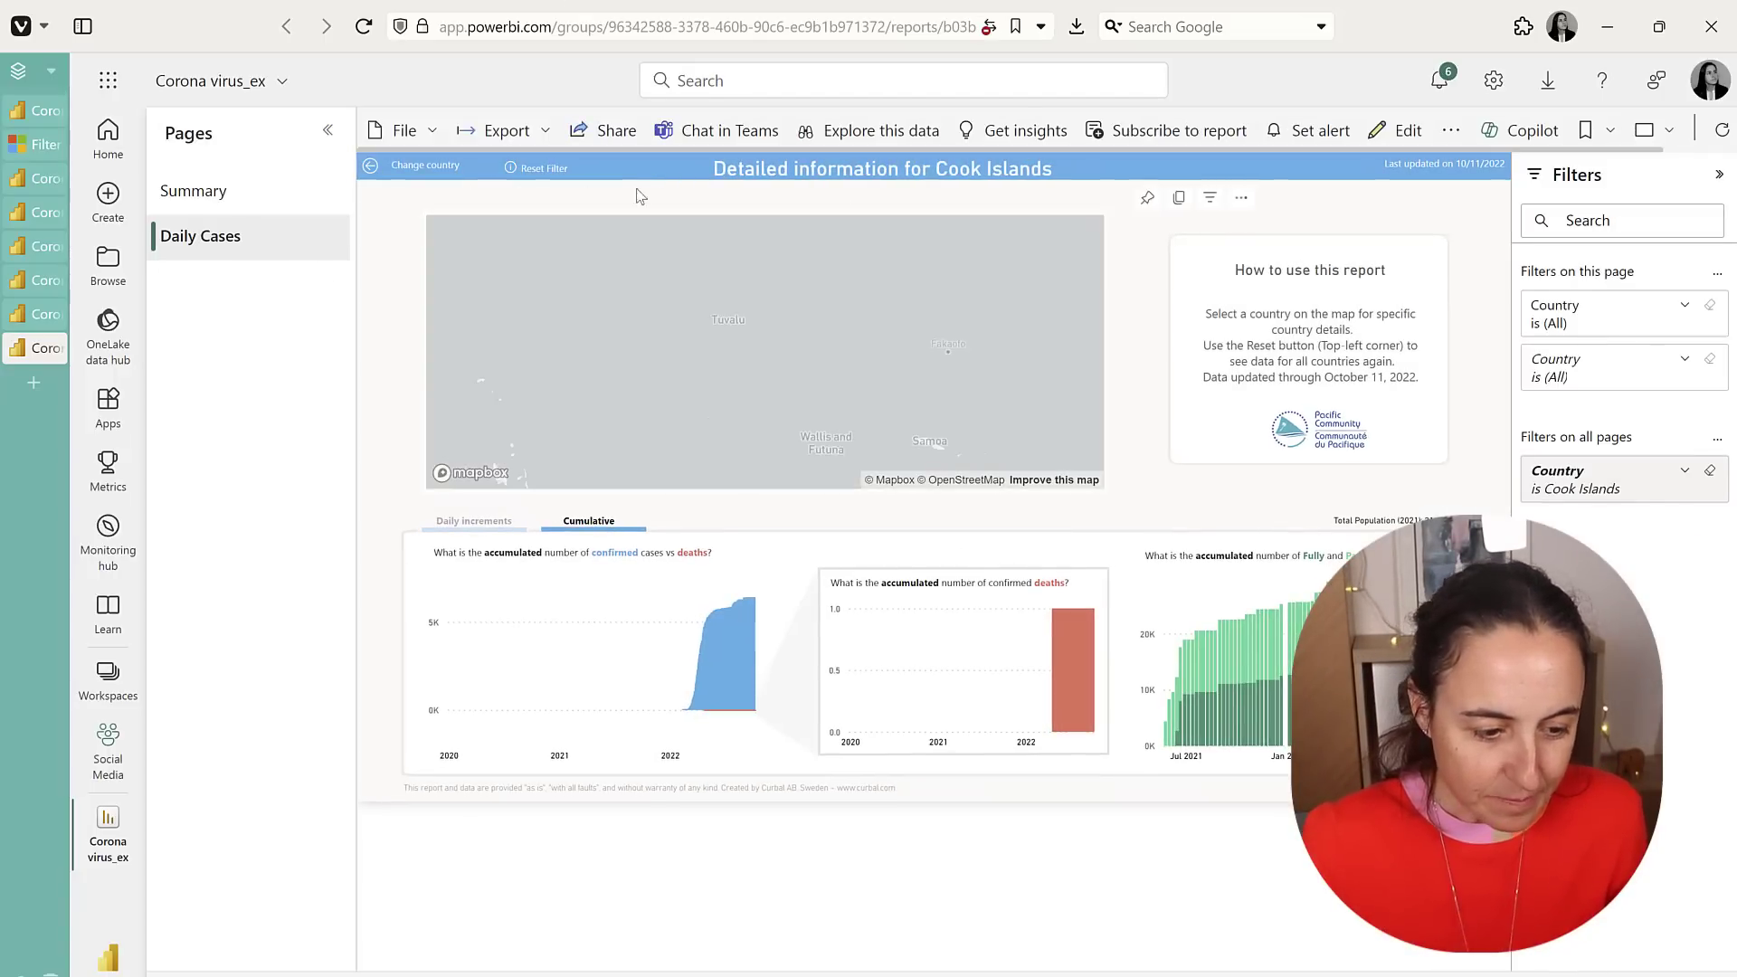
left_click(201, 193)
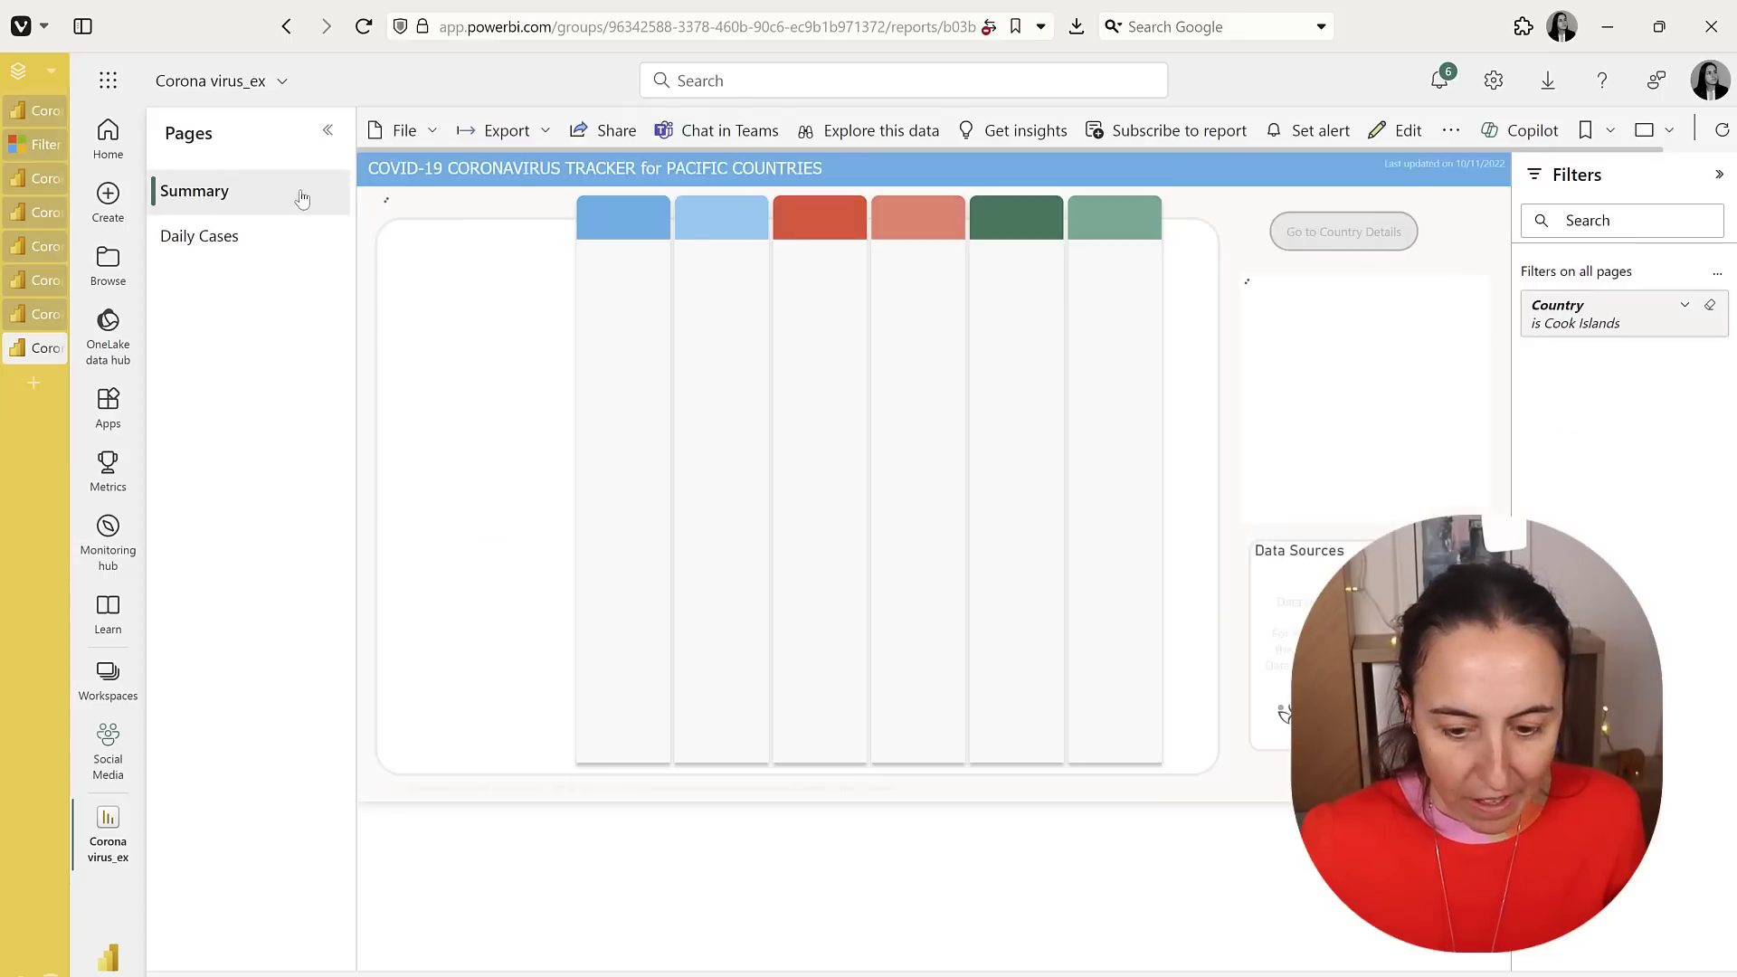
left_click(1711, 308)
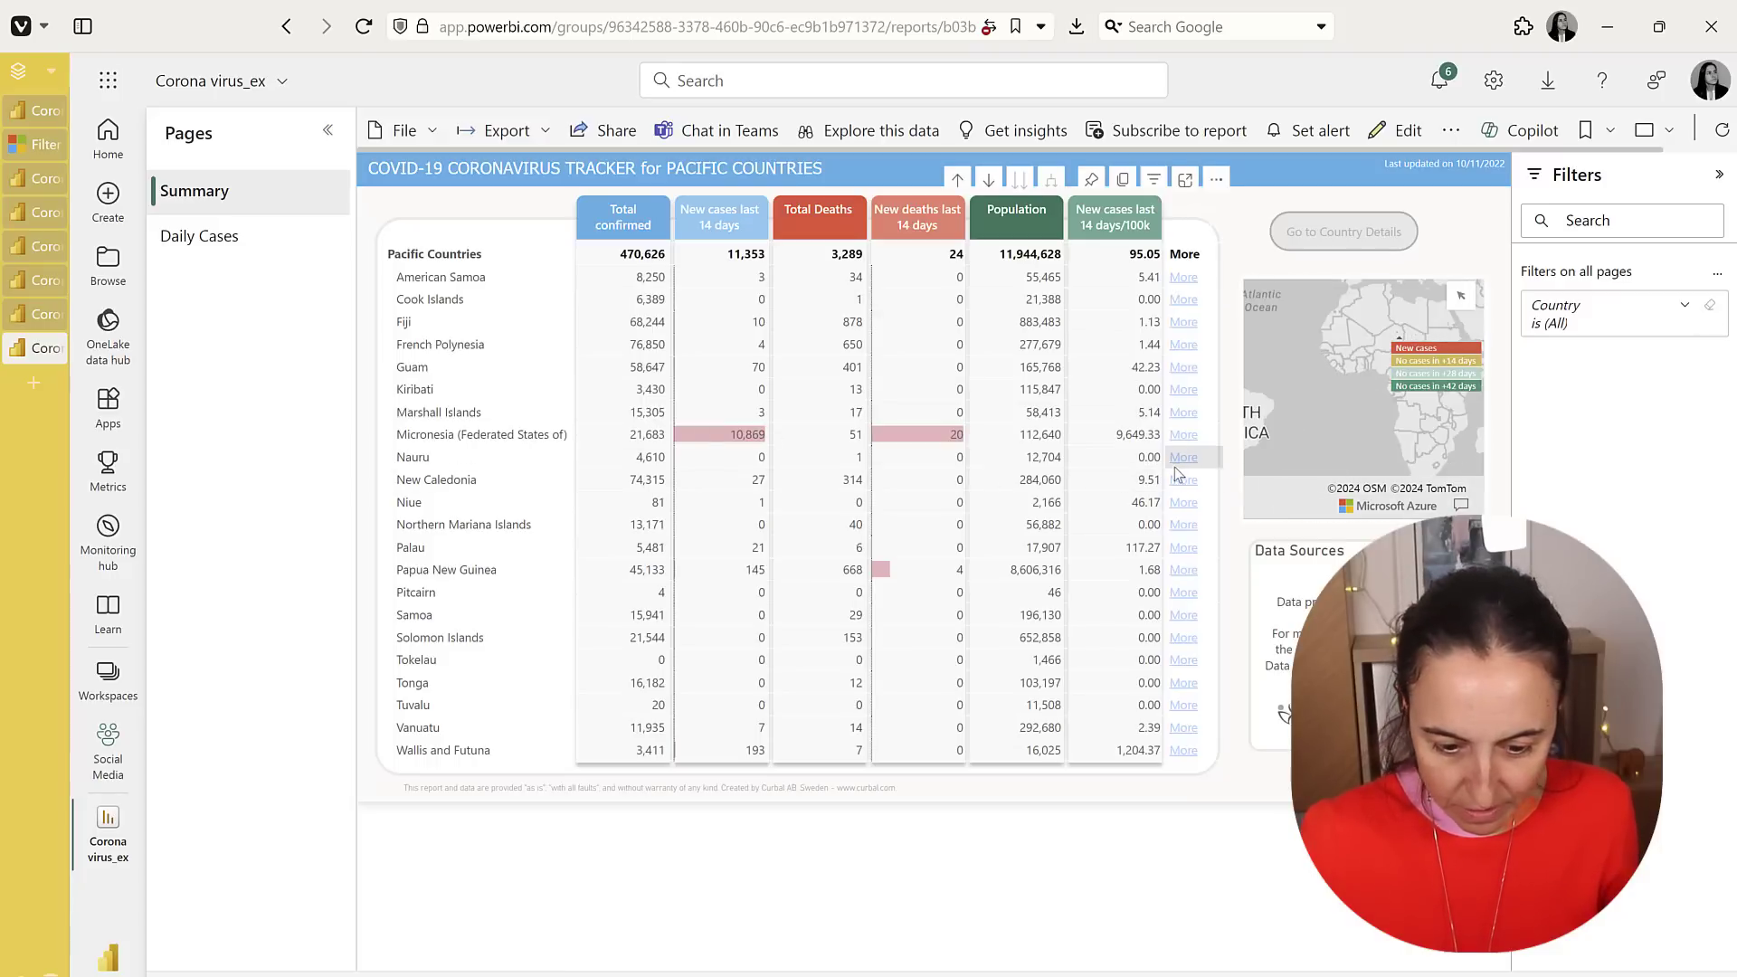
left_click(1185, 459)
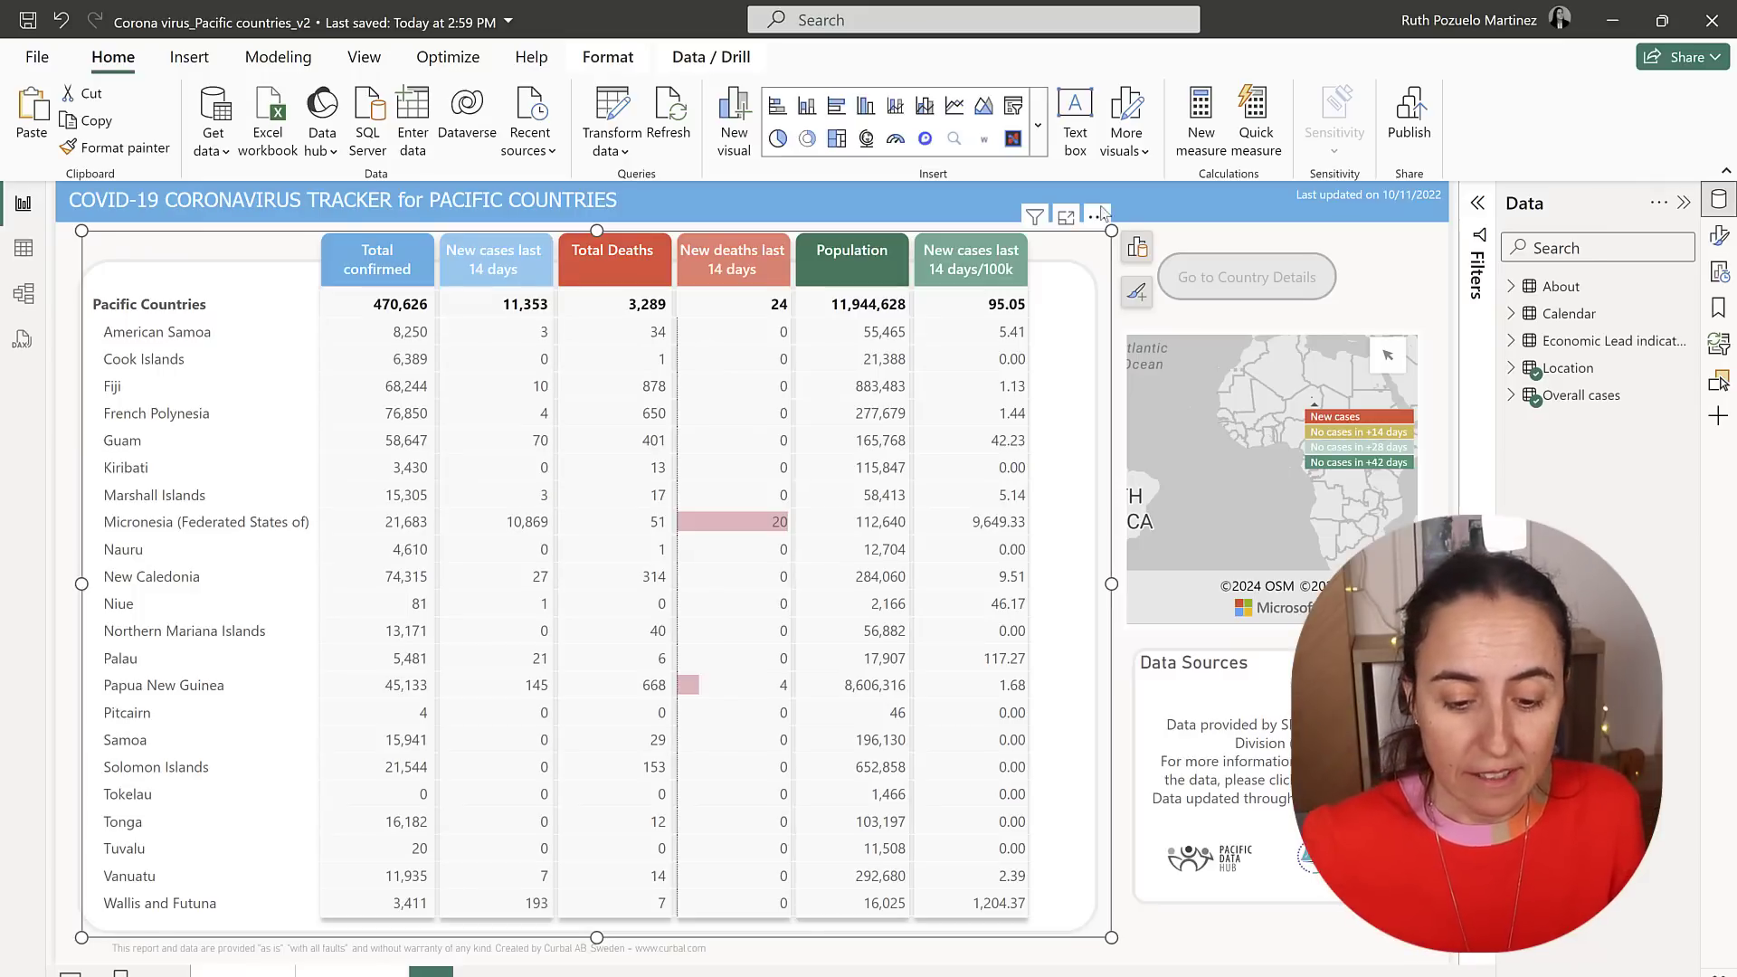
- Select the American Samoa row, inspect the country details button's options, then collapse and restore the Data pane
left_click(1388, 299)
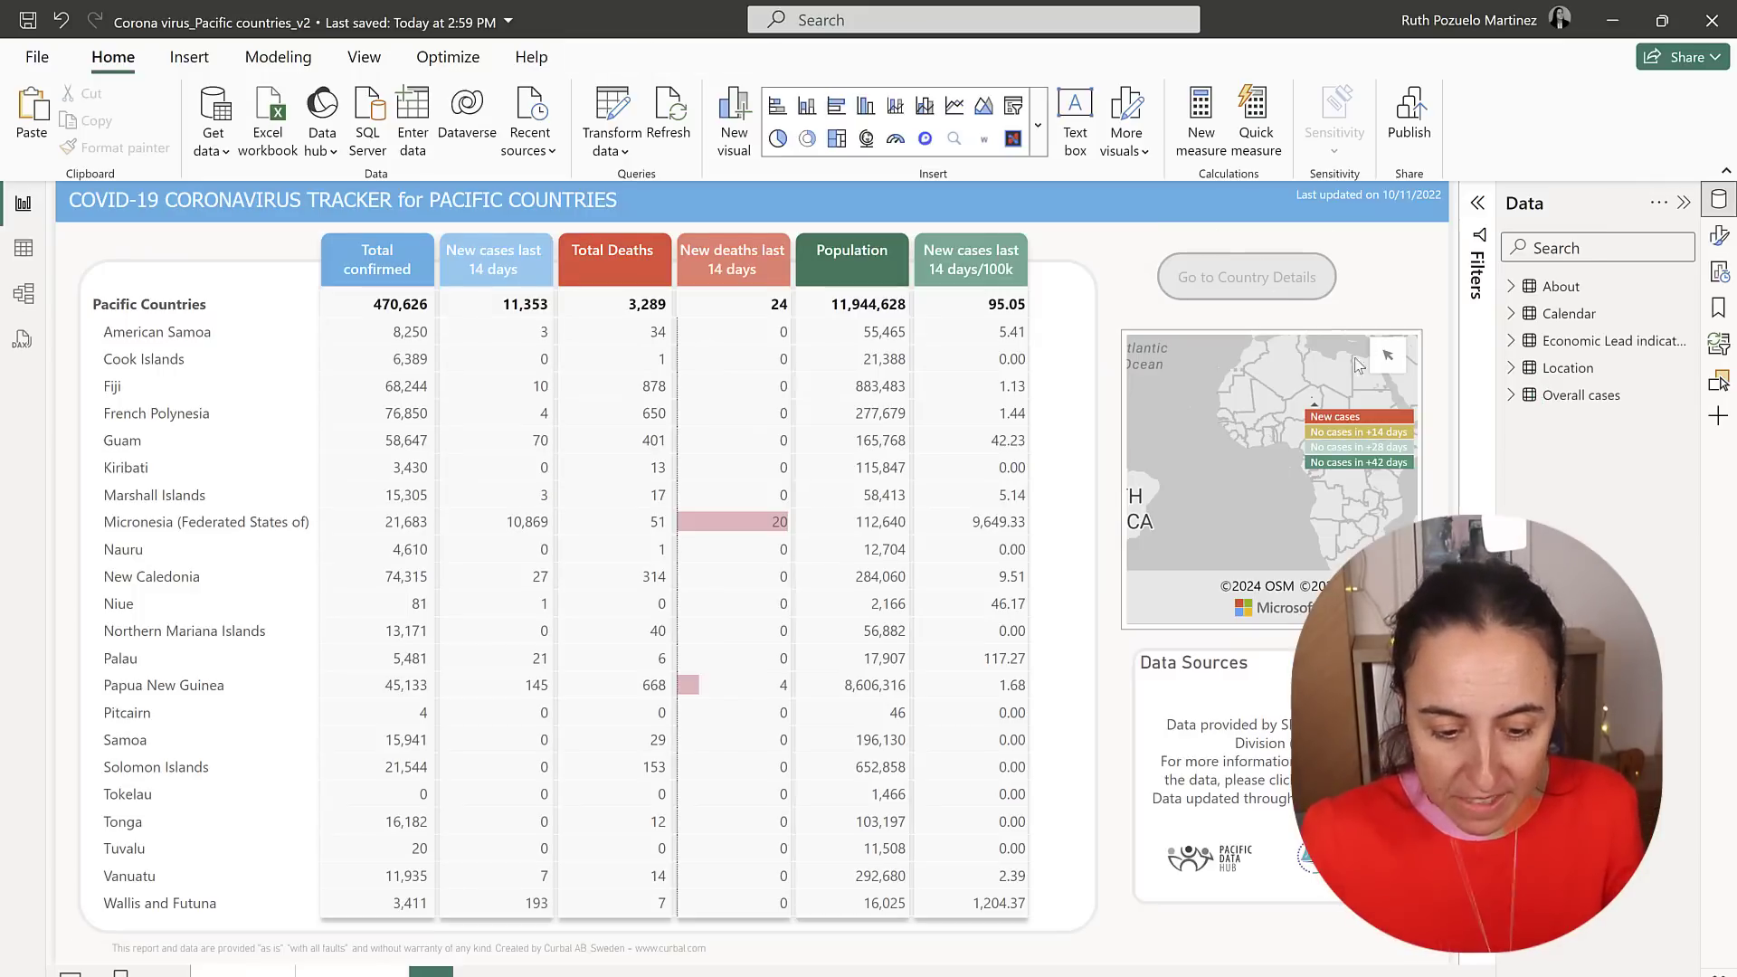
left_click(198, 332)
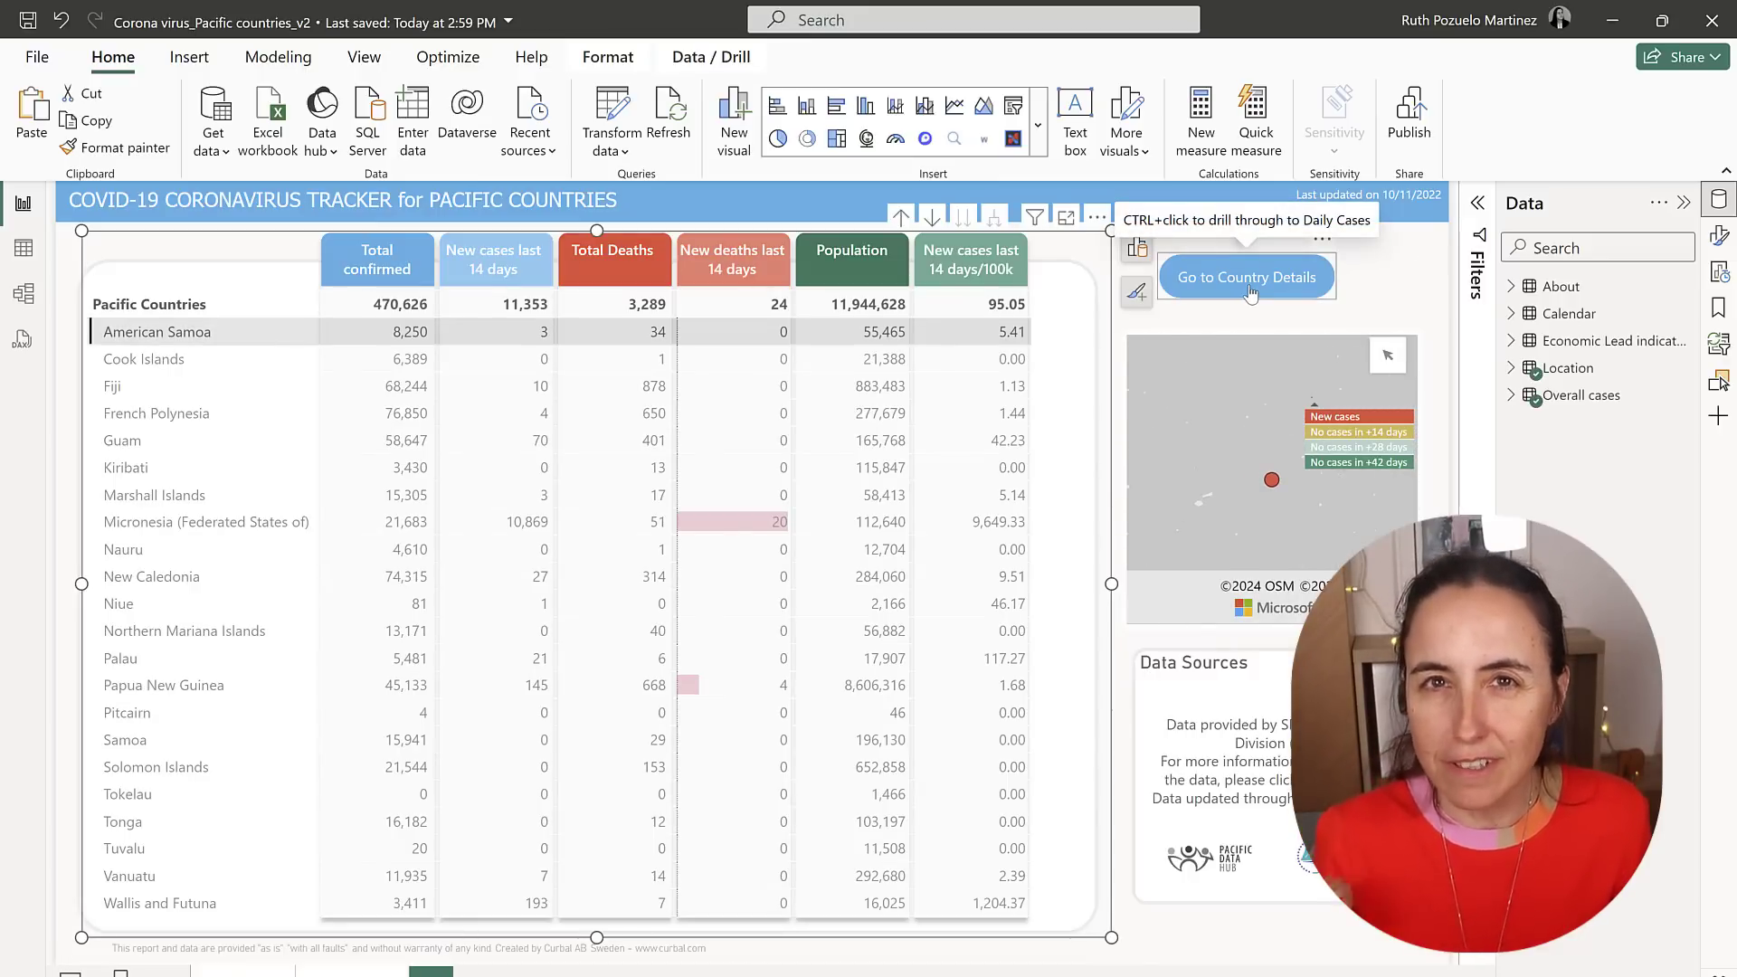
left_click(1324, 241)
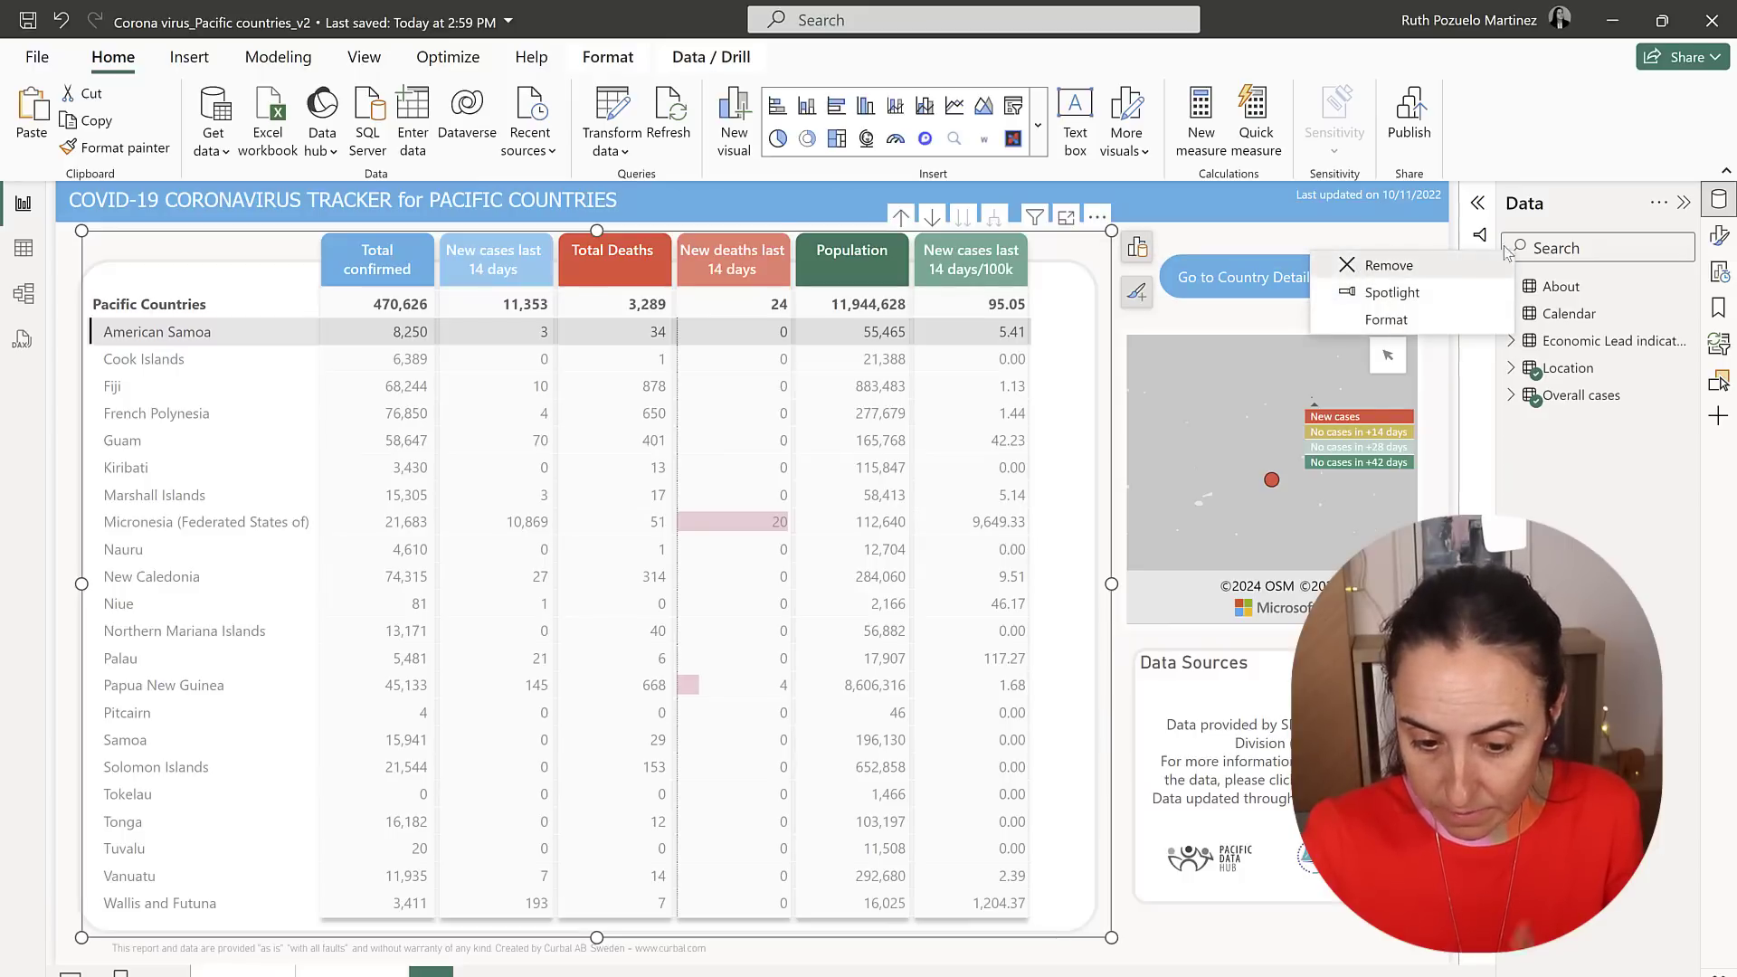
left_click(1438, 271)
left_click(1719, 201)
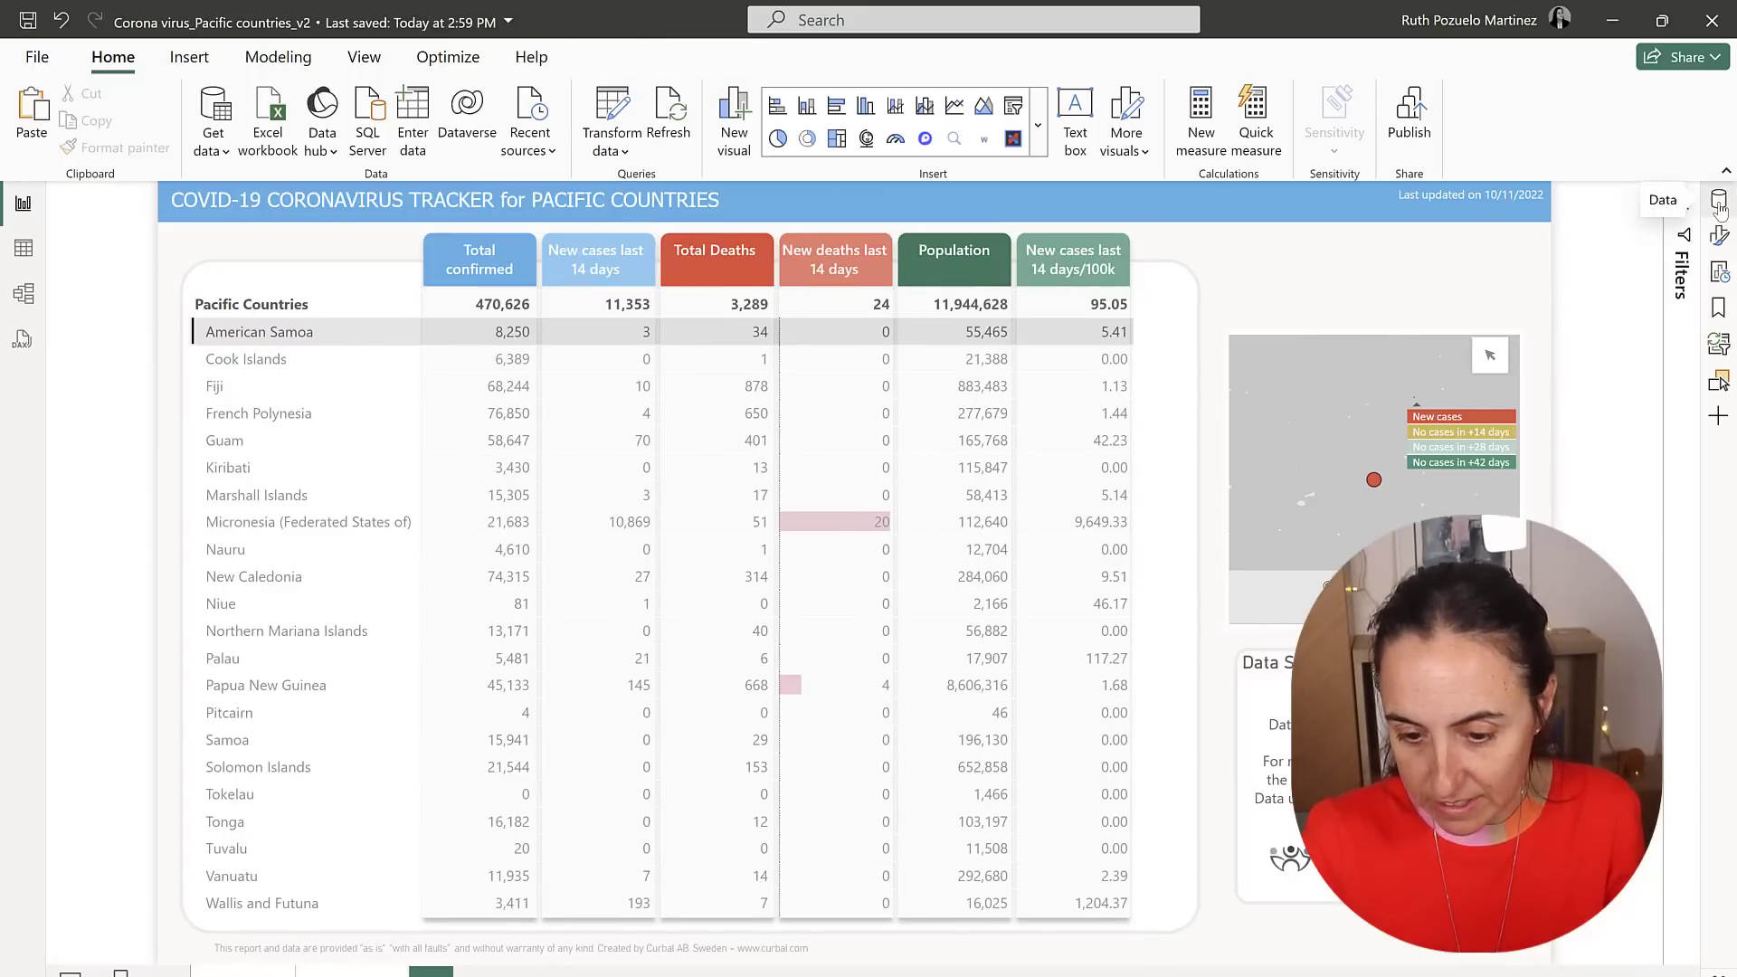
left_click(1719, 201)
- Create the About-table measure Drillthrough text = "More" with the value on a second line
right_click(1579, 288)
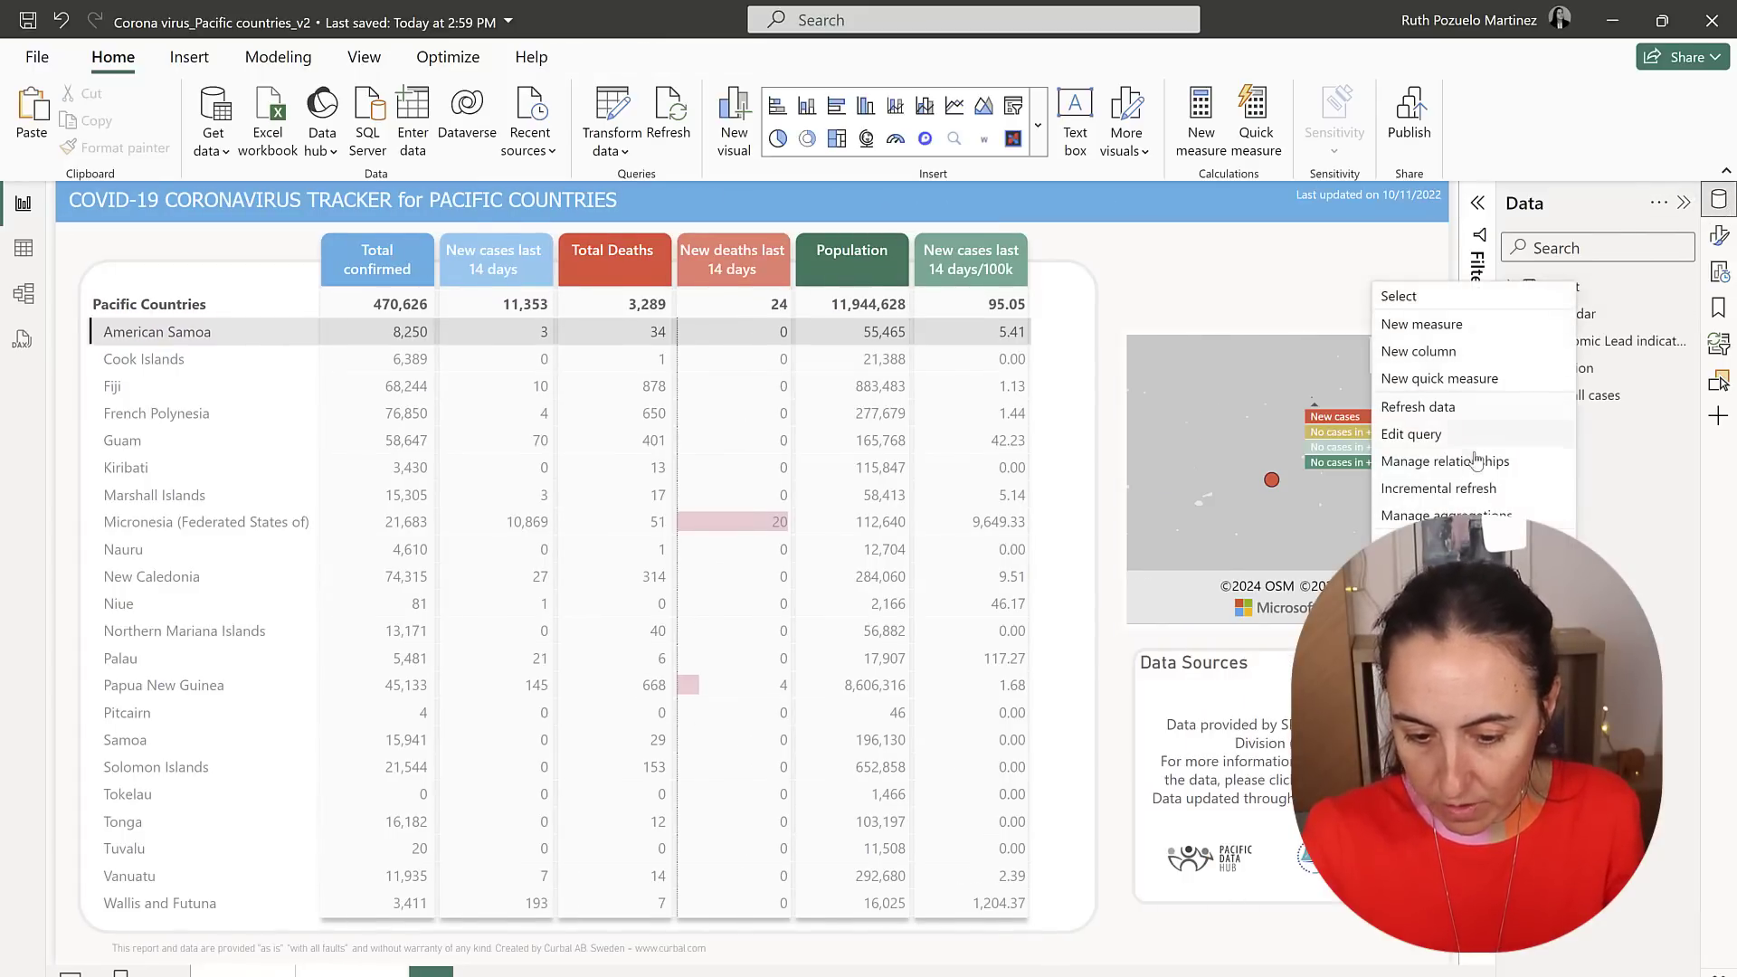
left_click(1449, 323)
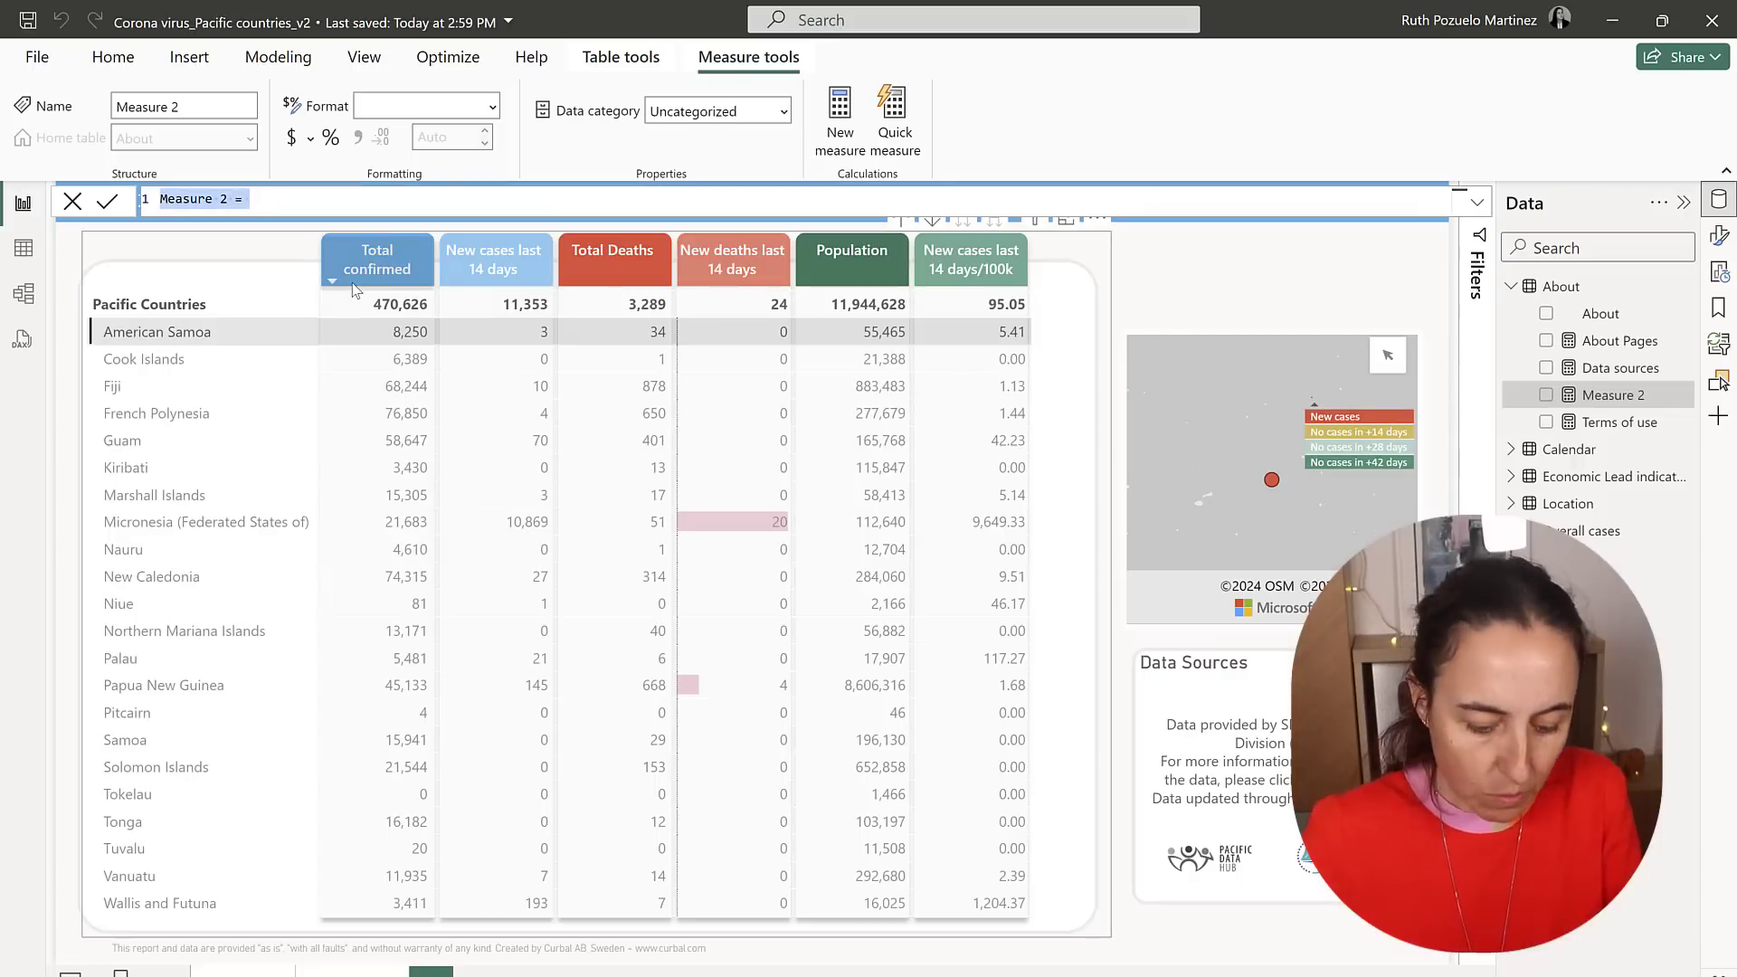
type("D")
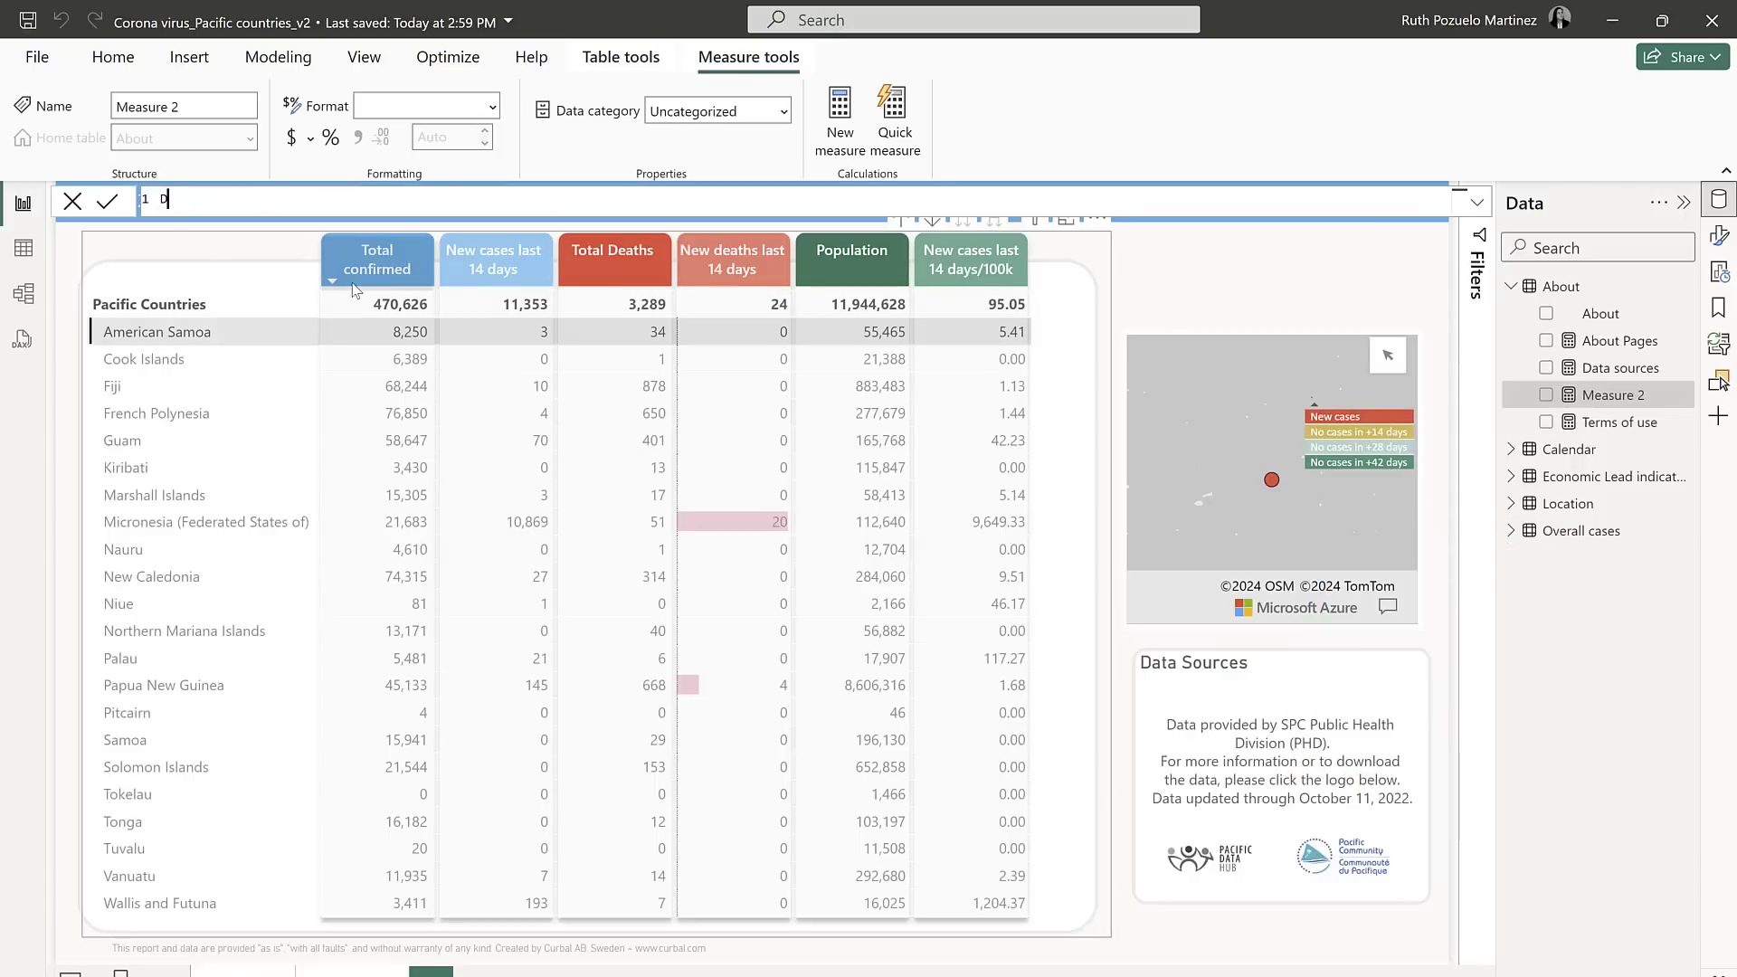
type("rillthrough text =")
key("shift+Return")
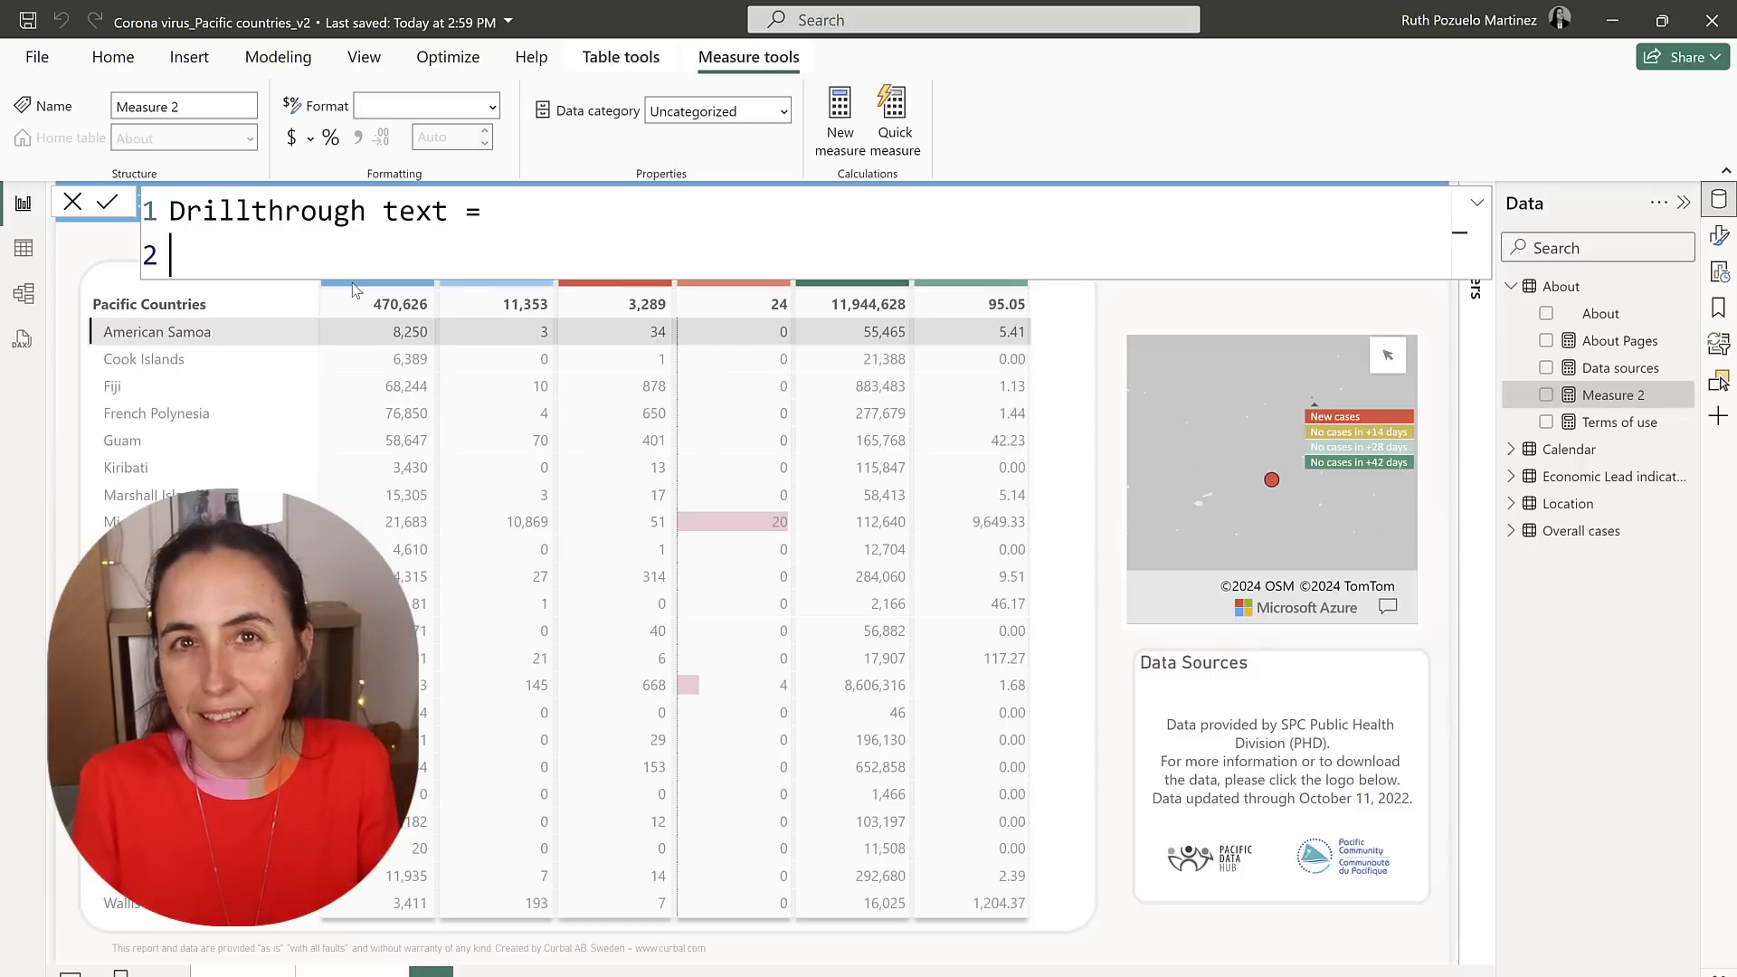
type("\"")
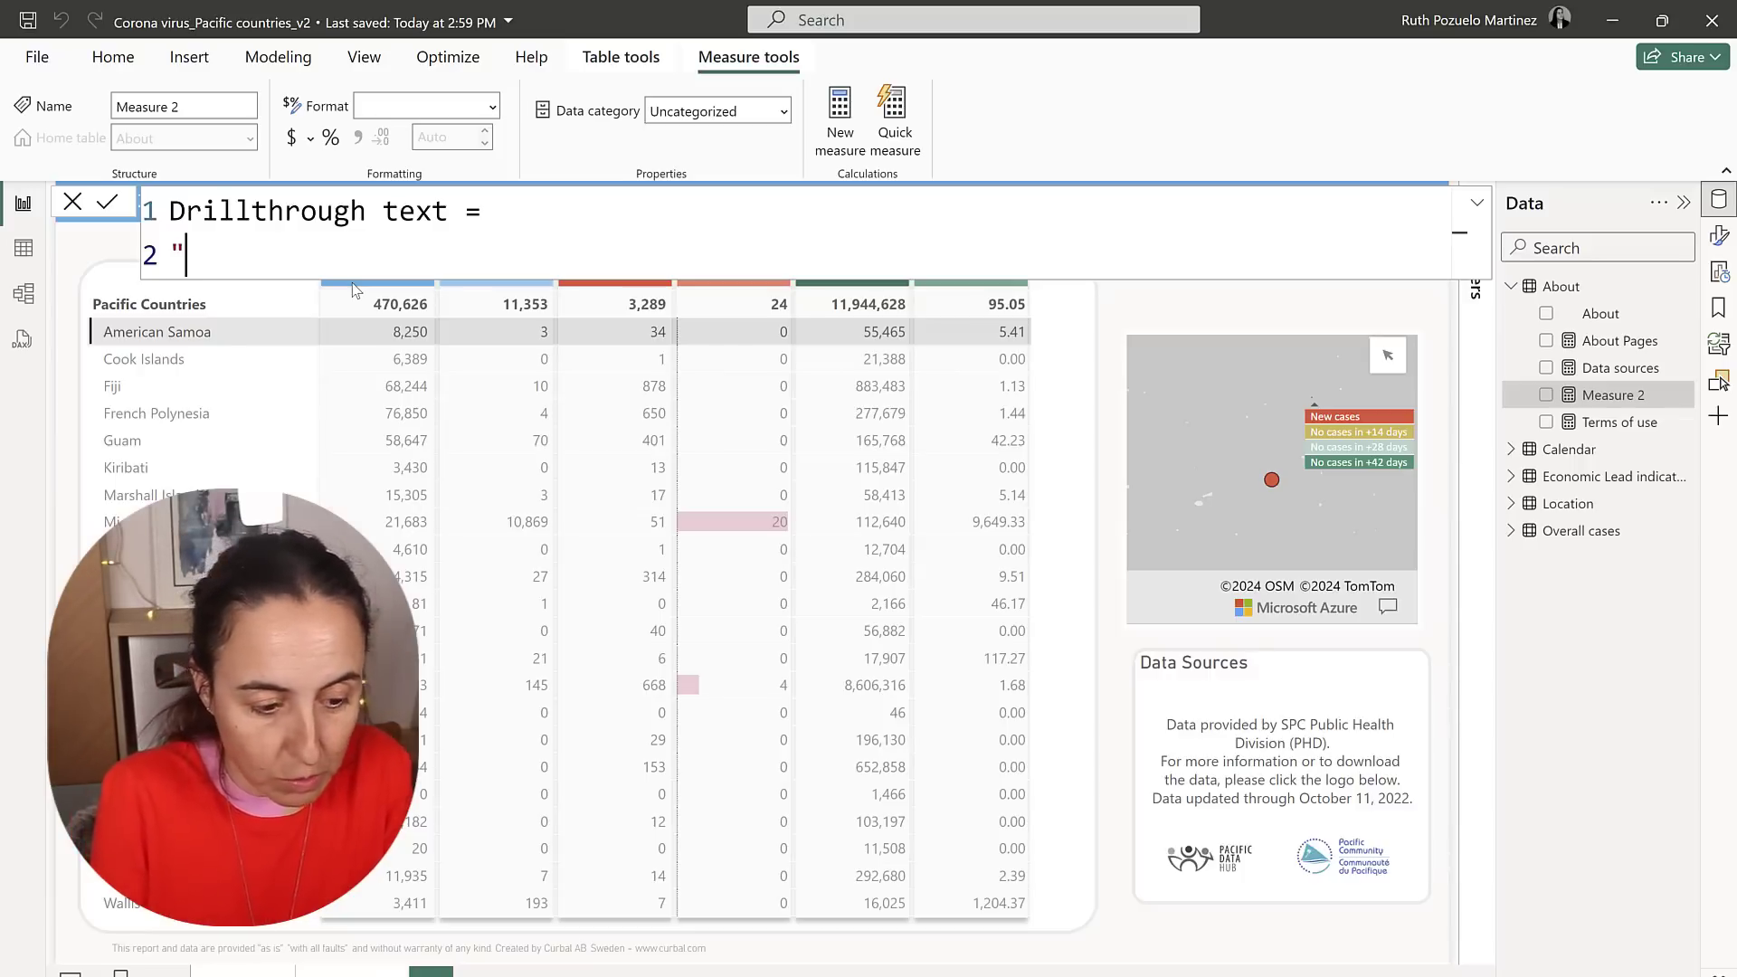
type("More")
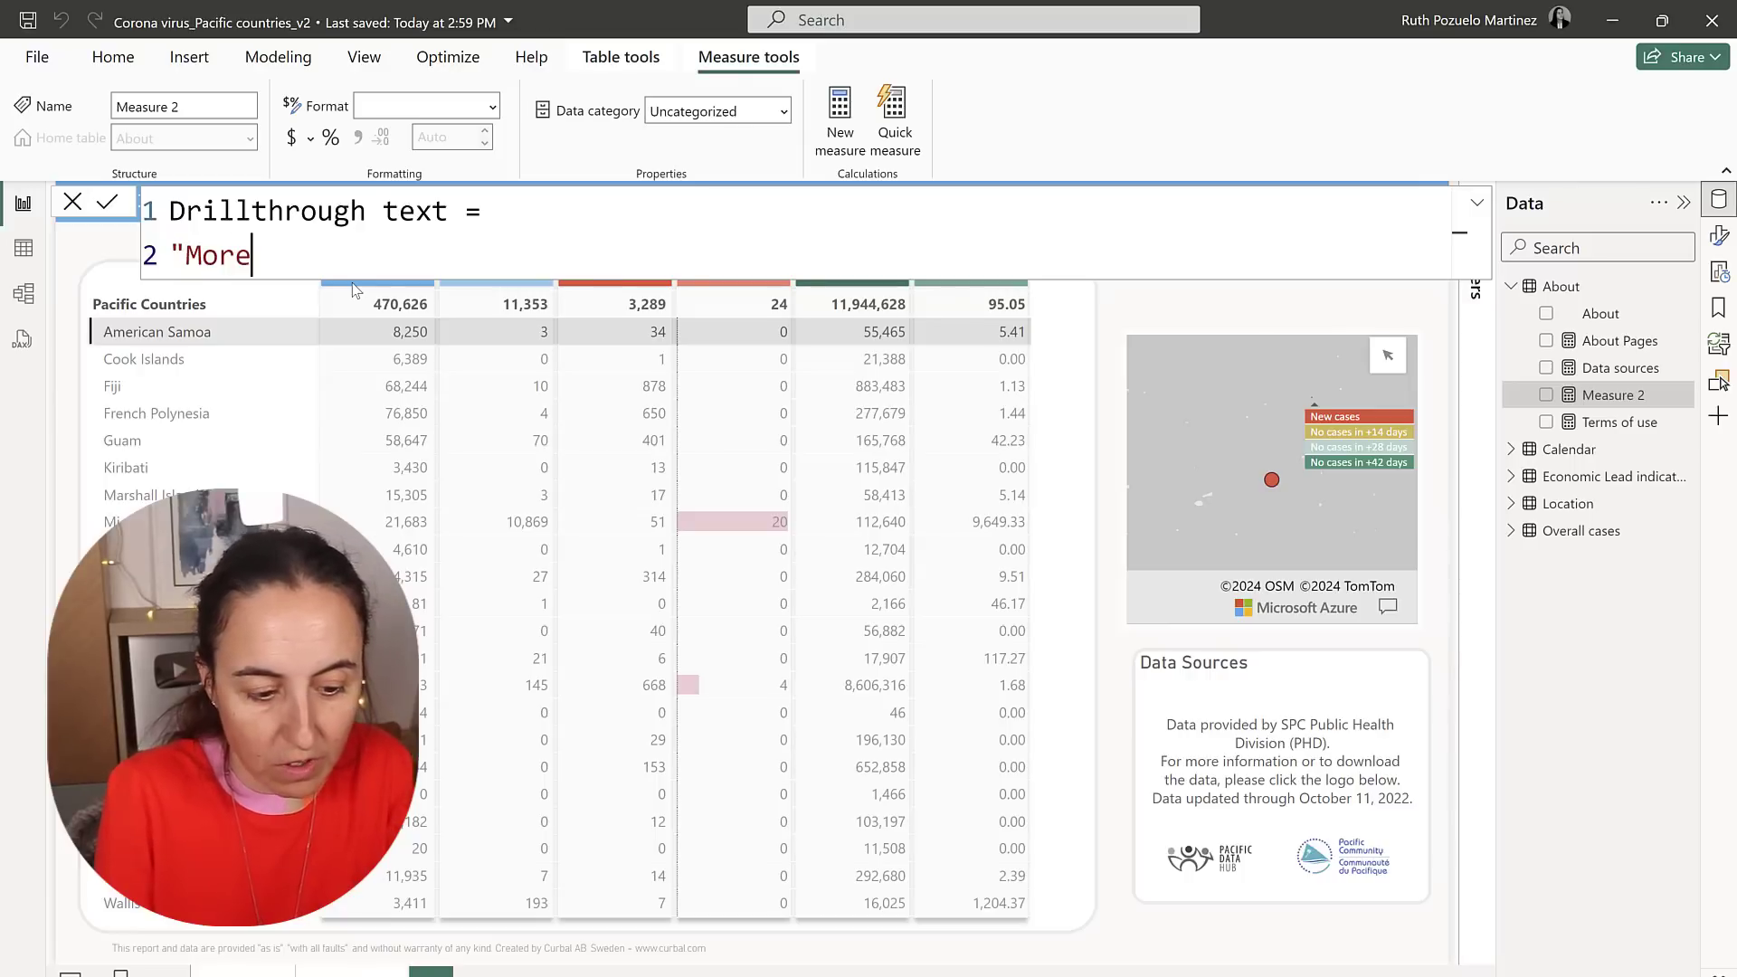
type("\"")
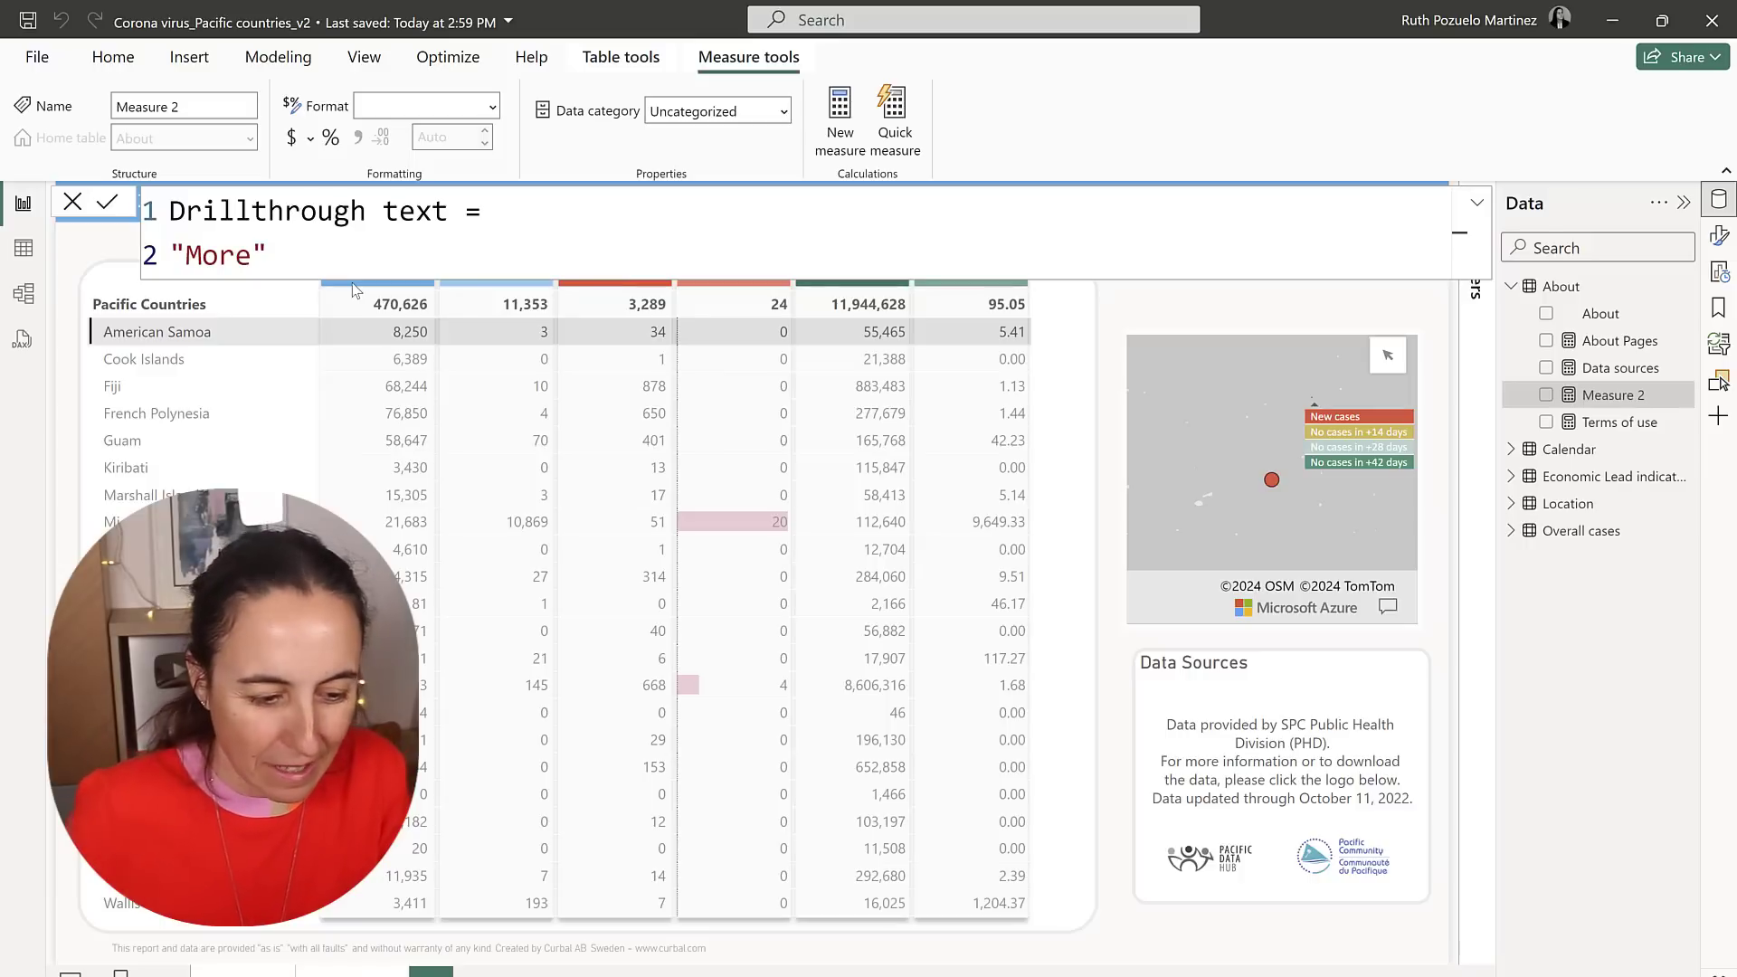
left_click(106, 204)
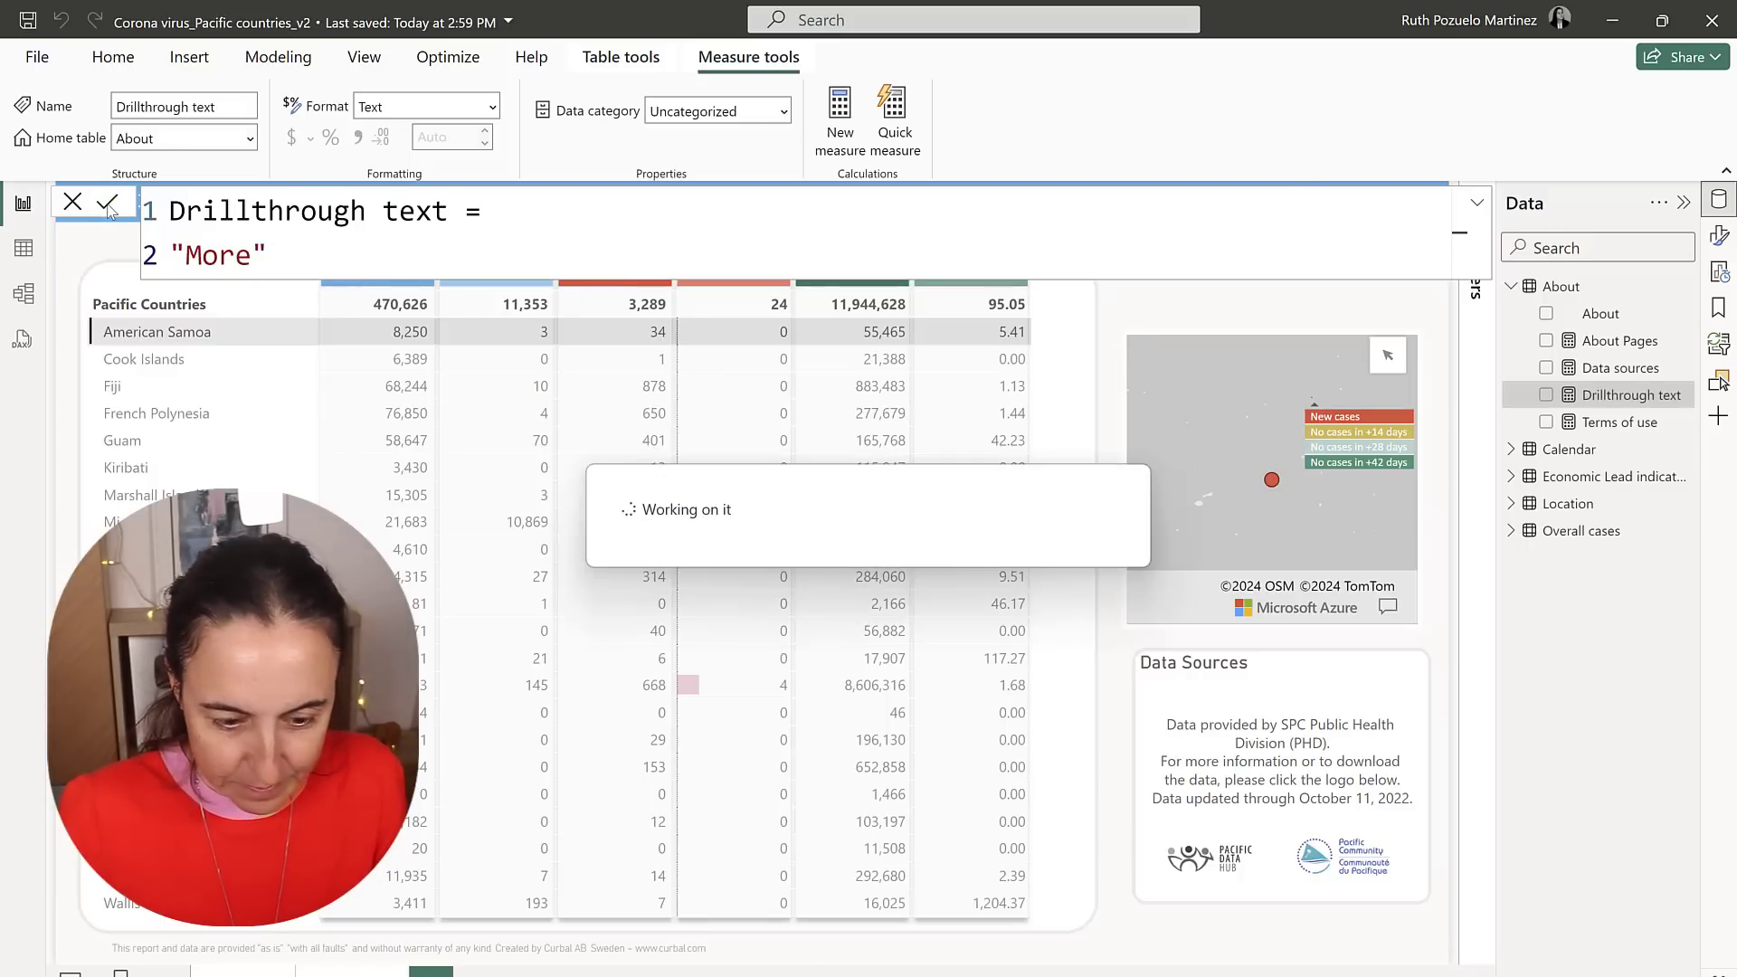
- Add the Drillthrough text measure to the Pacific countries table's Values, found by searching 'dri'
left_click(1066, 331)
left_click(1137, 247)
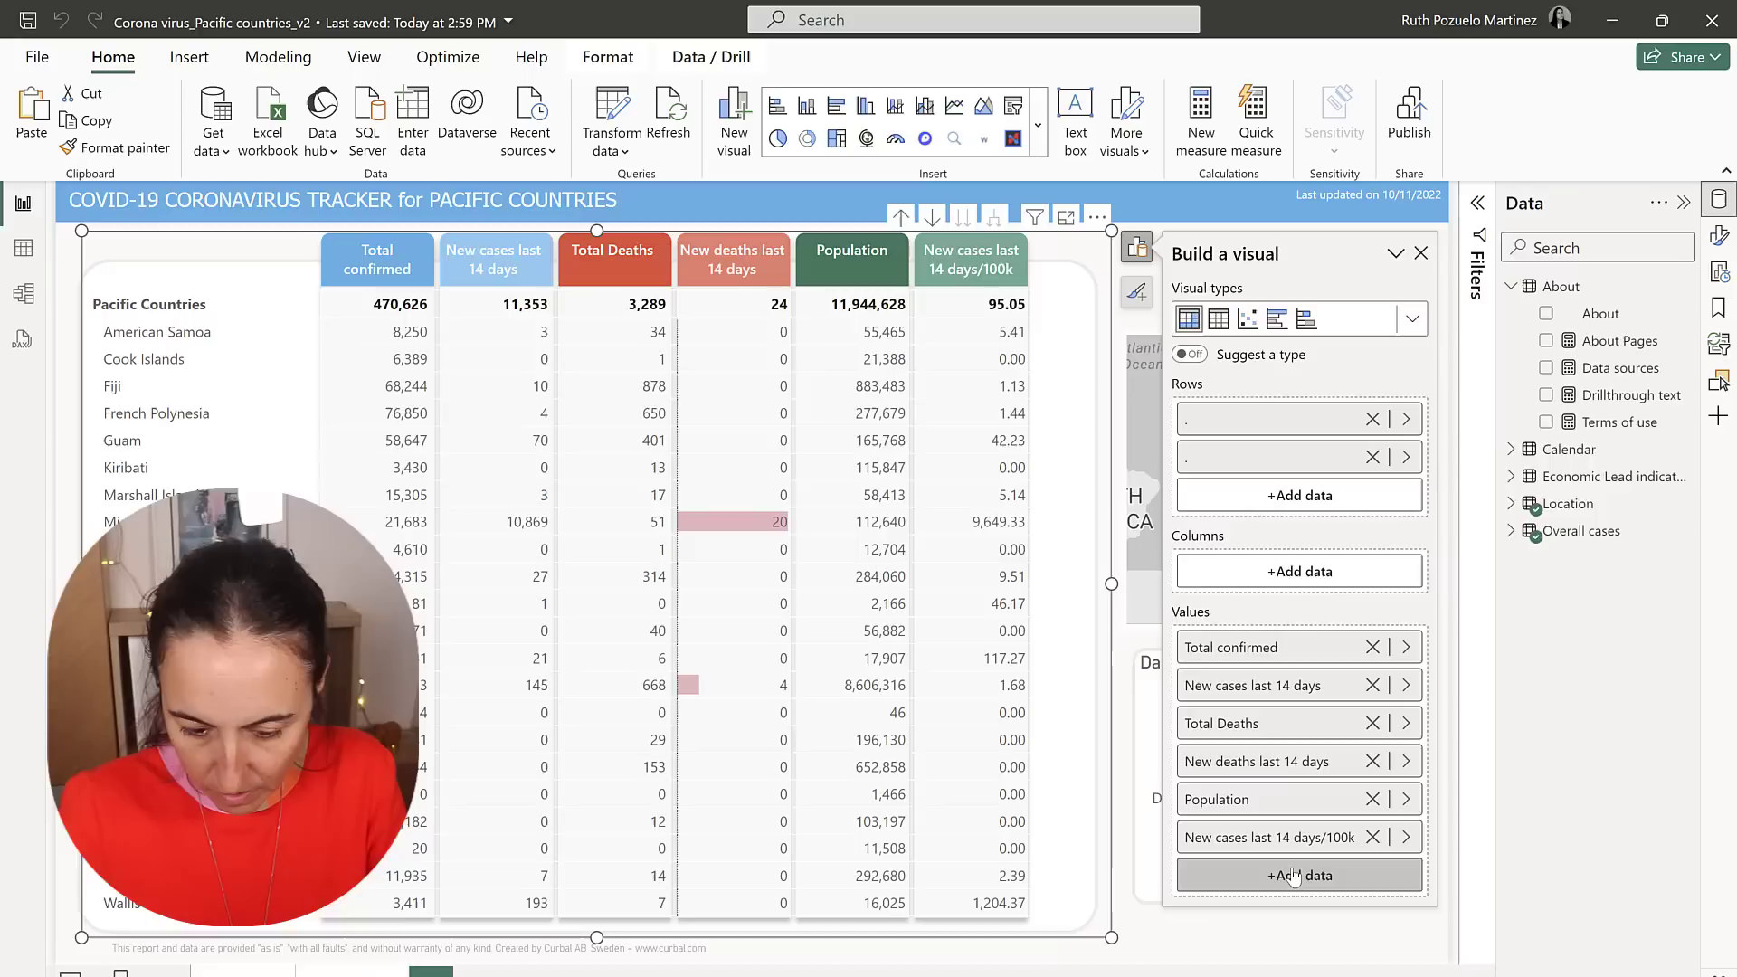
left_click(1321, 877)
left_click(1513, 478)
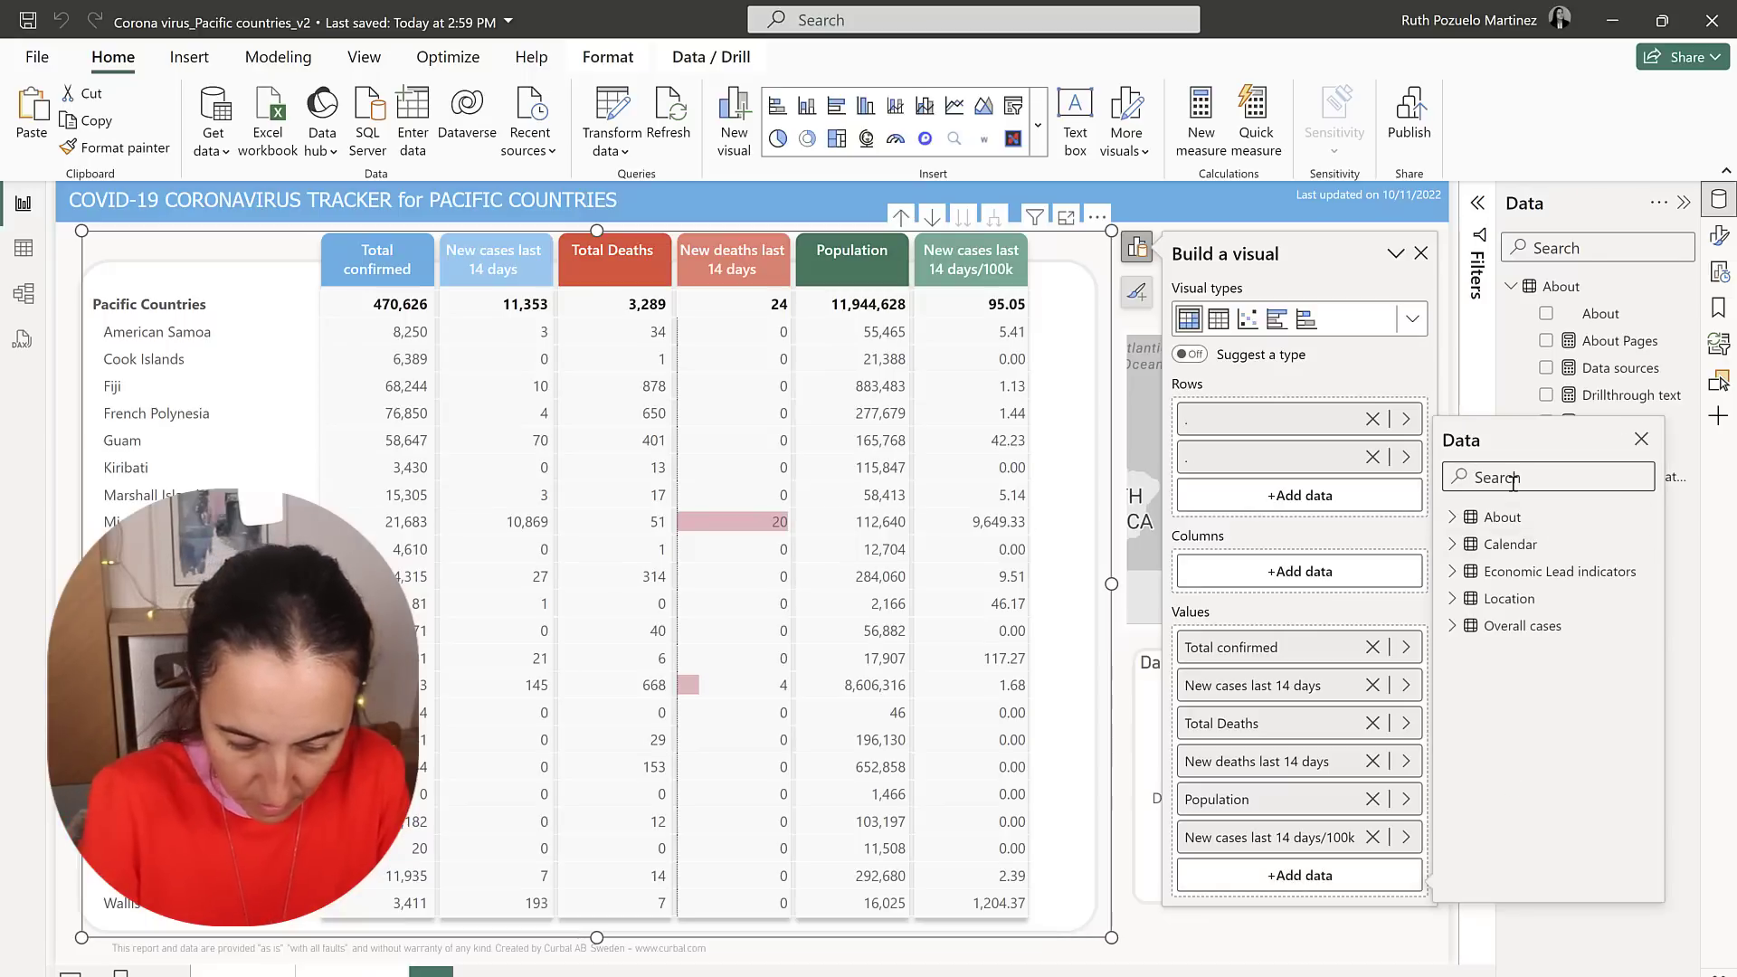
type("dri")
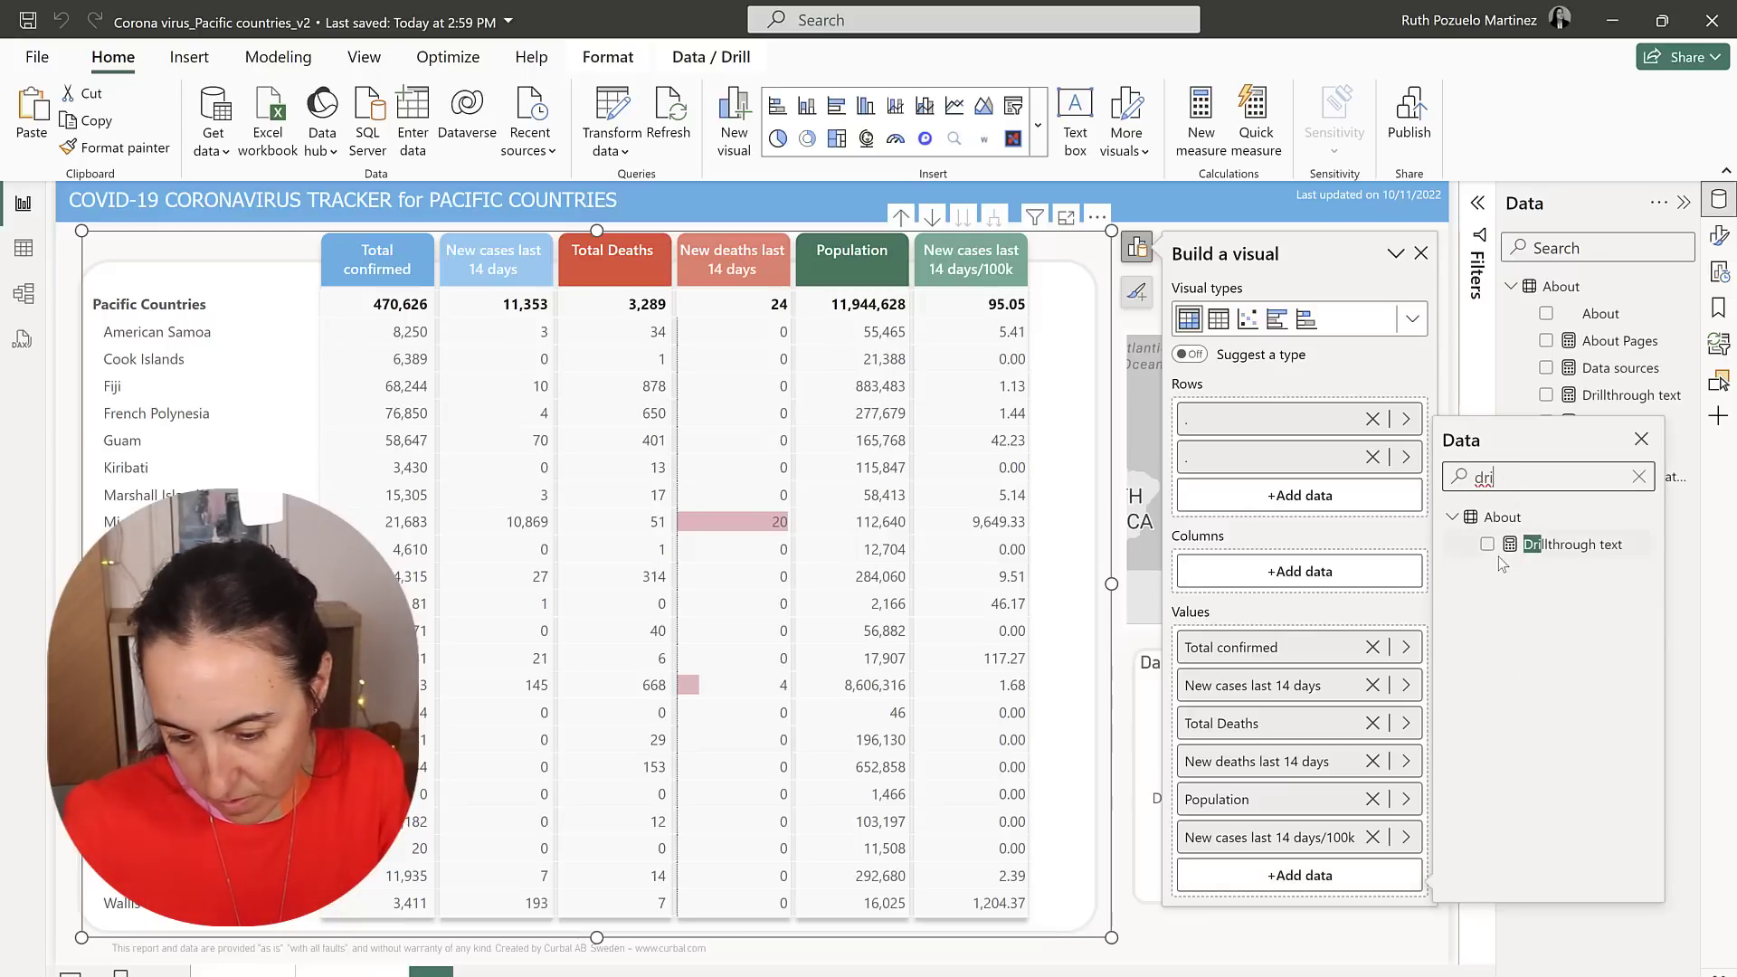
left_click(1488, 545)
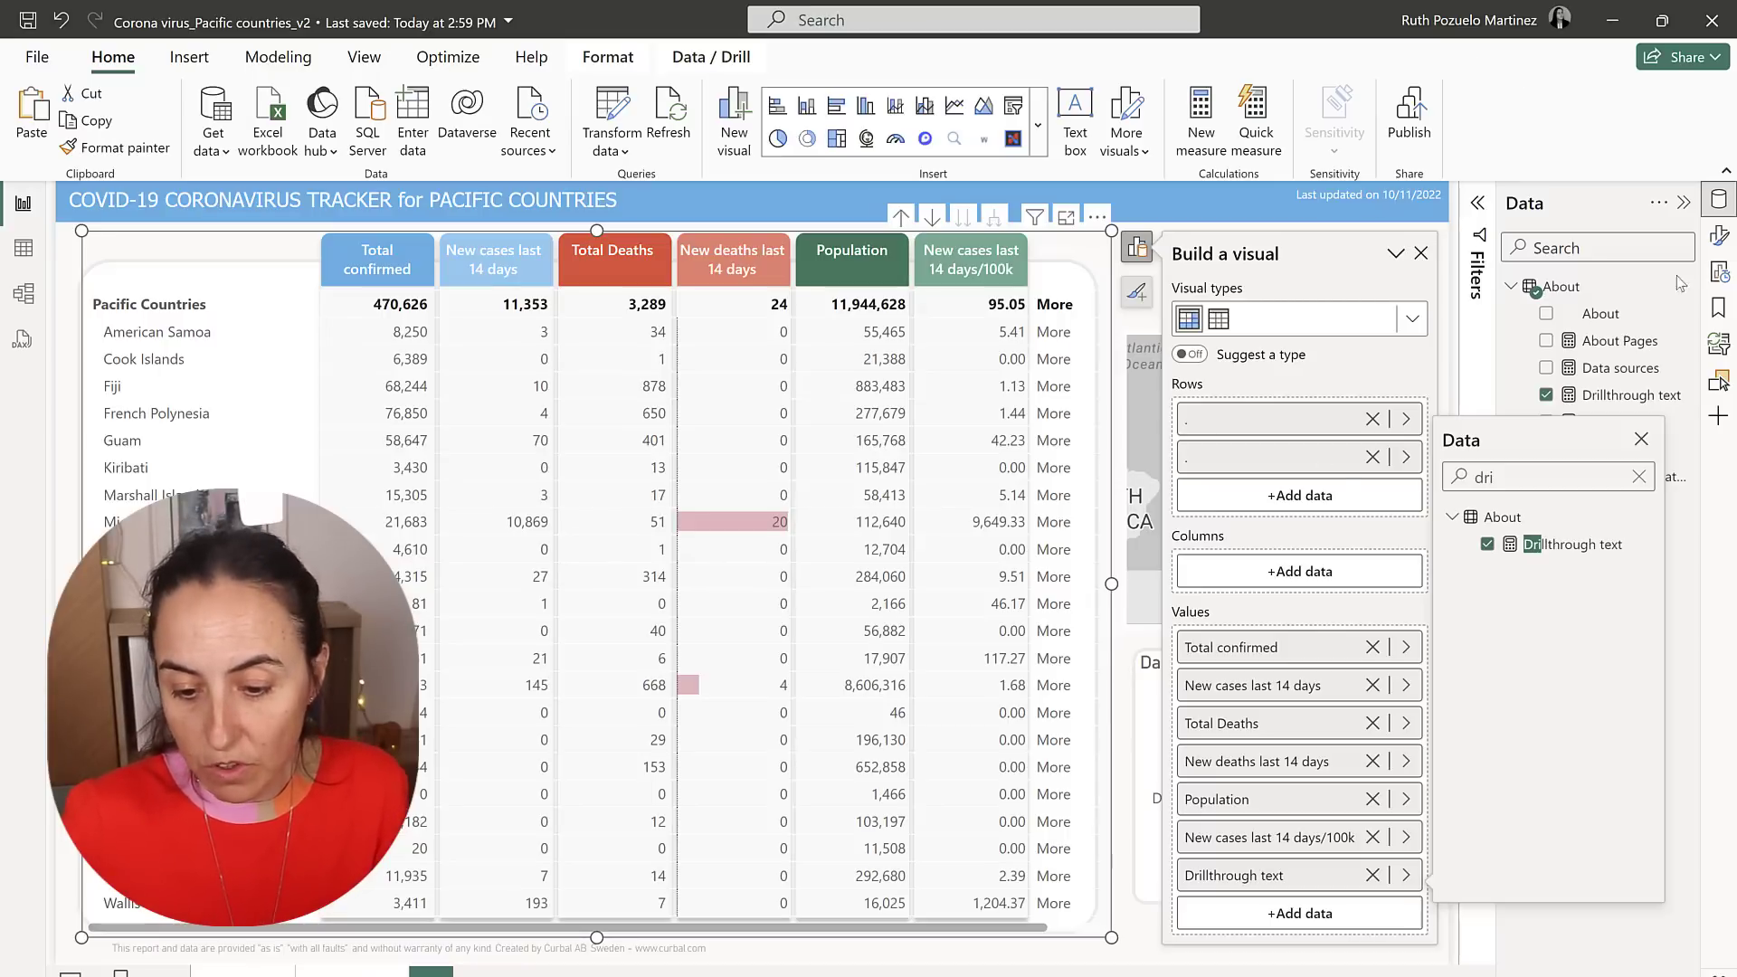
left_click(1581, 304)
- Begin the About-table measure 'Drillthrough URL =' with a new formula line, then switch to the URL-filter article
right_click(1580, 292)
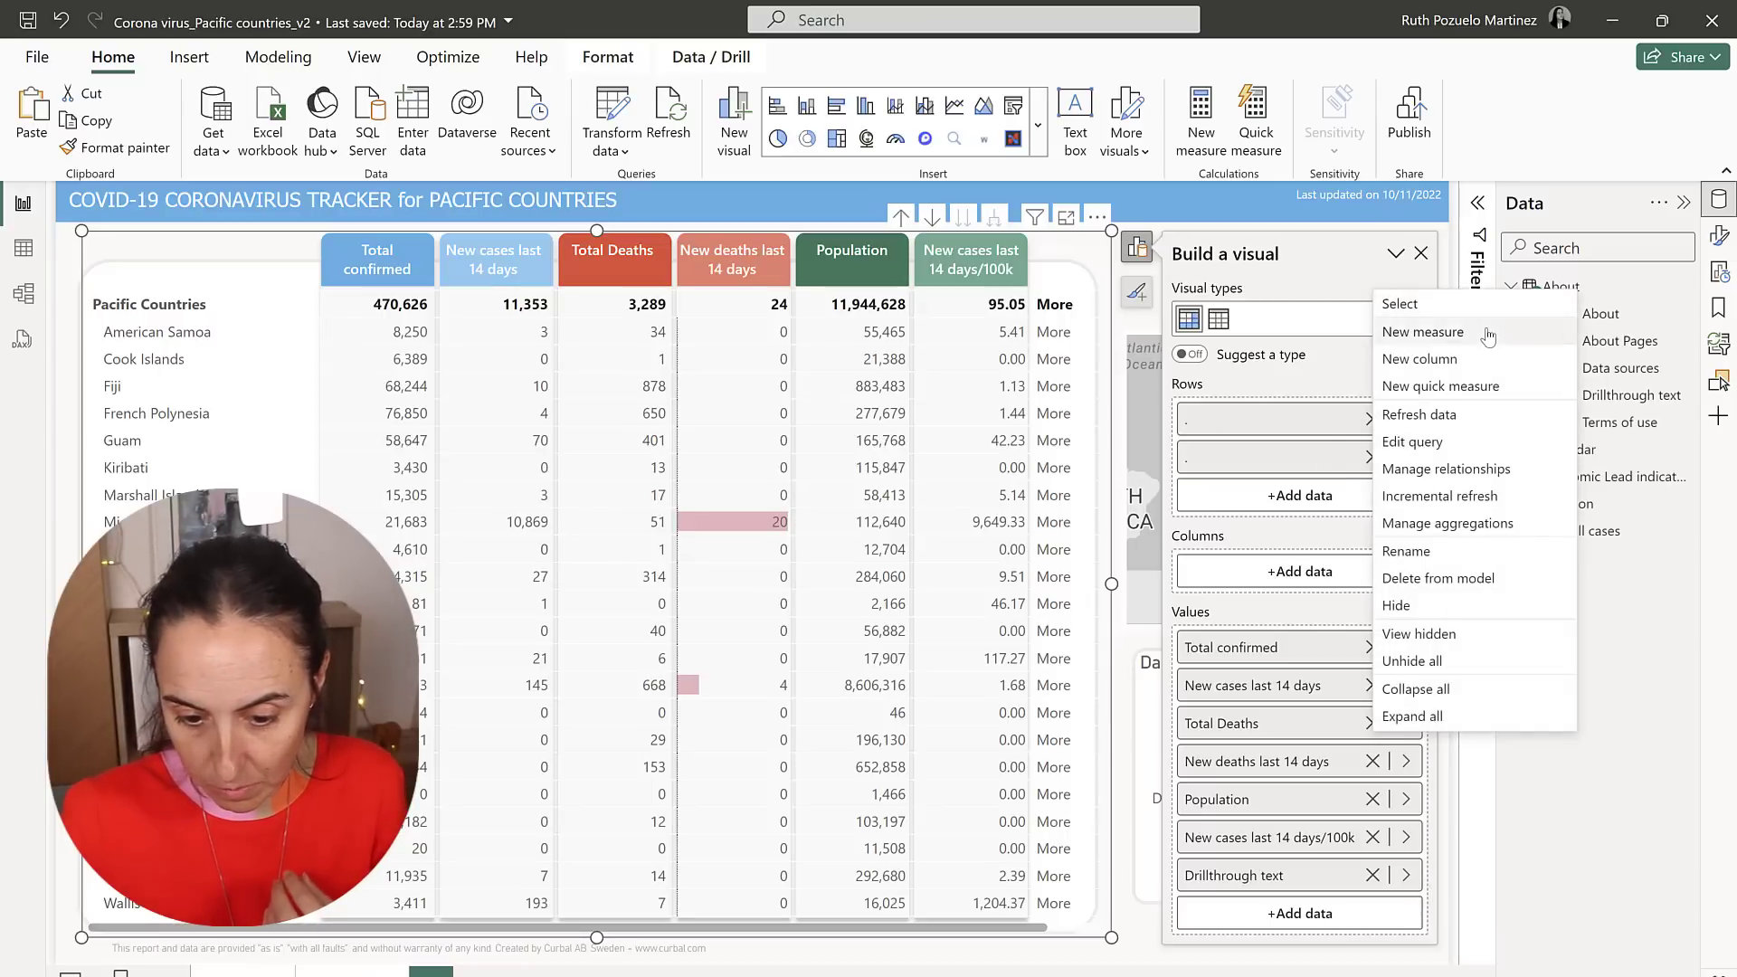
key("Escape")
left_click(1200, 122)
type("Drillthrou")
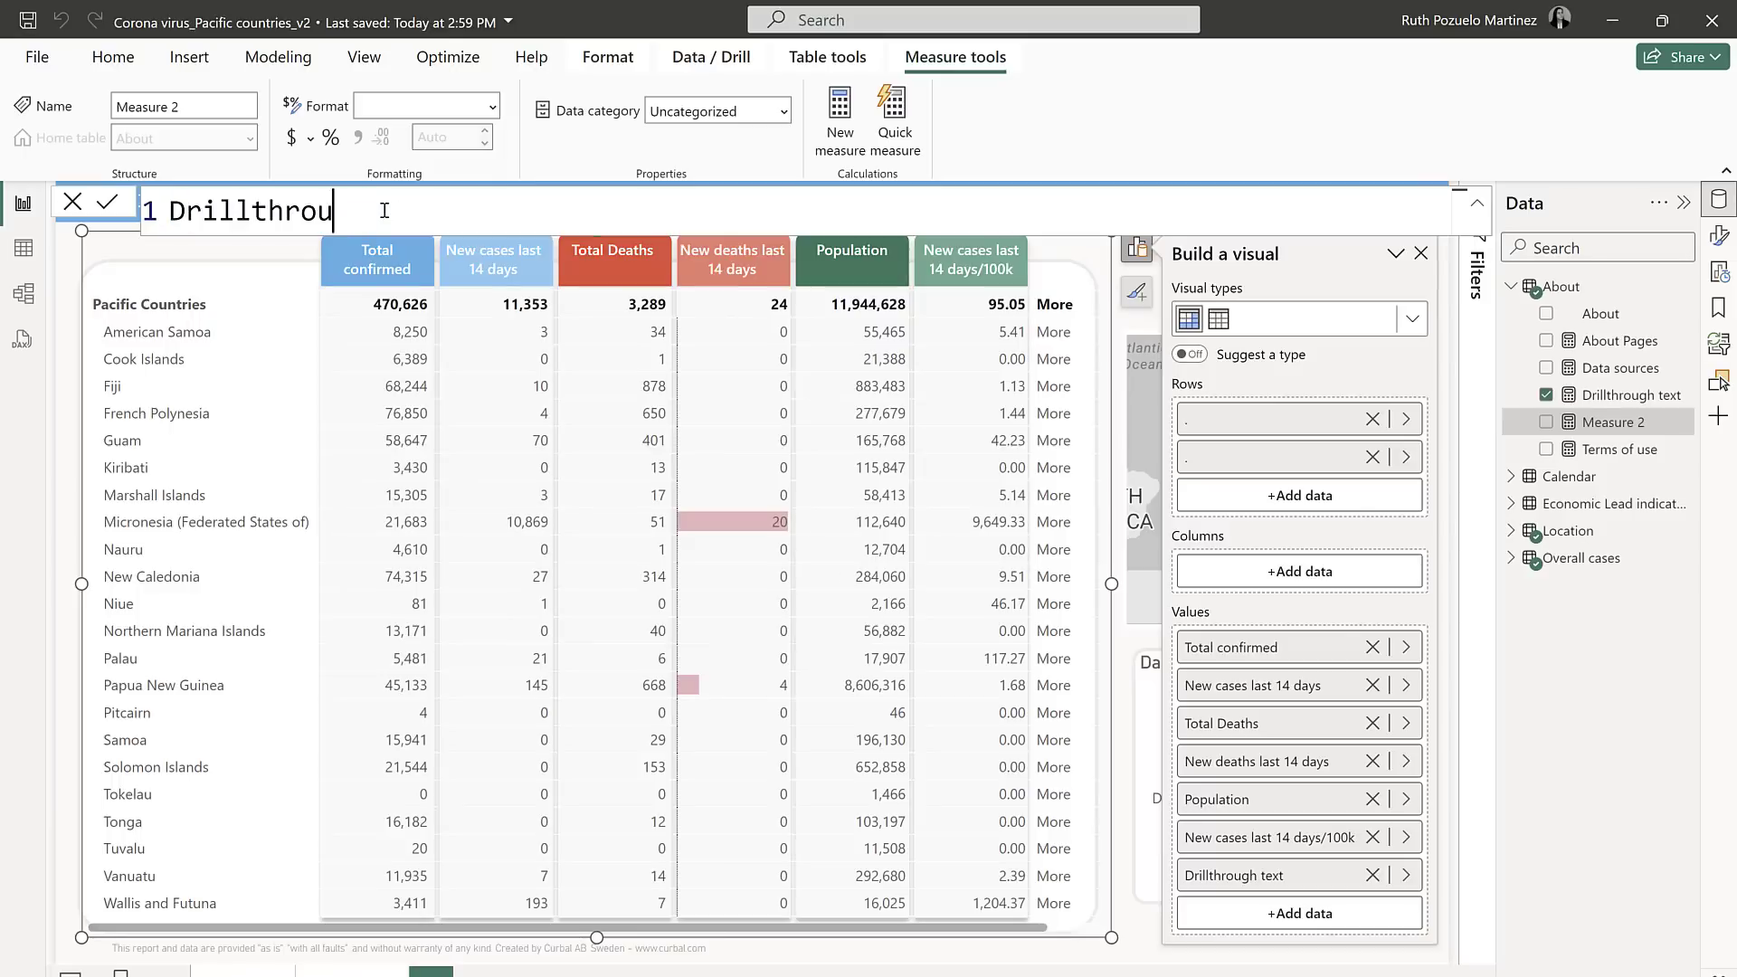
type("gh URL =")
key("shift+Return")
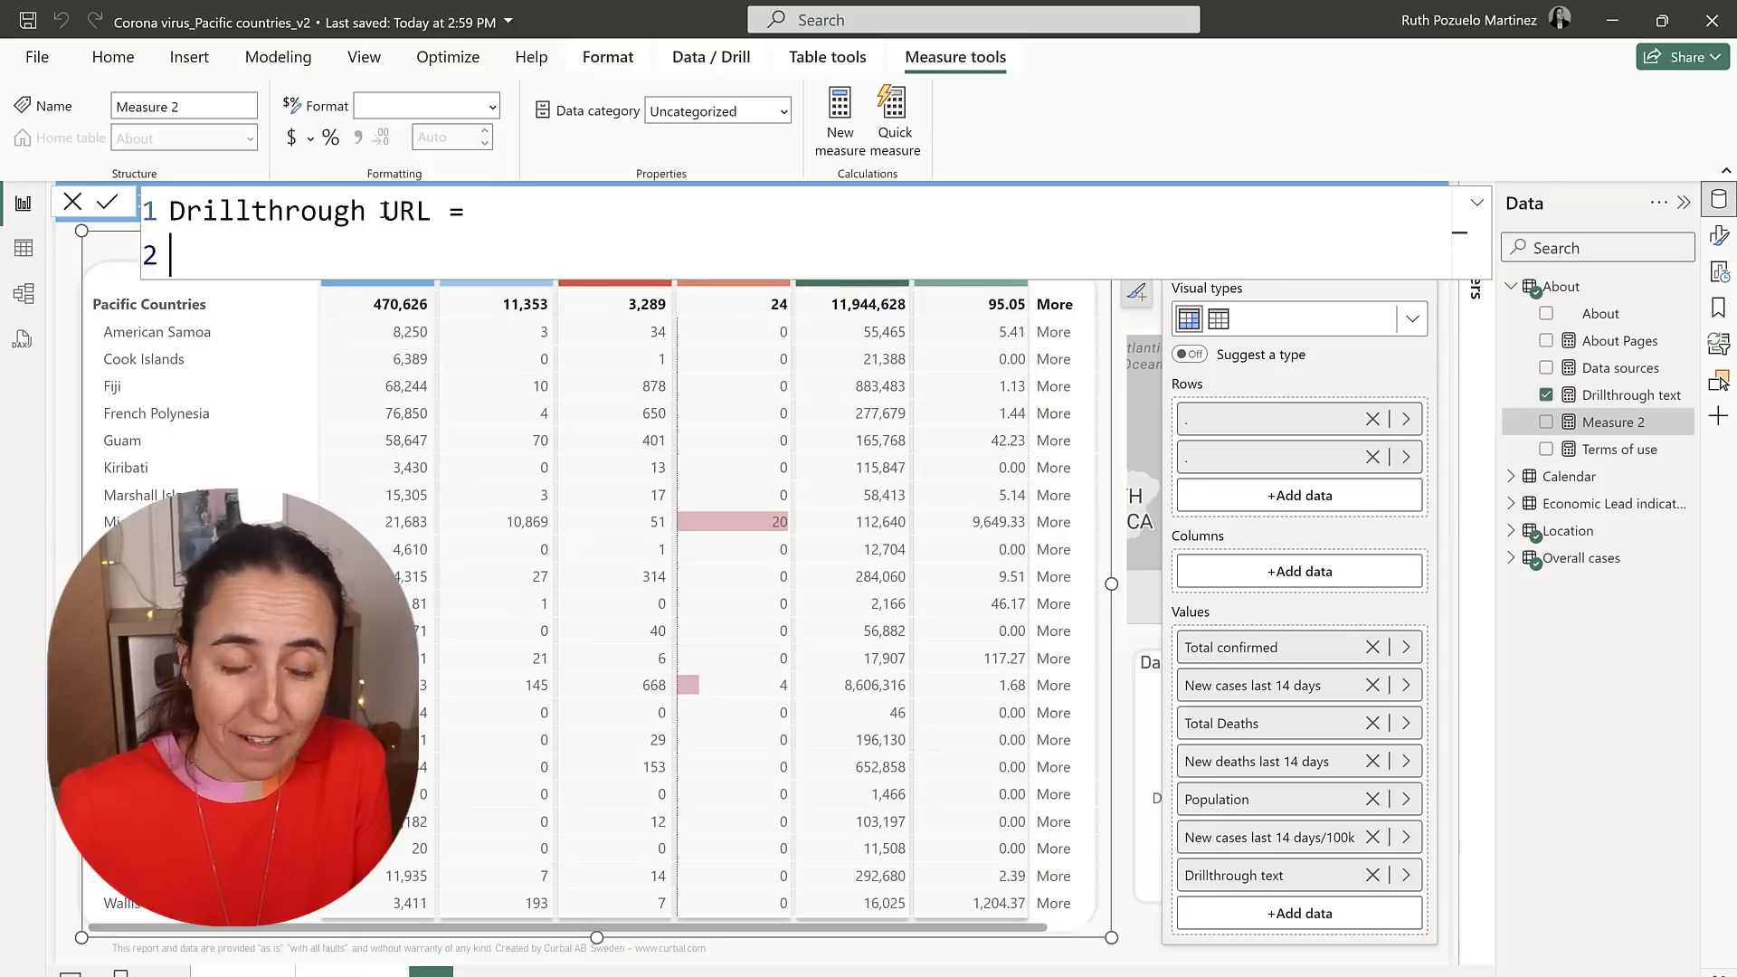
key("alt+Tab")
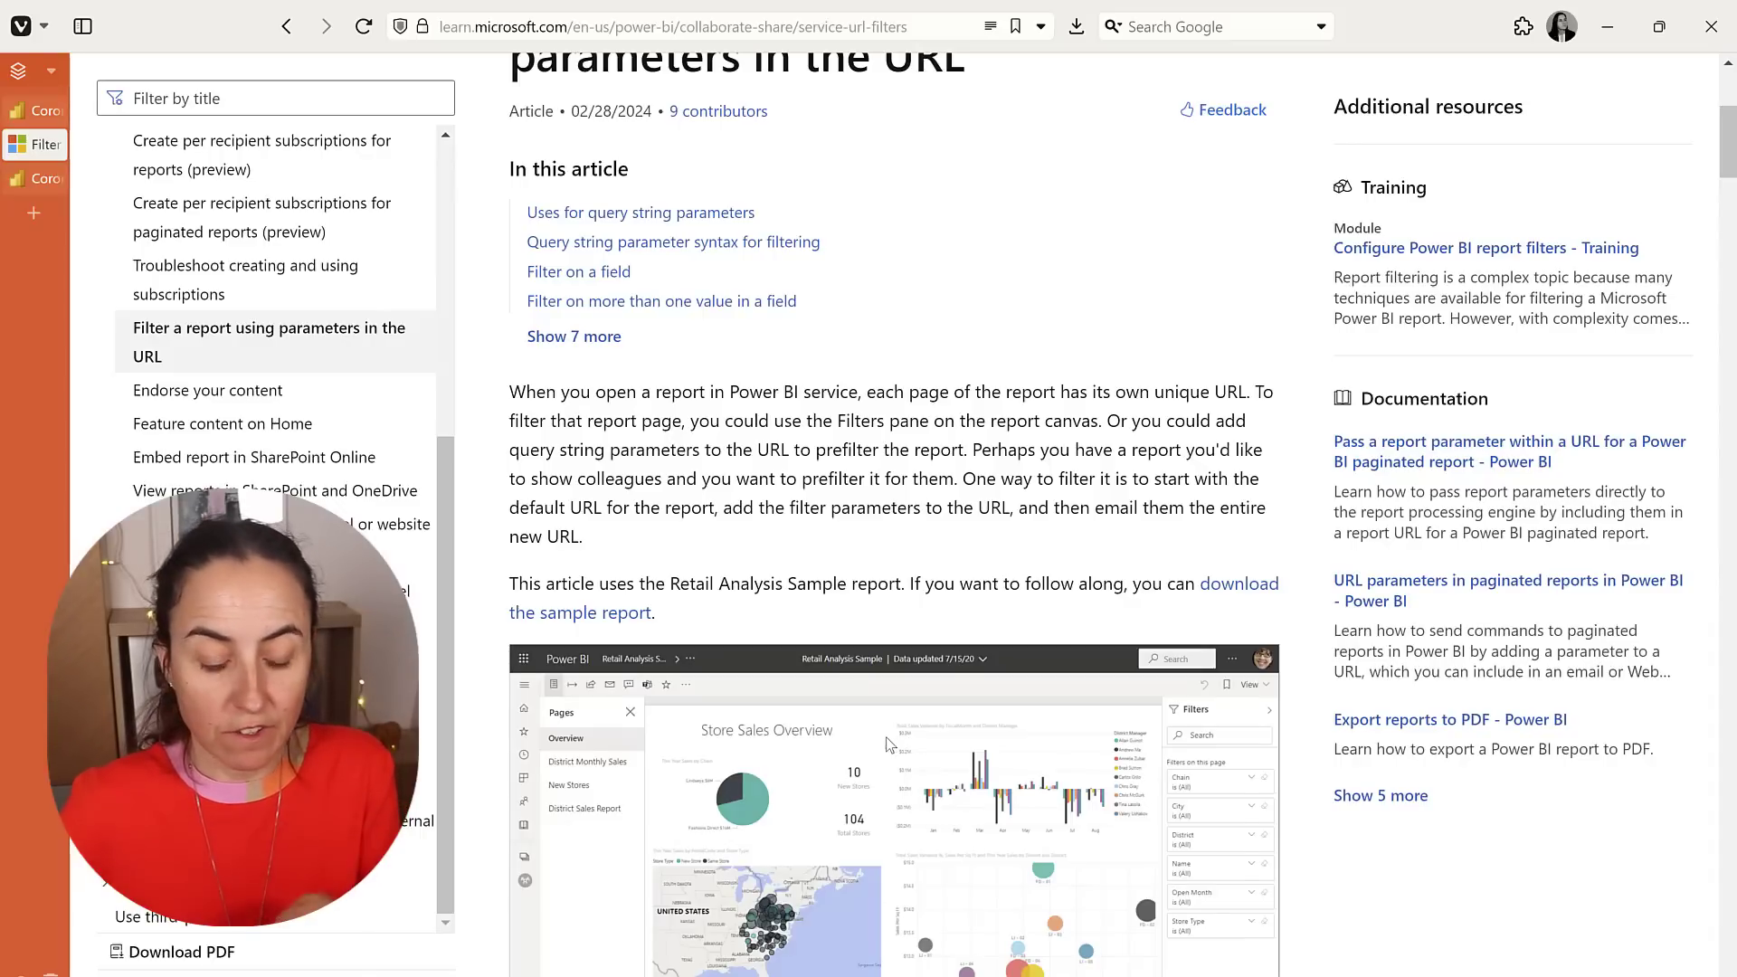
- Scroll the article down to 'Query string parameter syntax for filtering' showing URL?filter=Table/Field eq 'value'
scroll(887, 744, "down", 3)
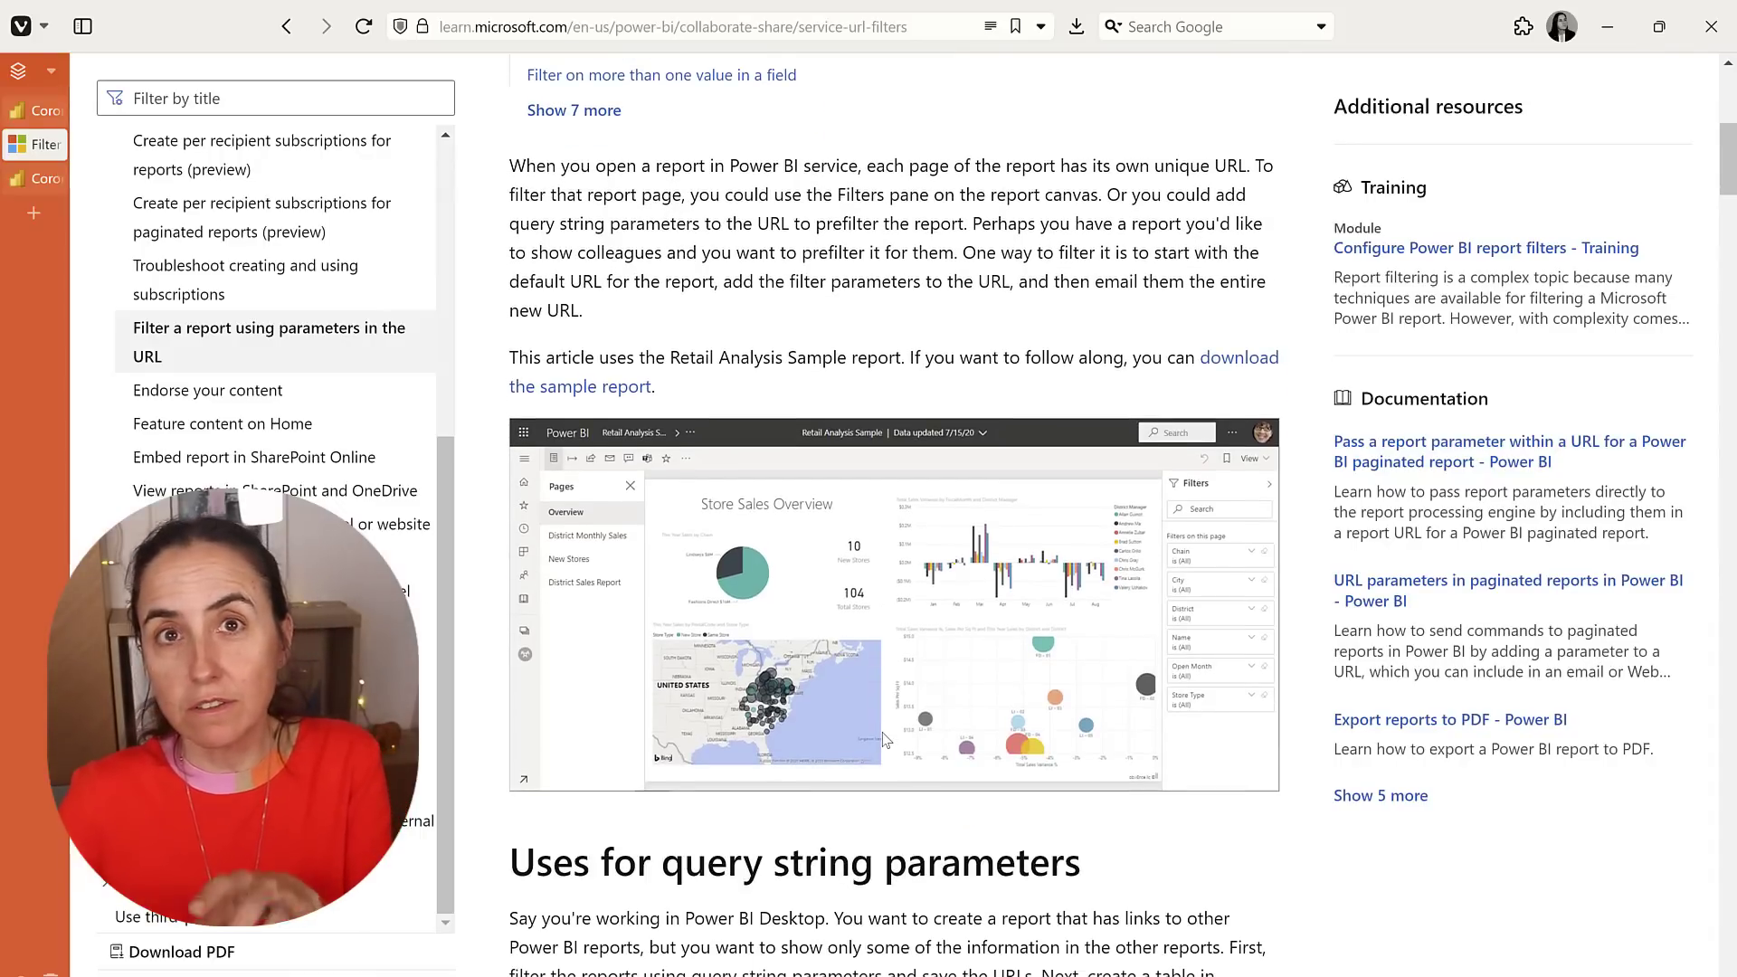
scroll(825, 769, "down", 3)
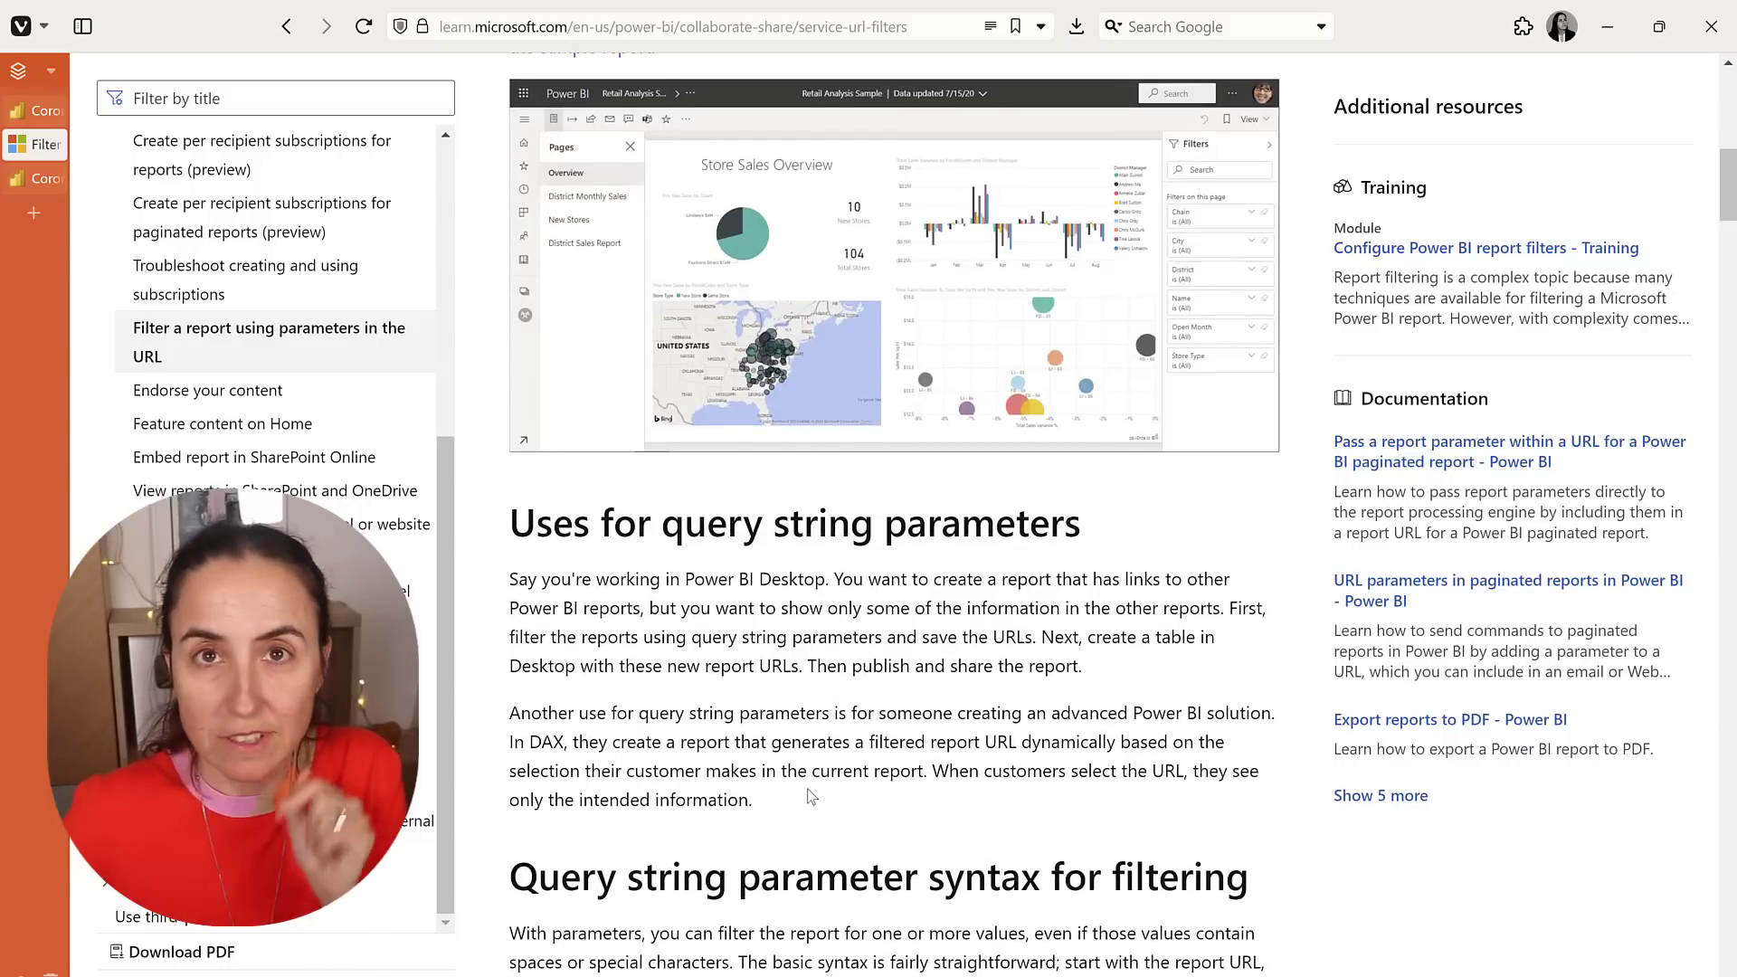
scroll(798, 802, "down", 5)
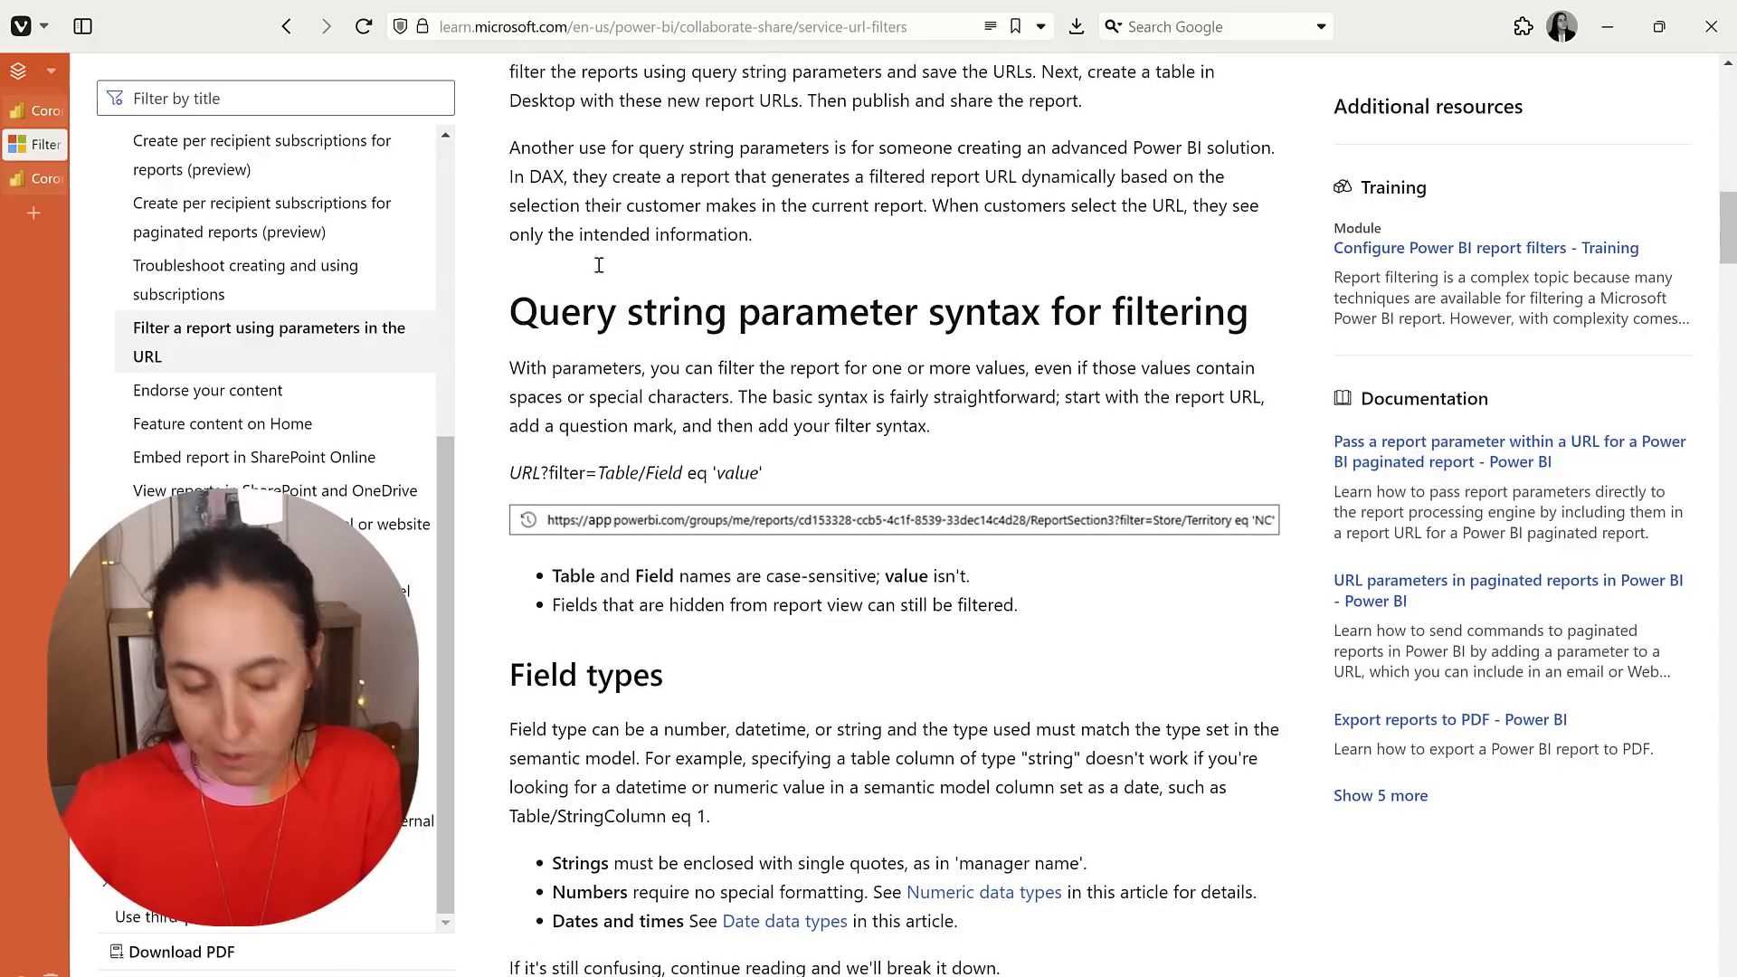
- Copy the Daily Cases page's web address from Power BI Service into a blank Notepad note
left_click(28, 185)
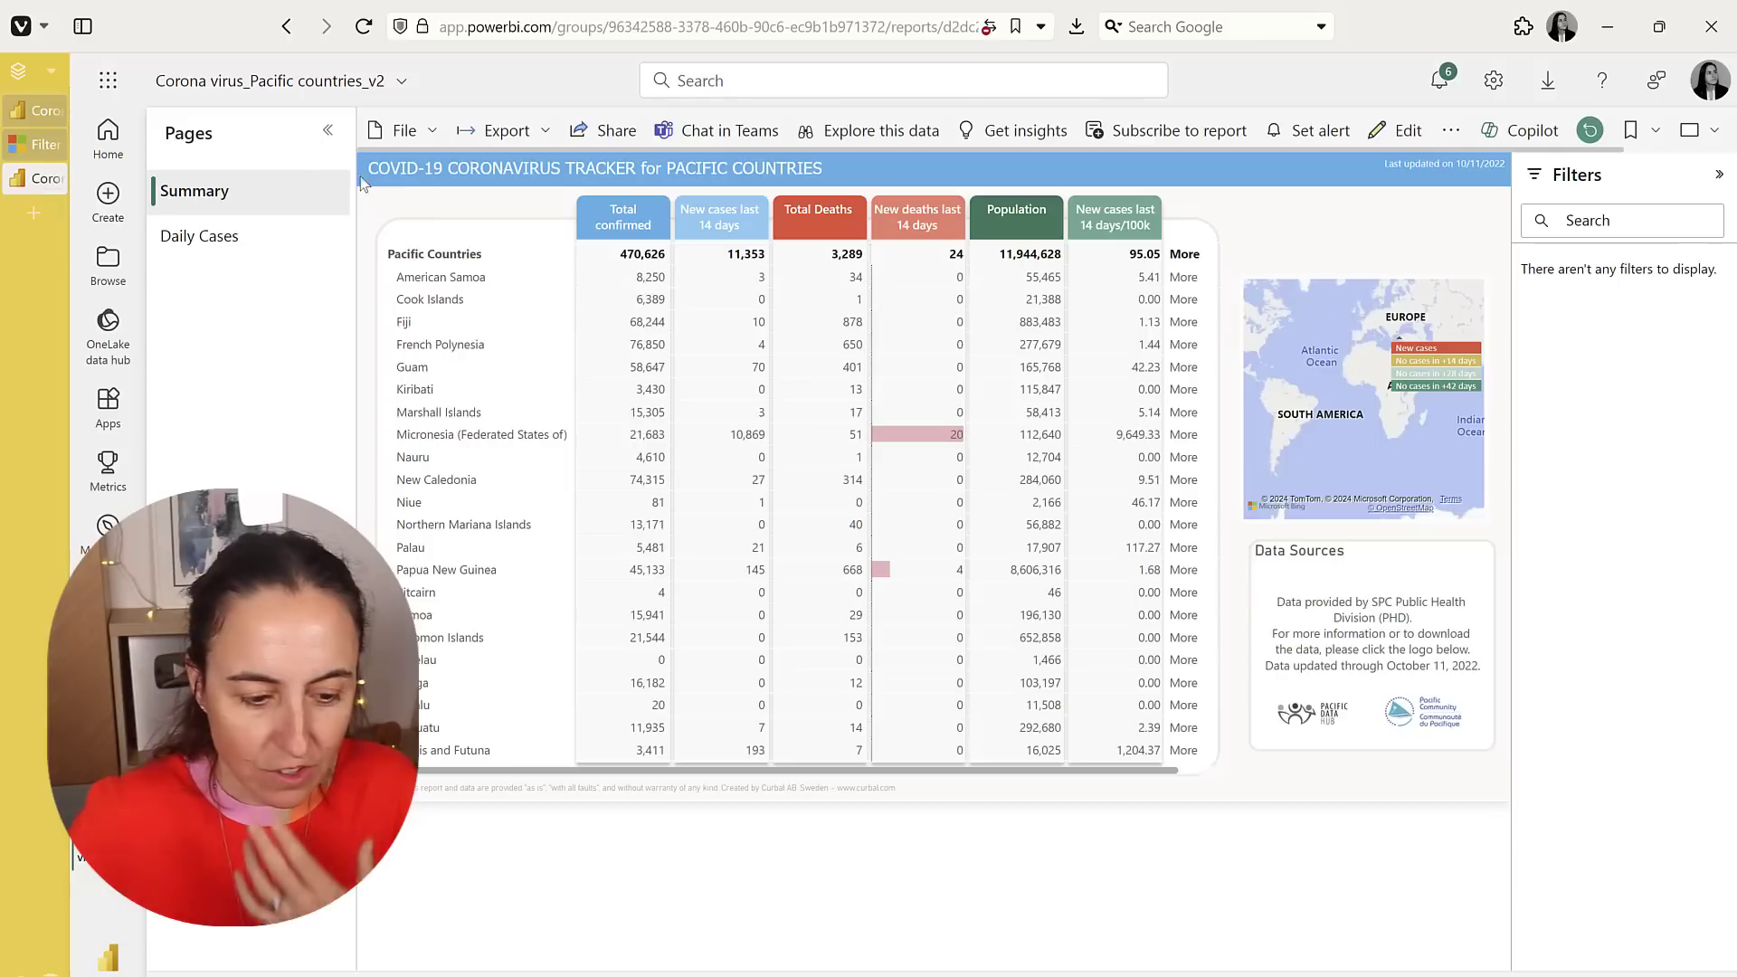
left_click(209, 238)
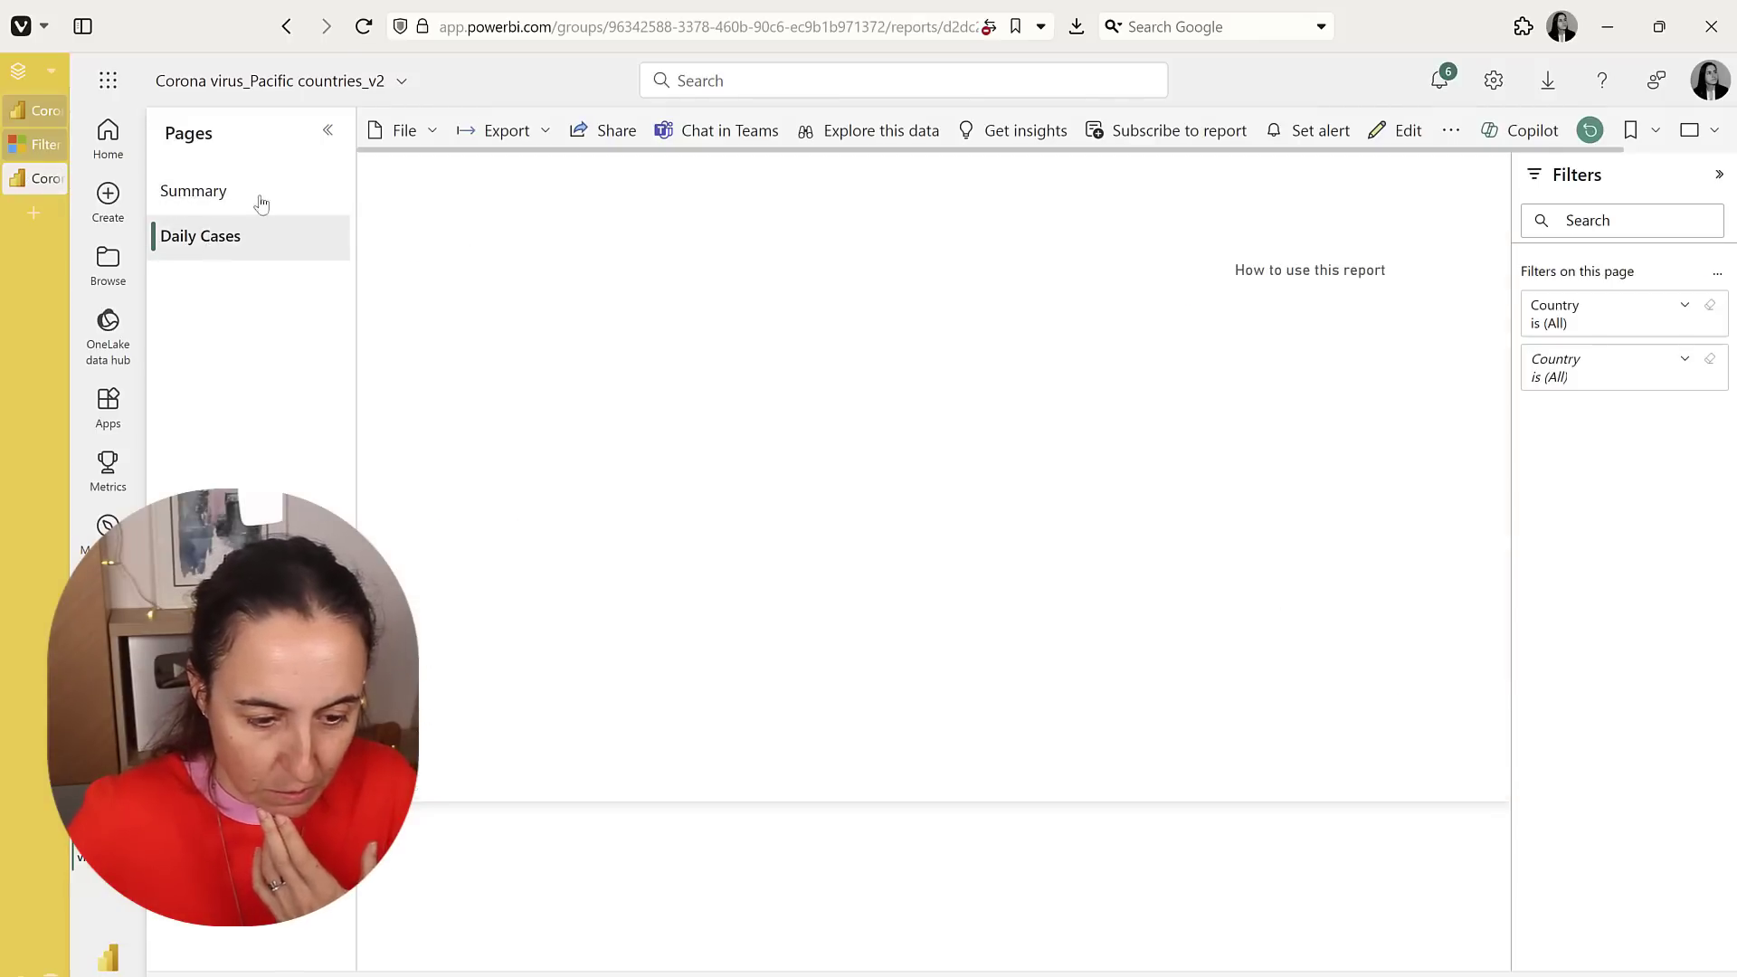
left_click(707, 27)
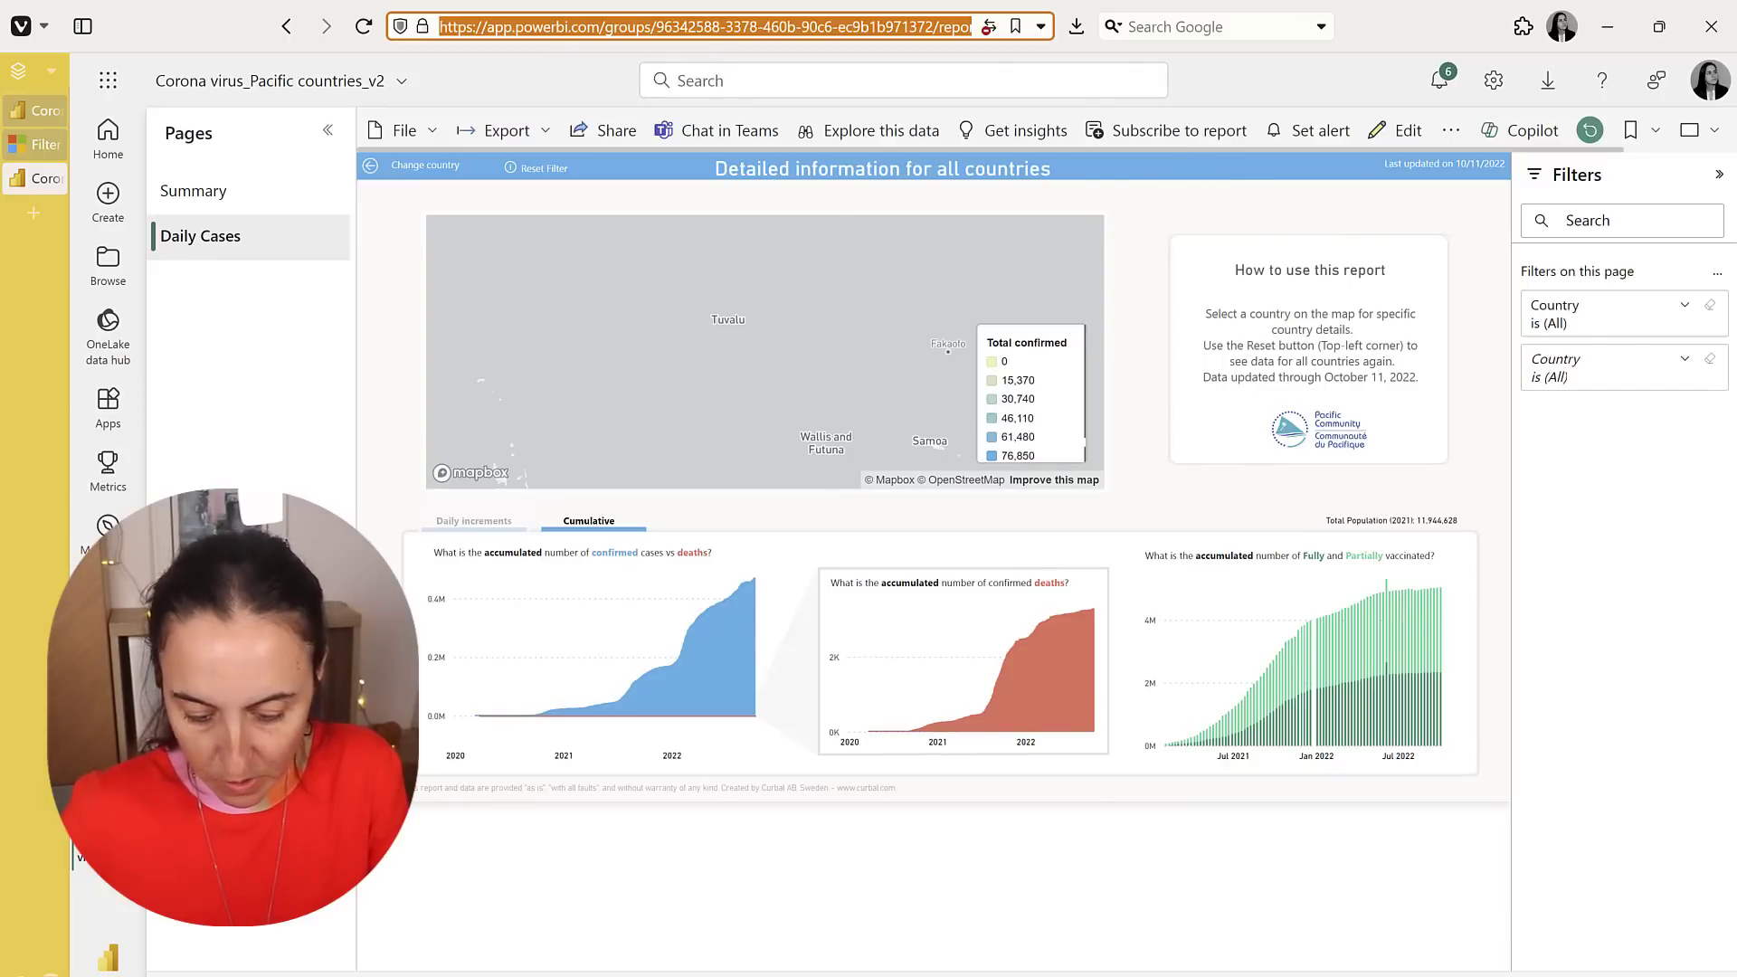
key("alt+Tab")
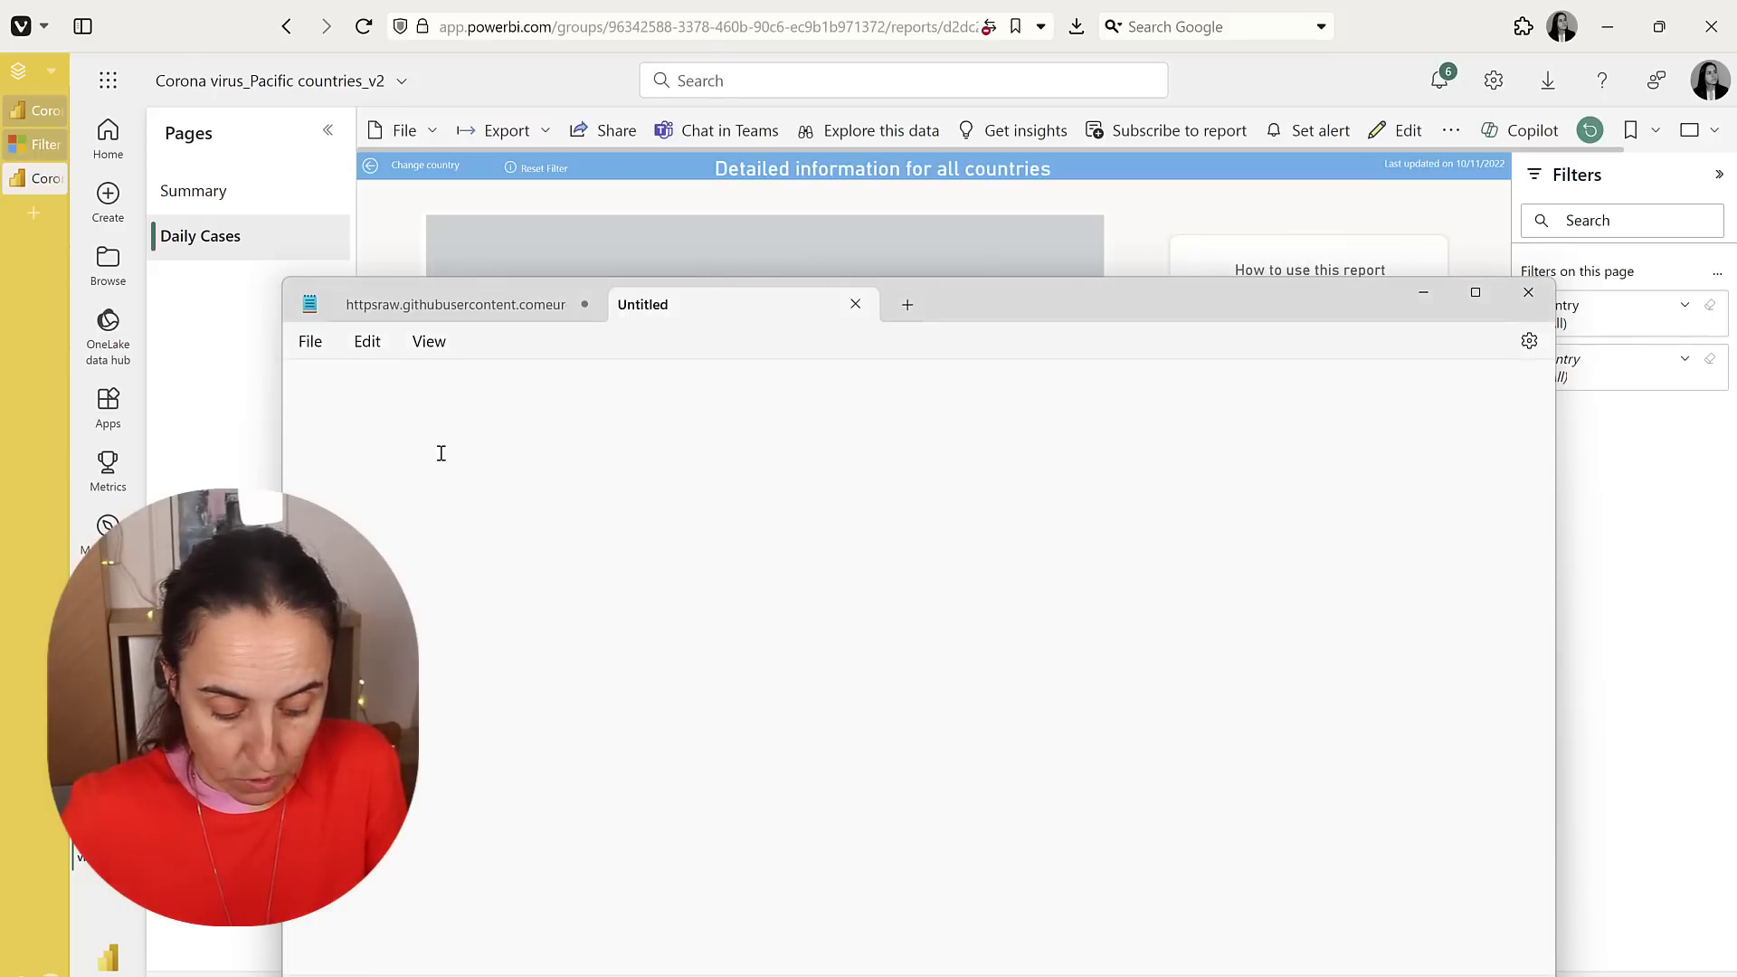
key("ctrl+v")
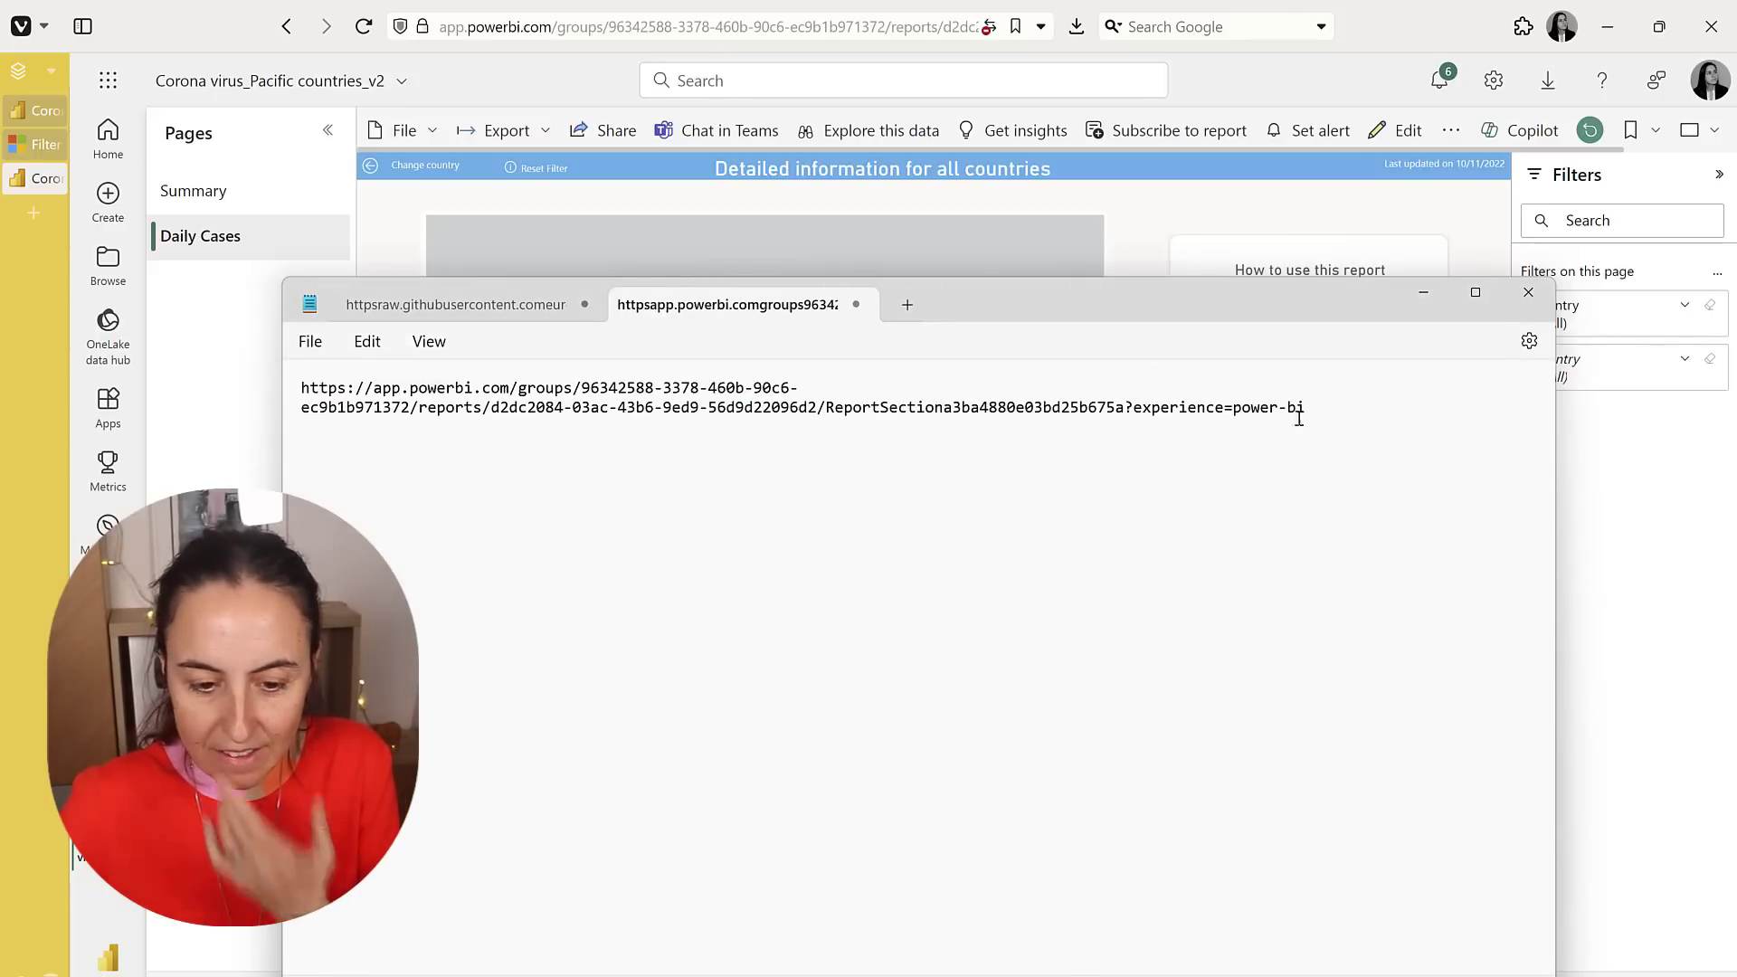
- Copy the example filter=Store/Territory eq 'NC' from the Learn article and return to Notepad
key("alt+Tab")
left_click(27, 152)
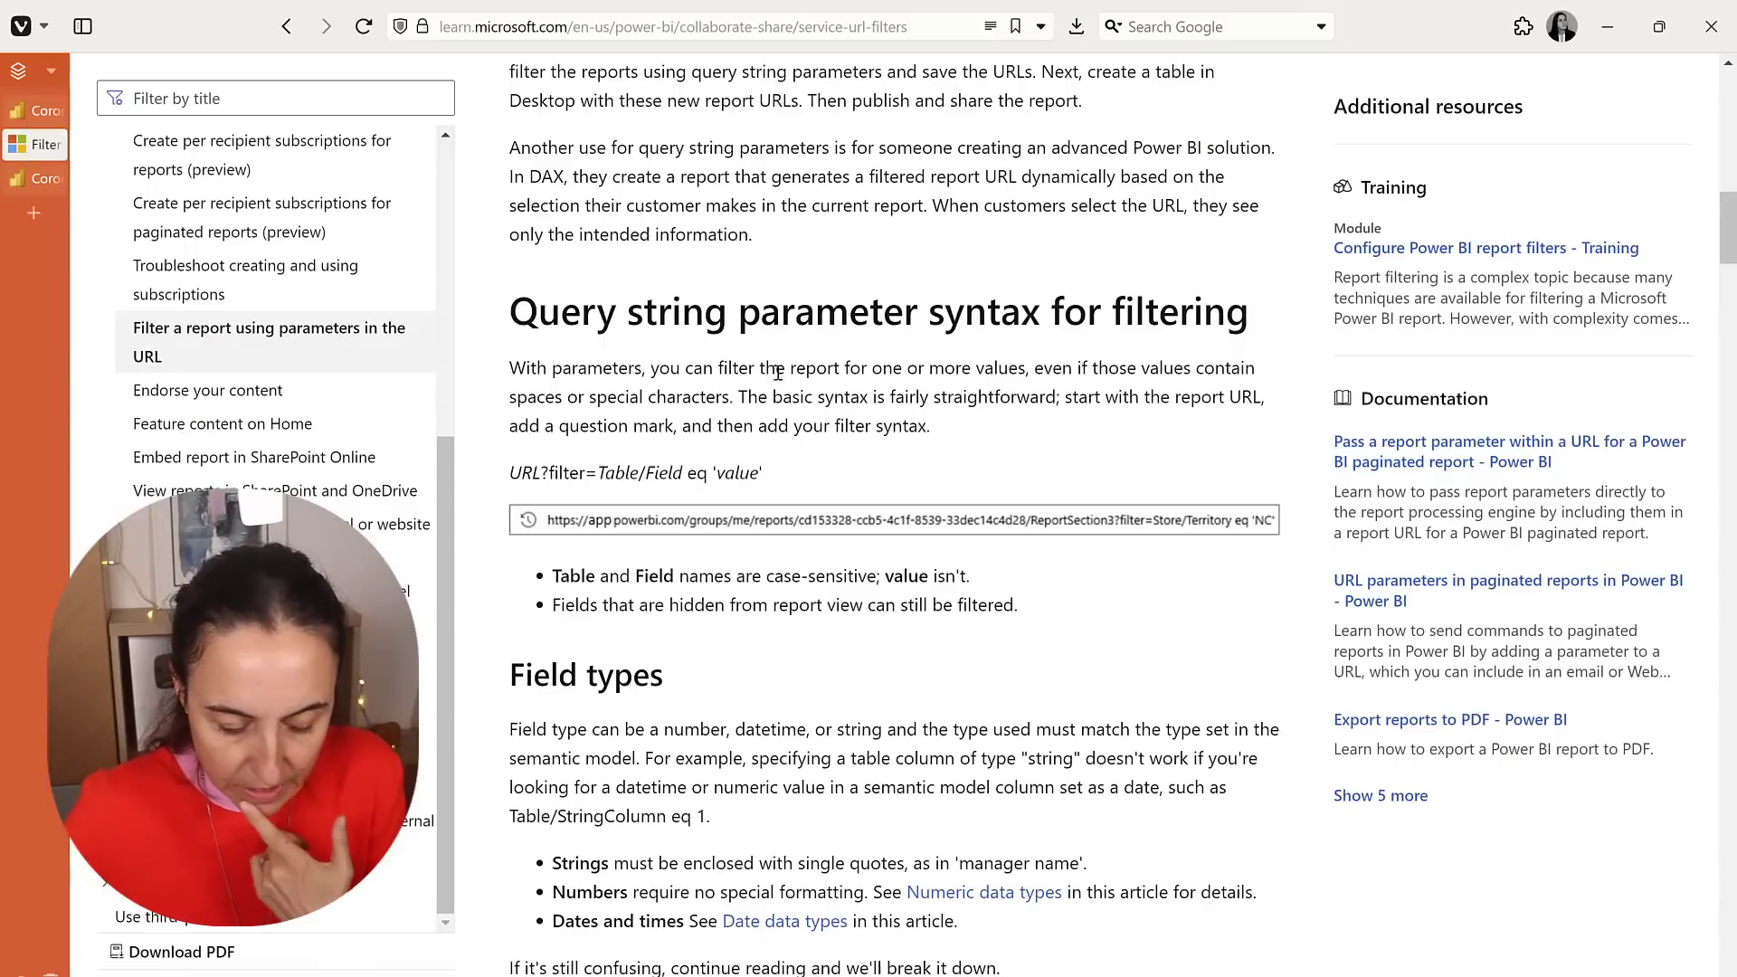
scroll(639, 595, "down", 8)
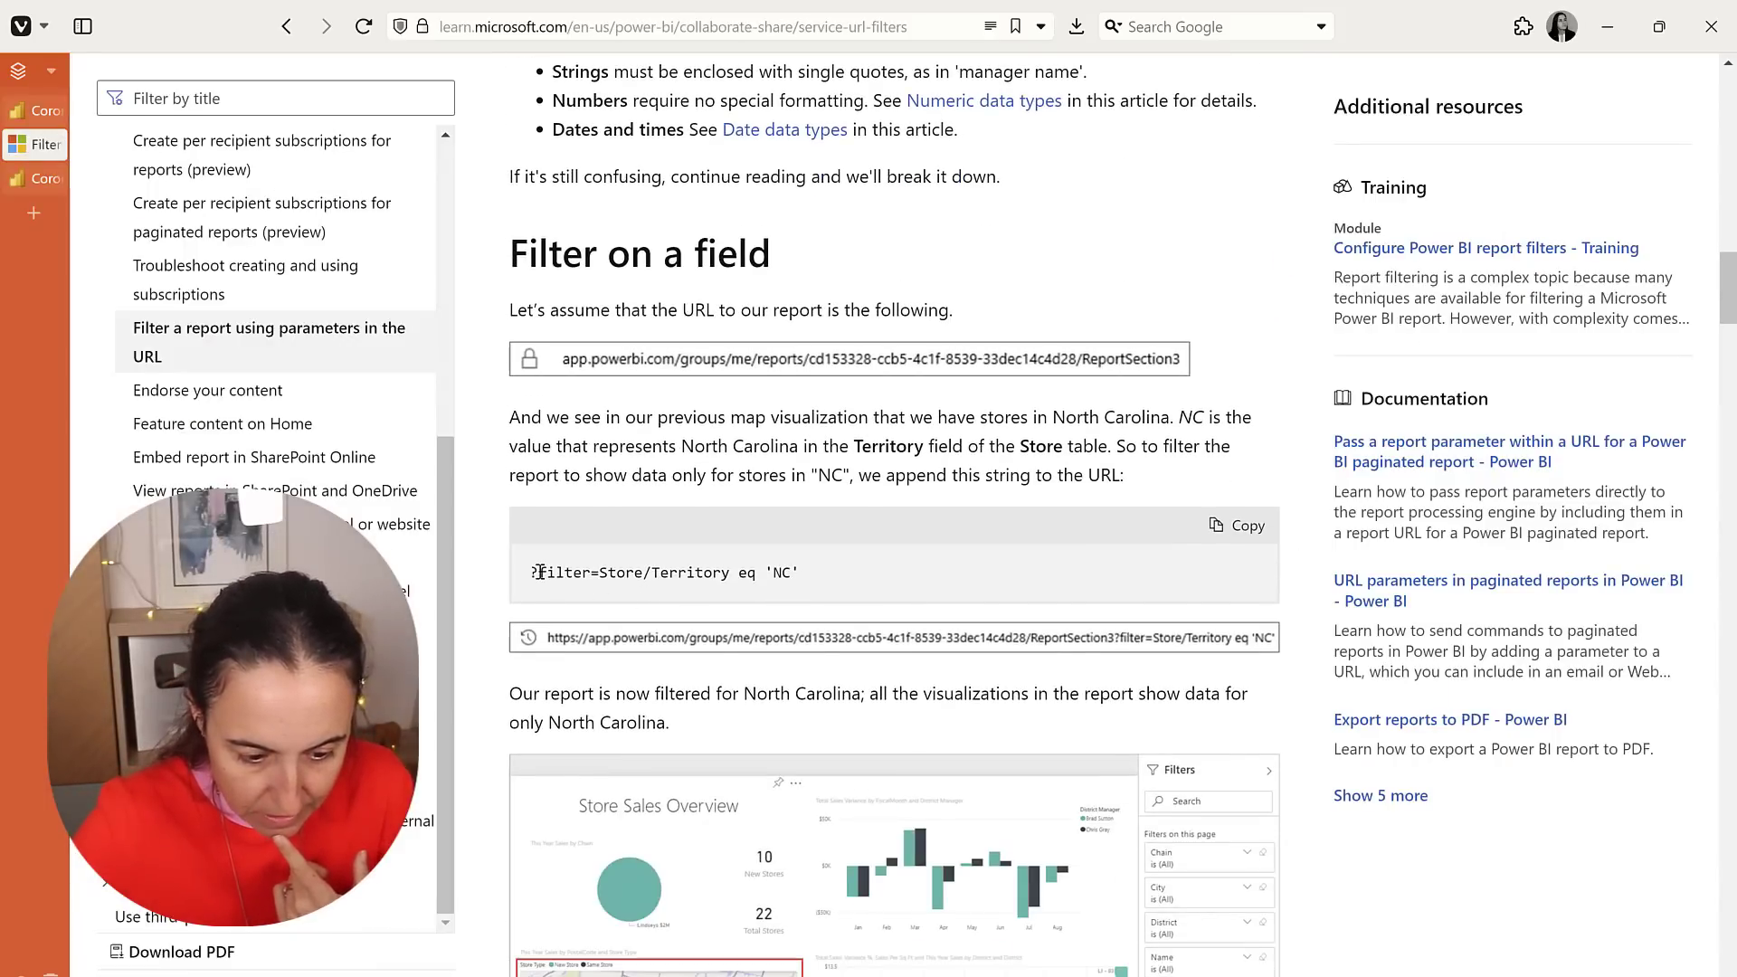
left_click_drag(811, 580, 541, 588)
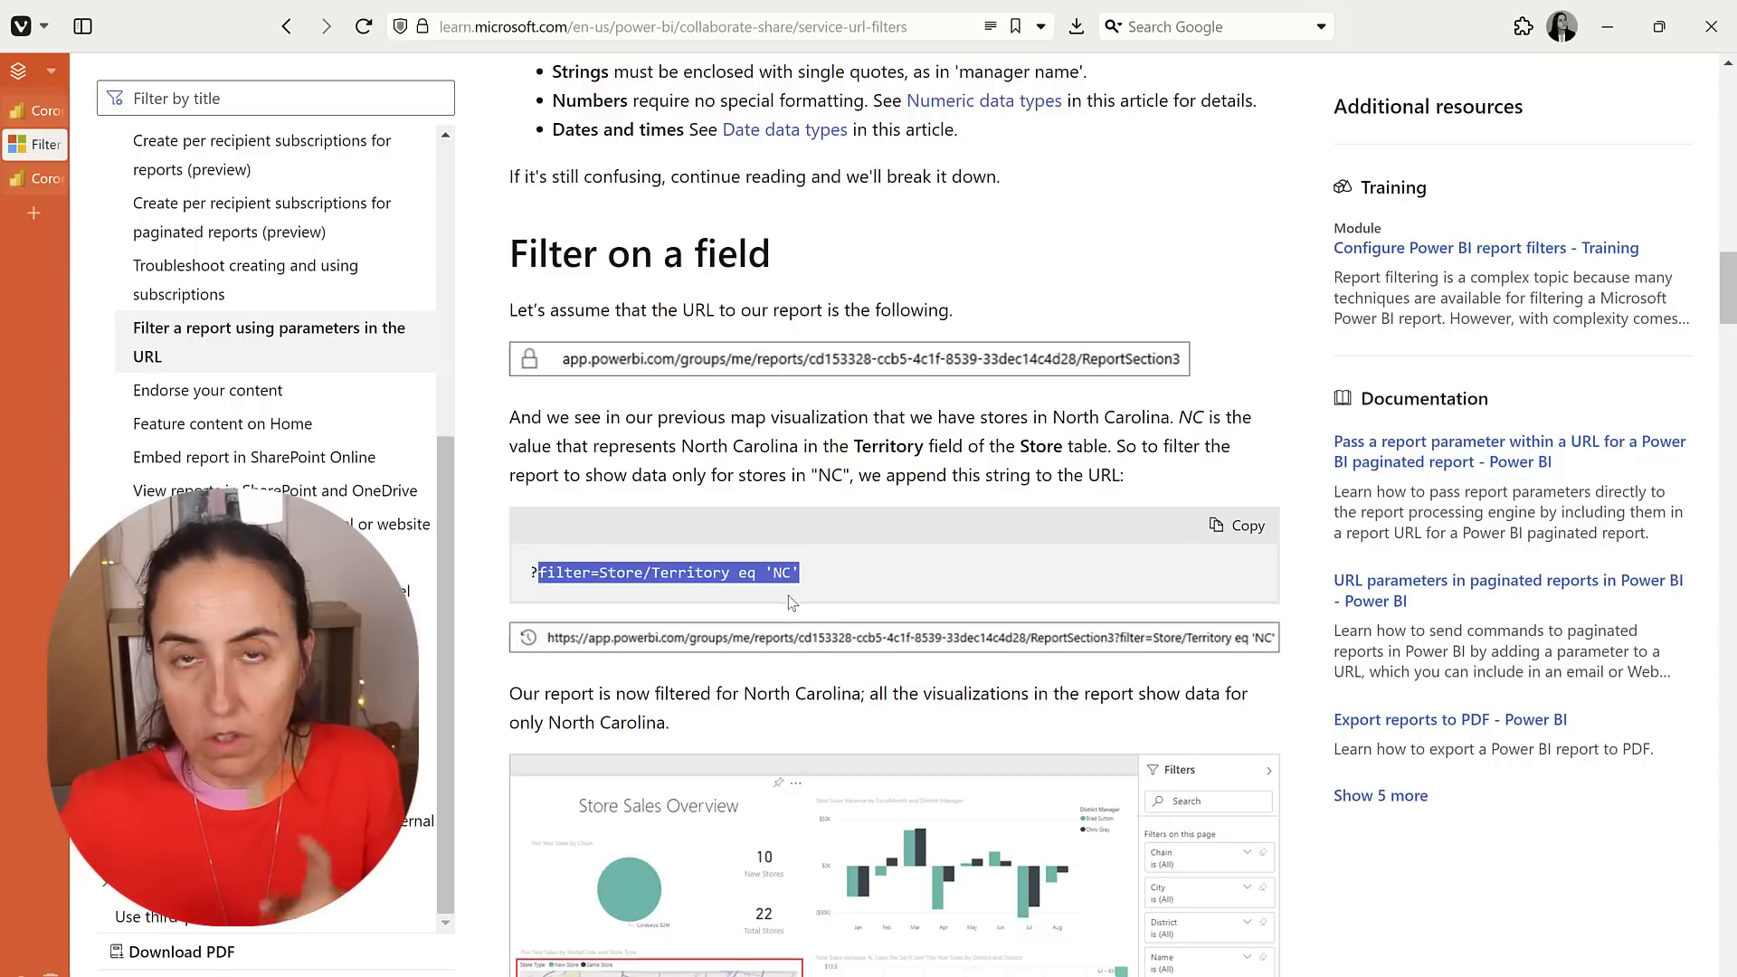
scroll(826, 640, "down", 8)
scroll(827, 640, "down", 3)
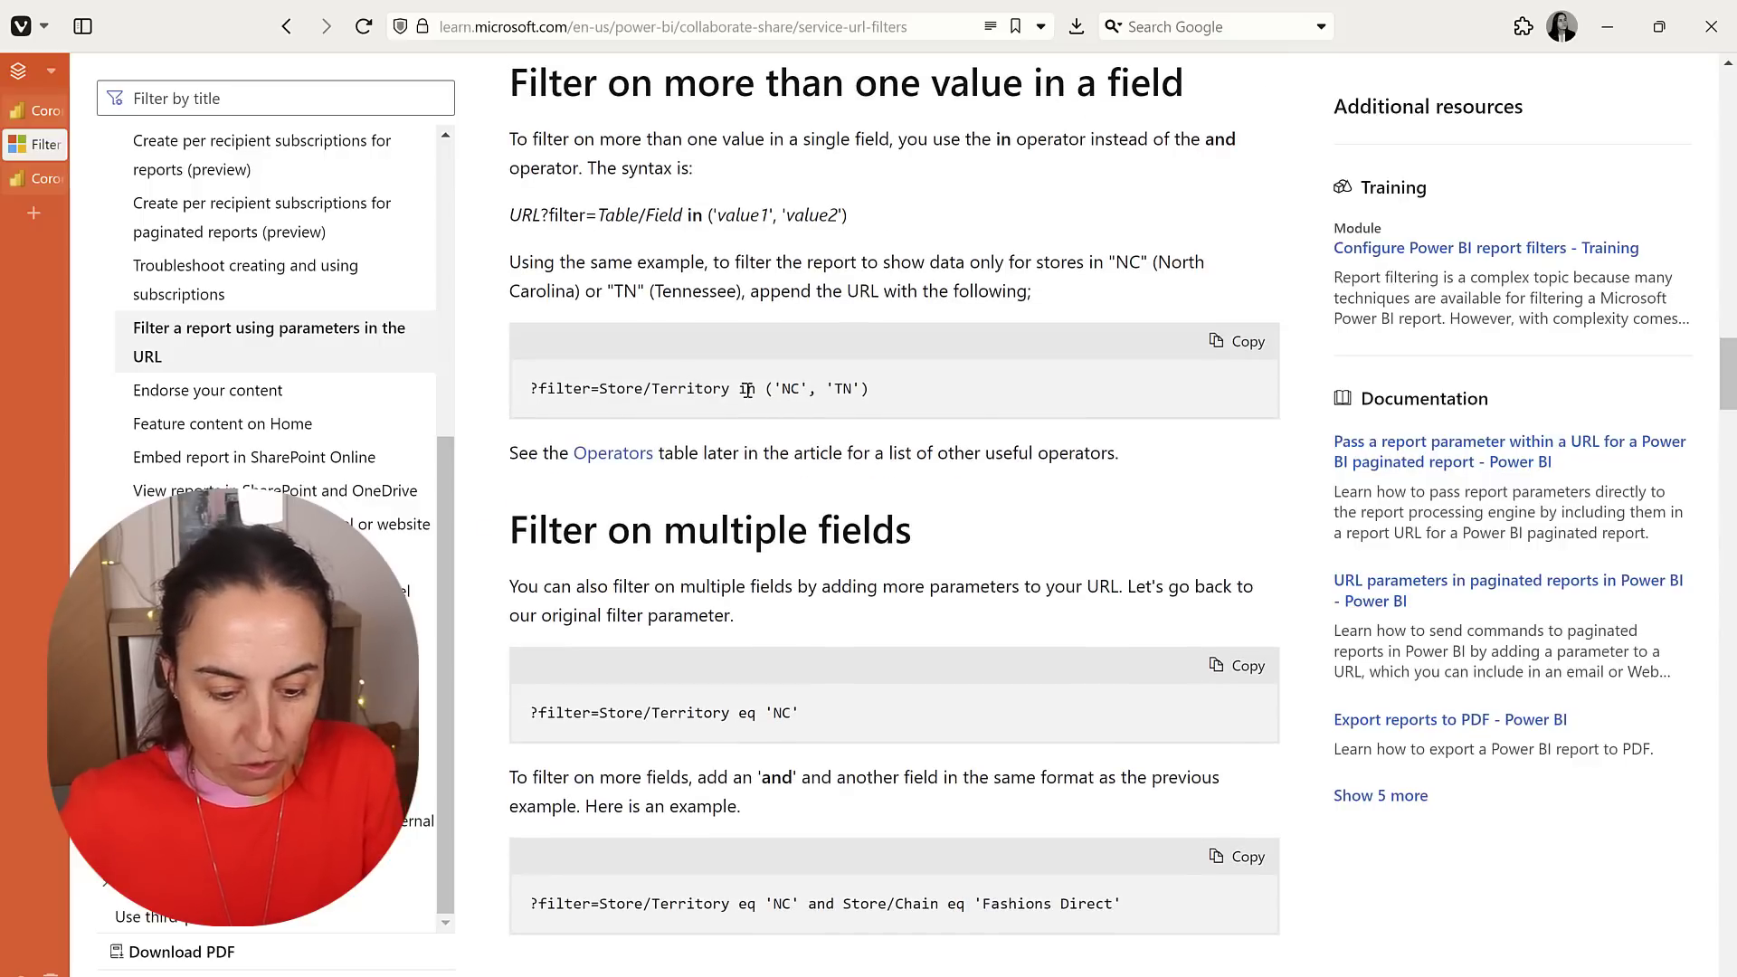
scroll(833, 434, "down", 8)
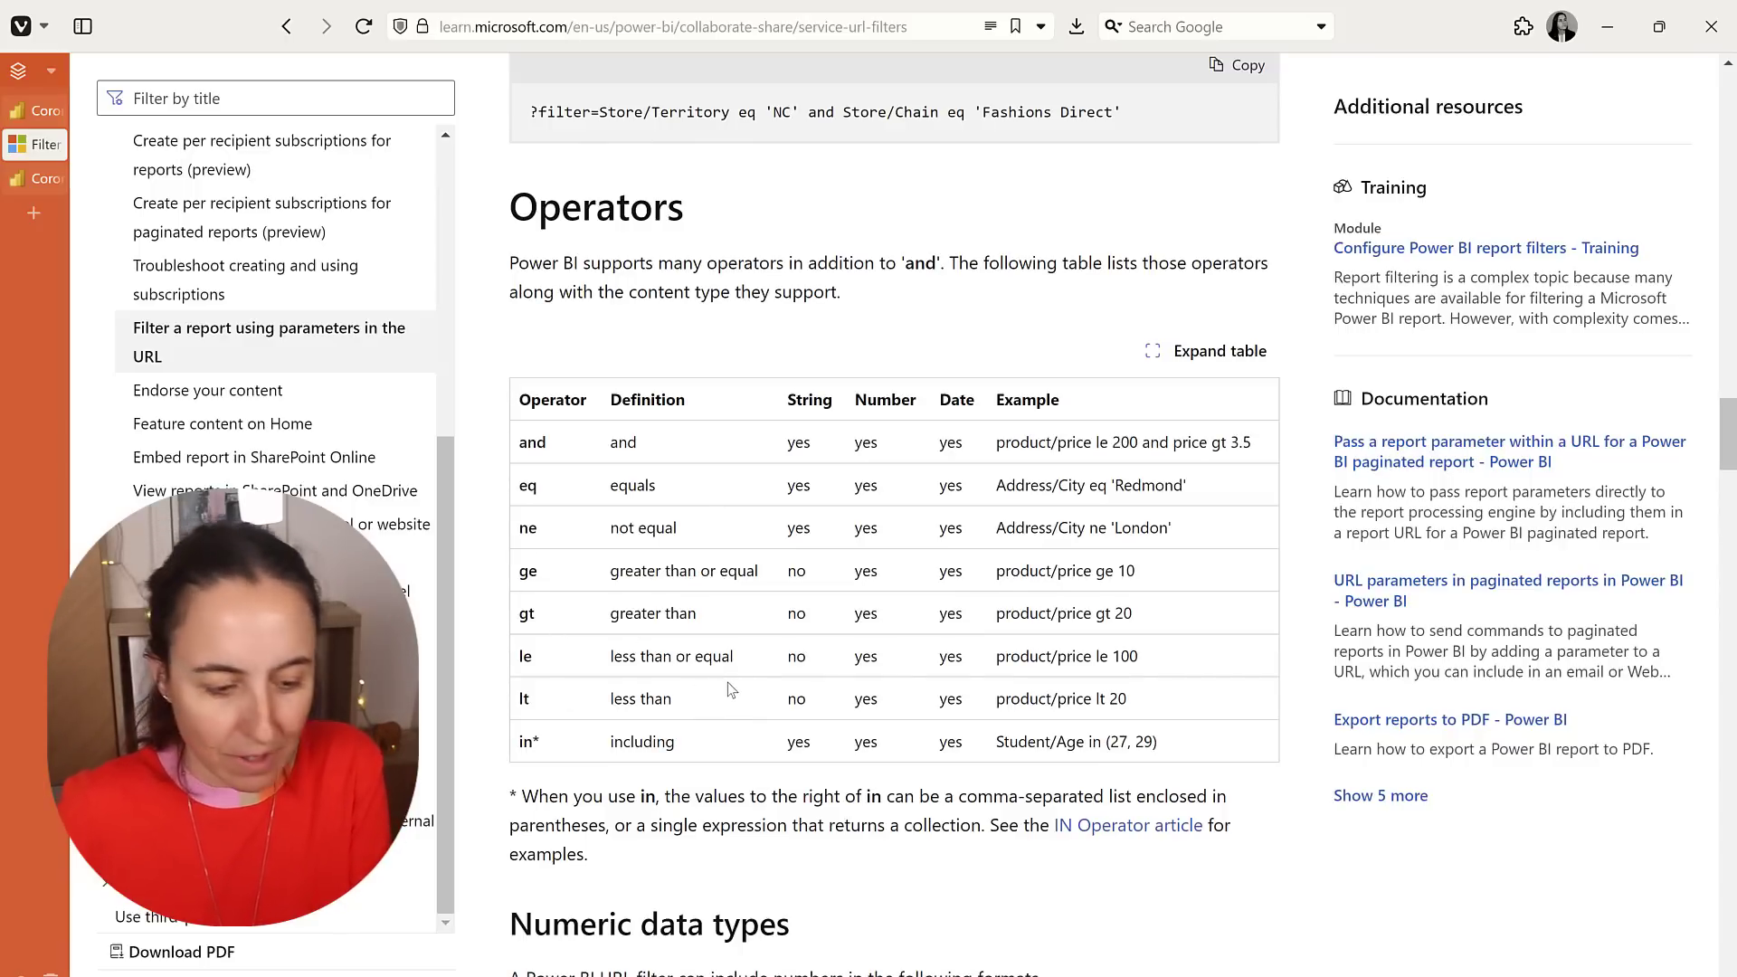
scroll(664, 470, "up", 10)
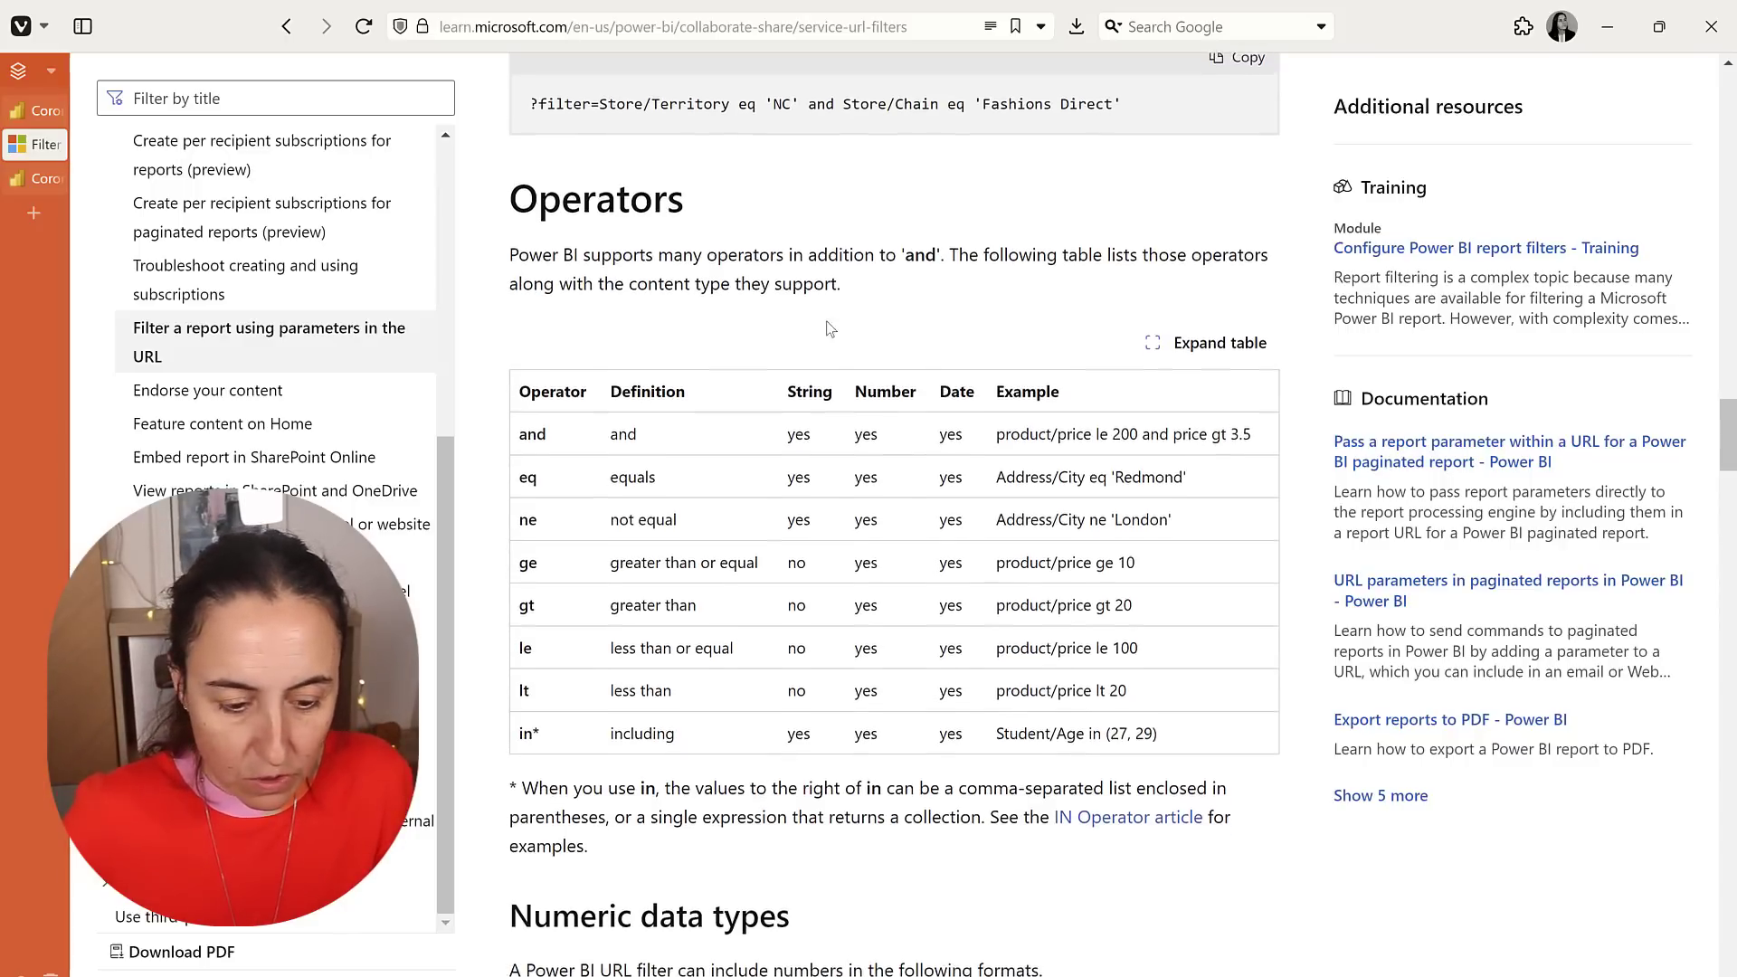
scroll(664, 471, "up", 9)
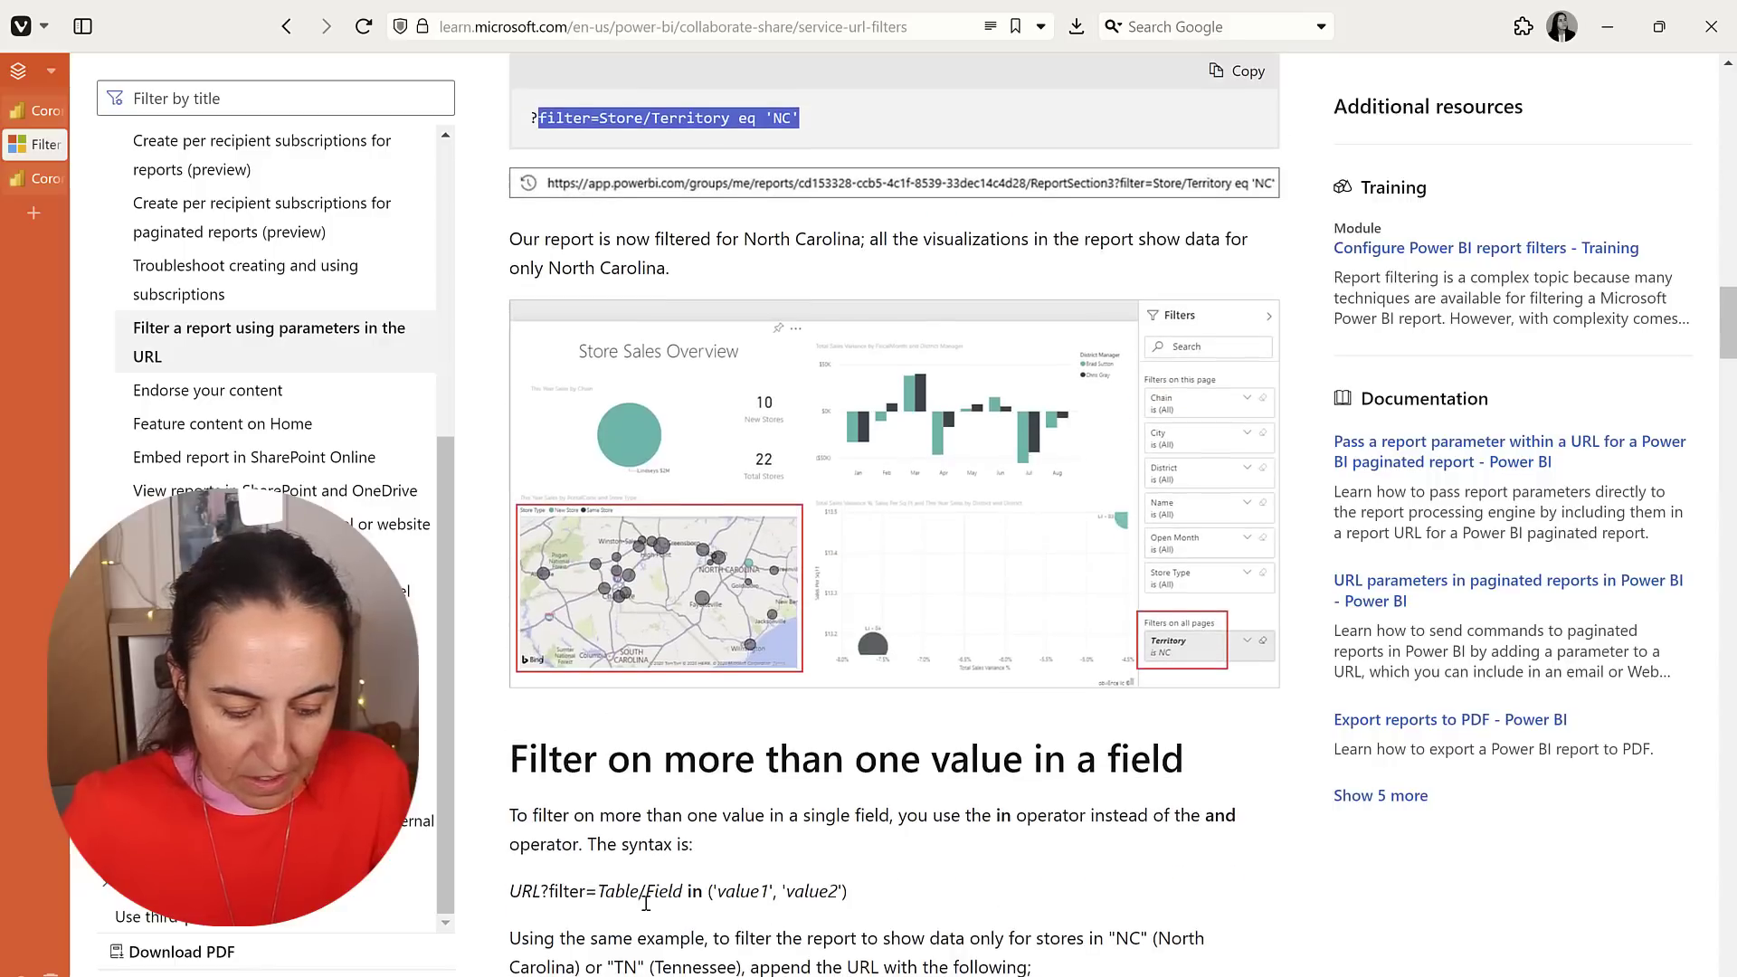
scroll(518, 644, "down", 8)
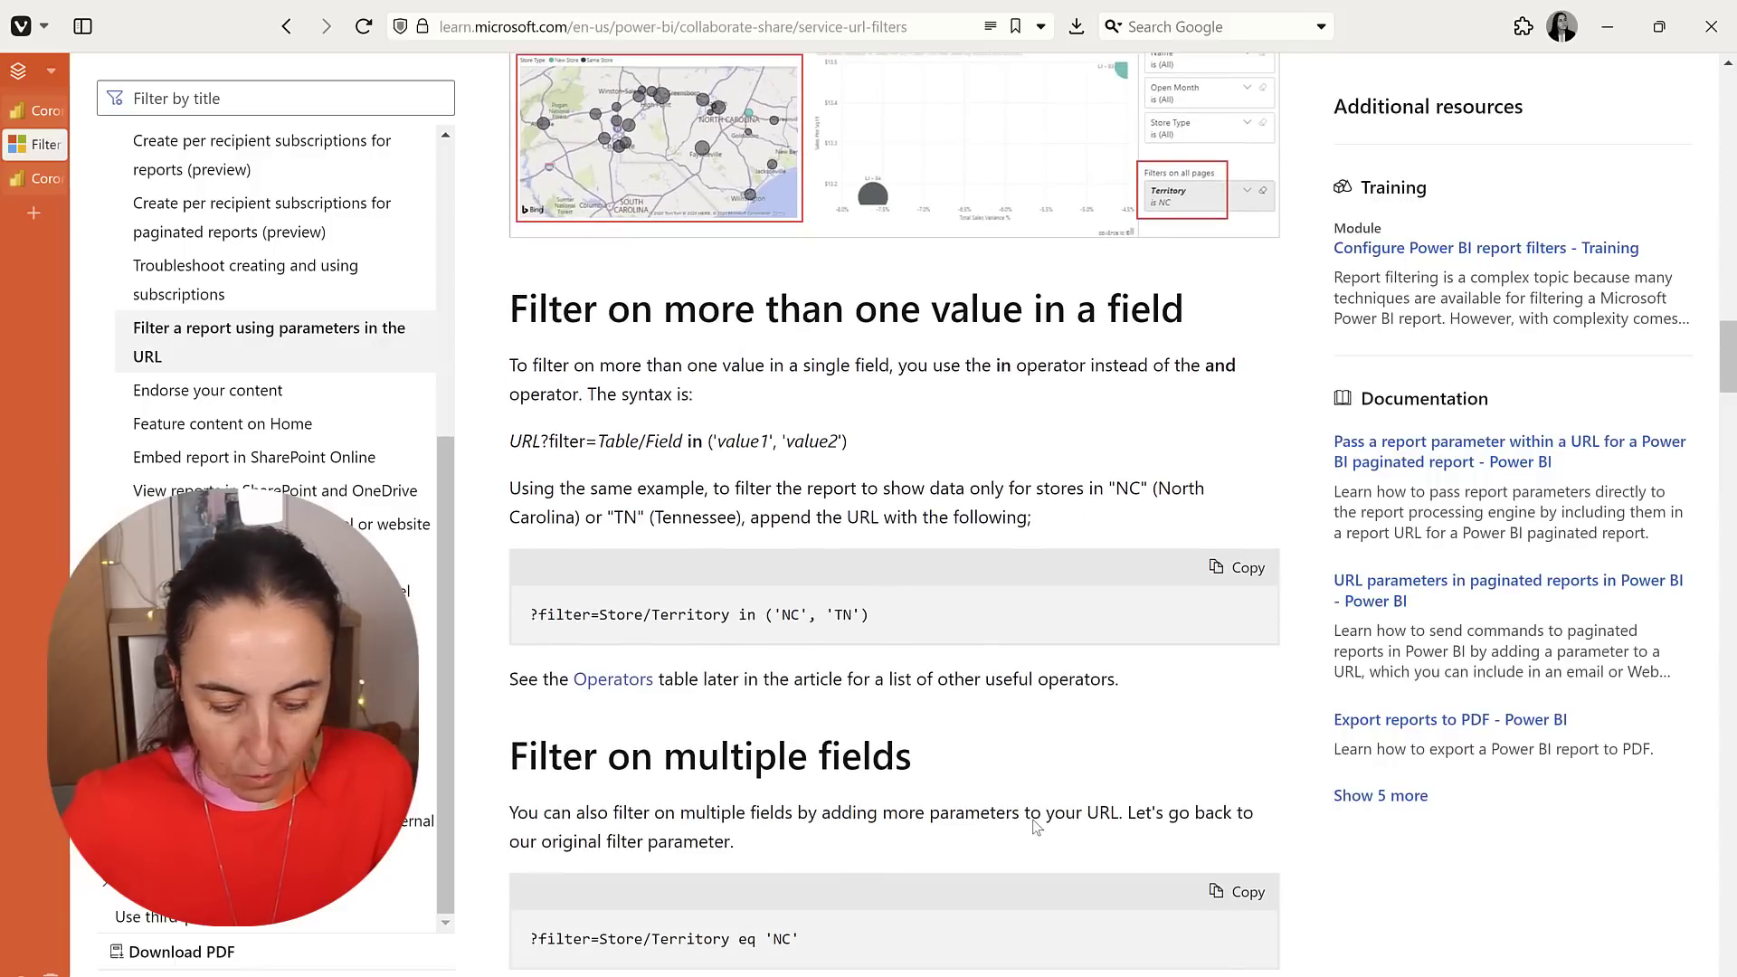
key("alt+Tab")
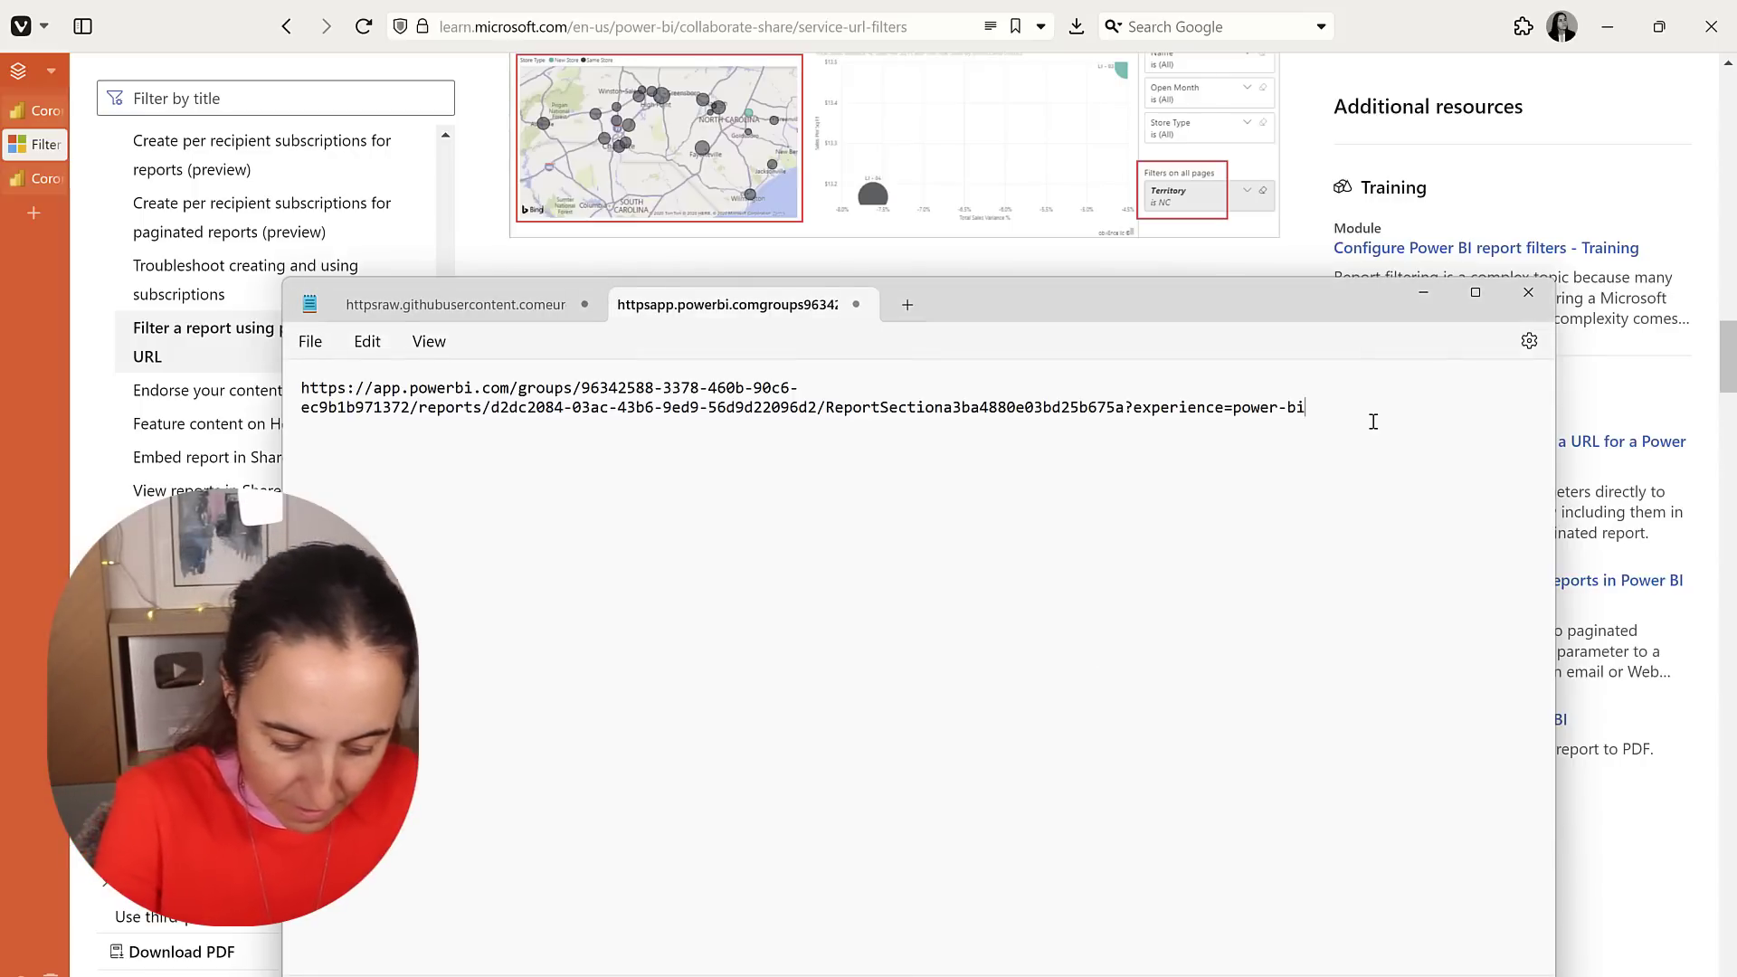
- Add '&' plus the pasted Store/Territory eq 'NC' filter after ?experience=power-bi, selecting 'Store' for replacement
type("&")
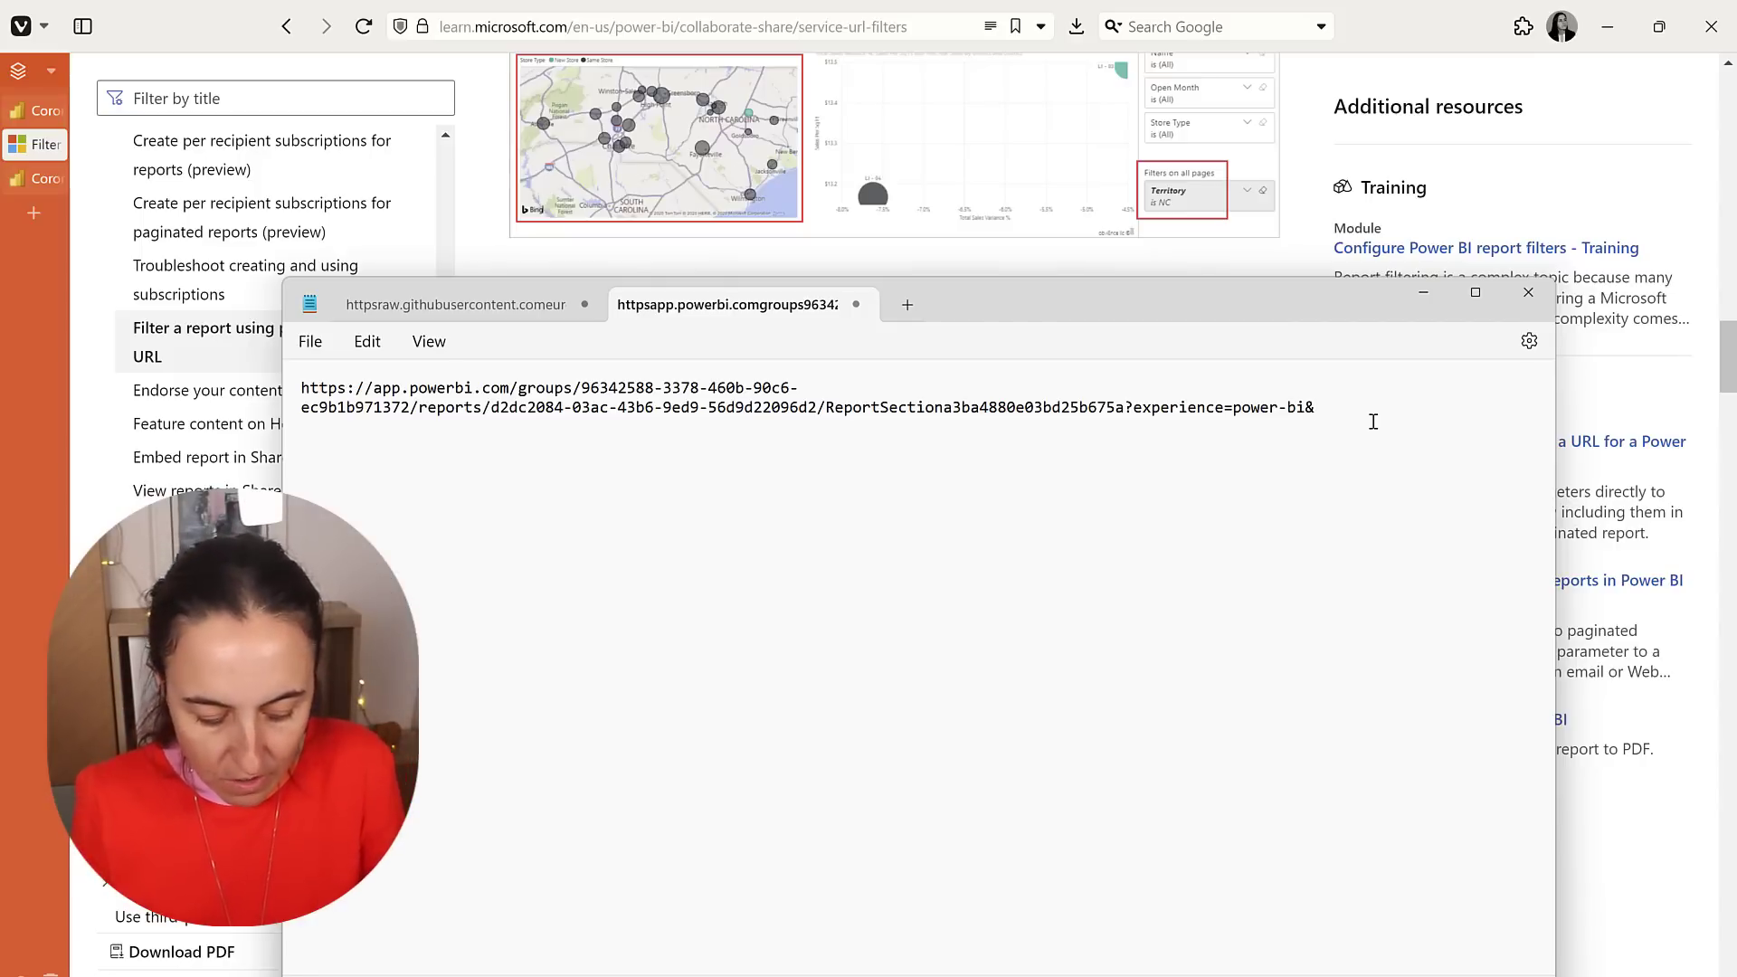
type("filter=Store/Territory eq 'NC'")
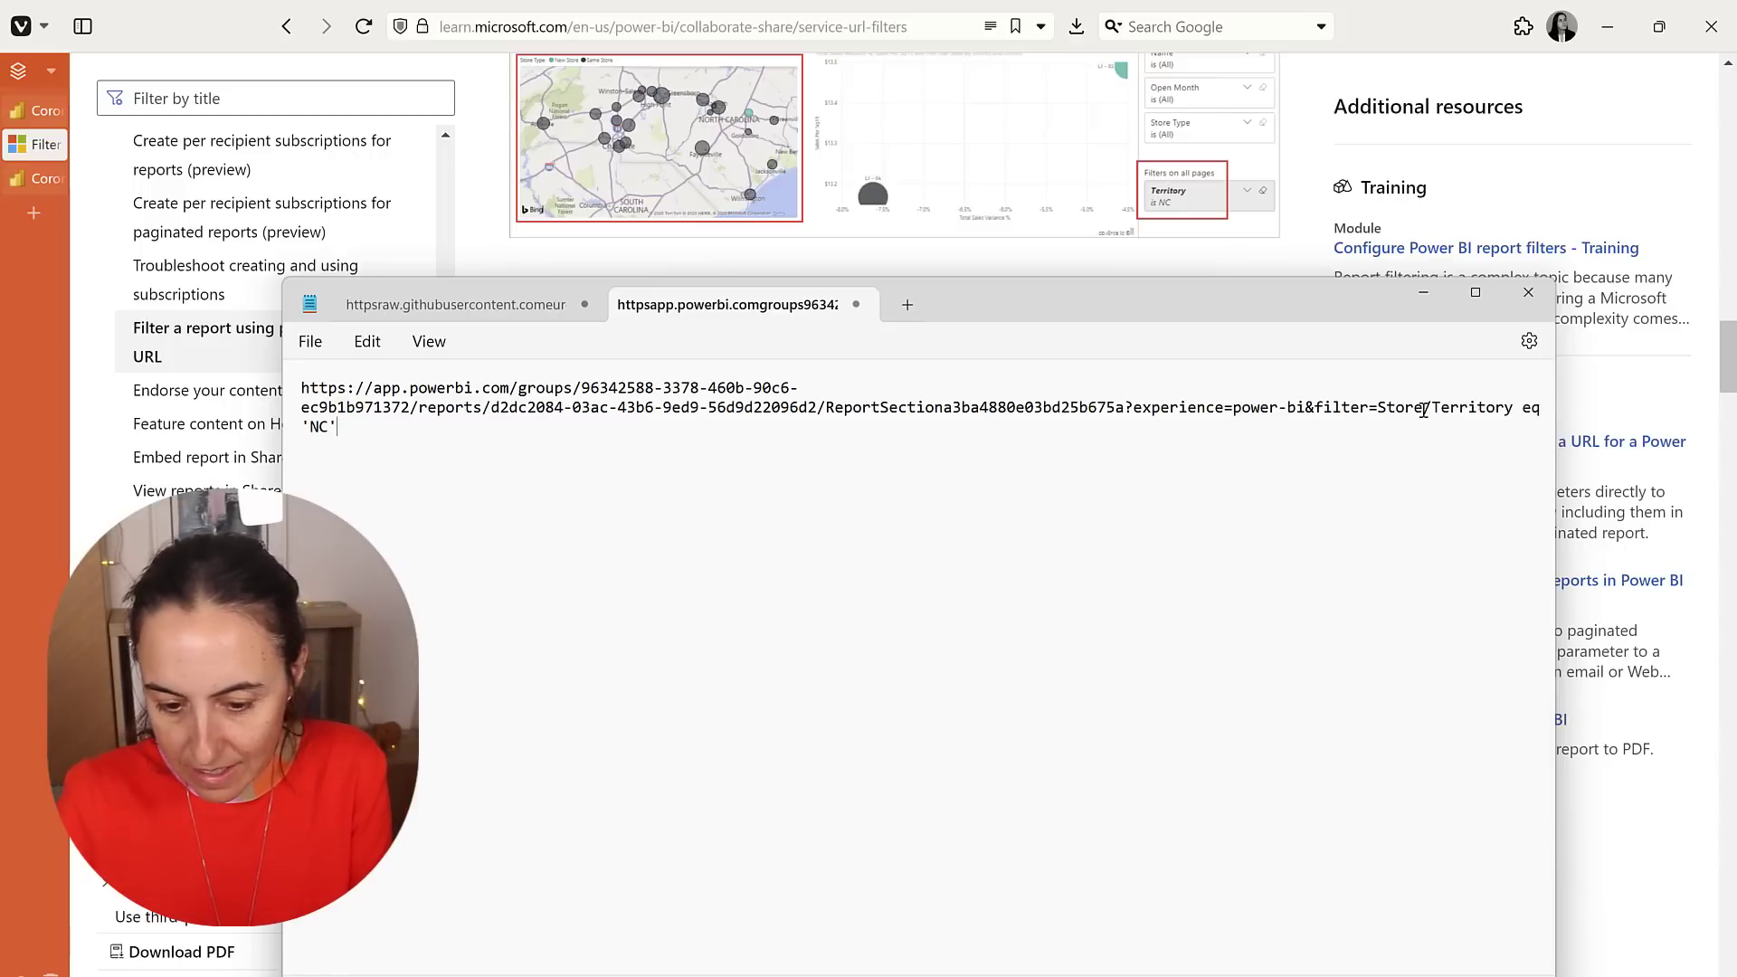
left_click_drag(1402, 412, 1382, 415)
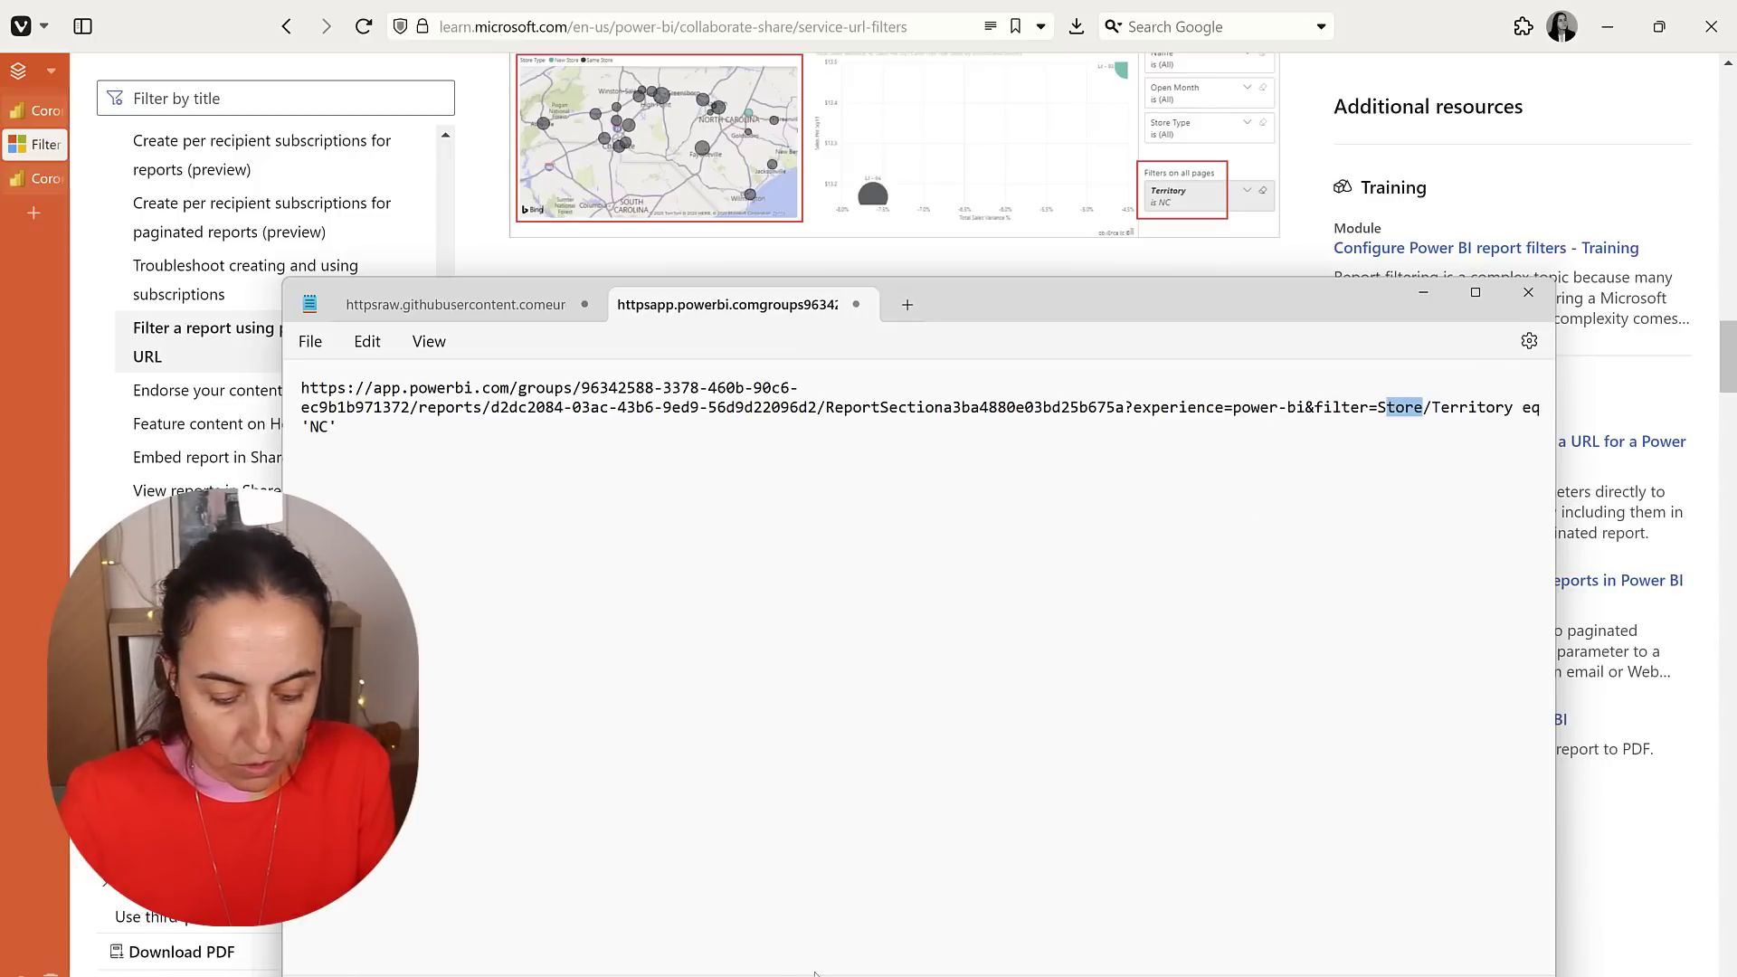
- Back in Power BI Desktop, dismiss the publish message and show the country matrix's row and value fields
left_click(743, 976)
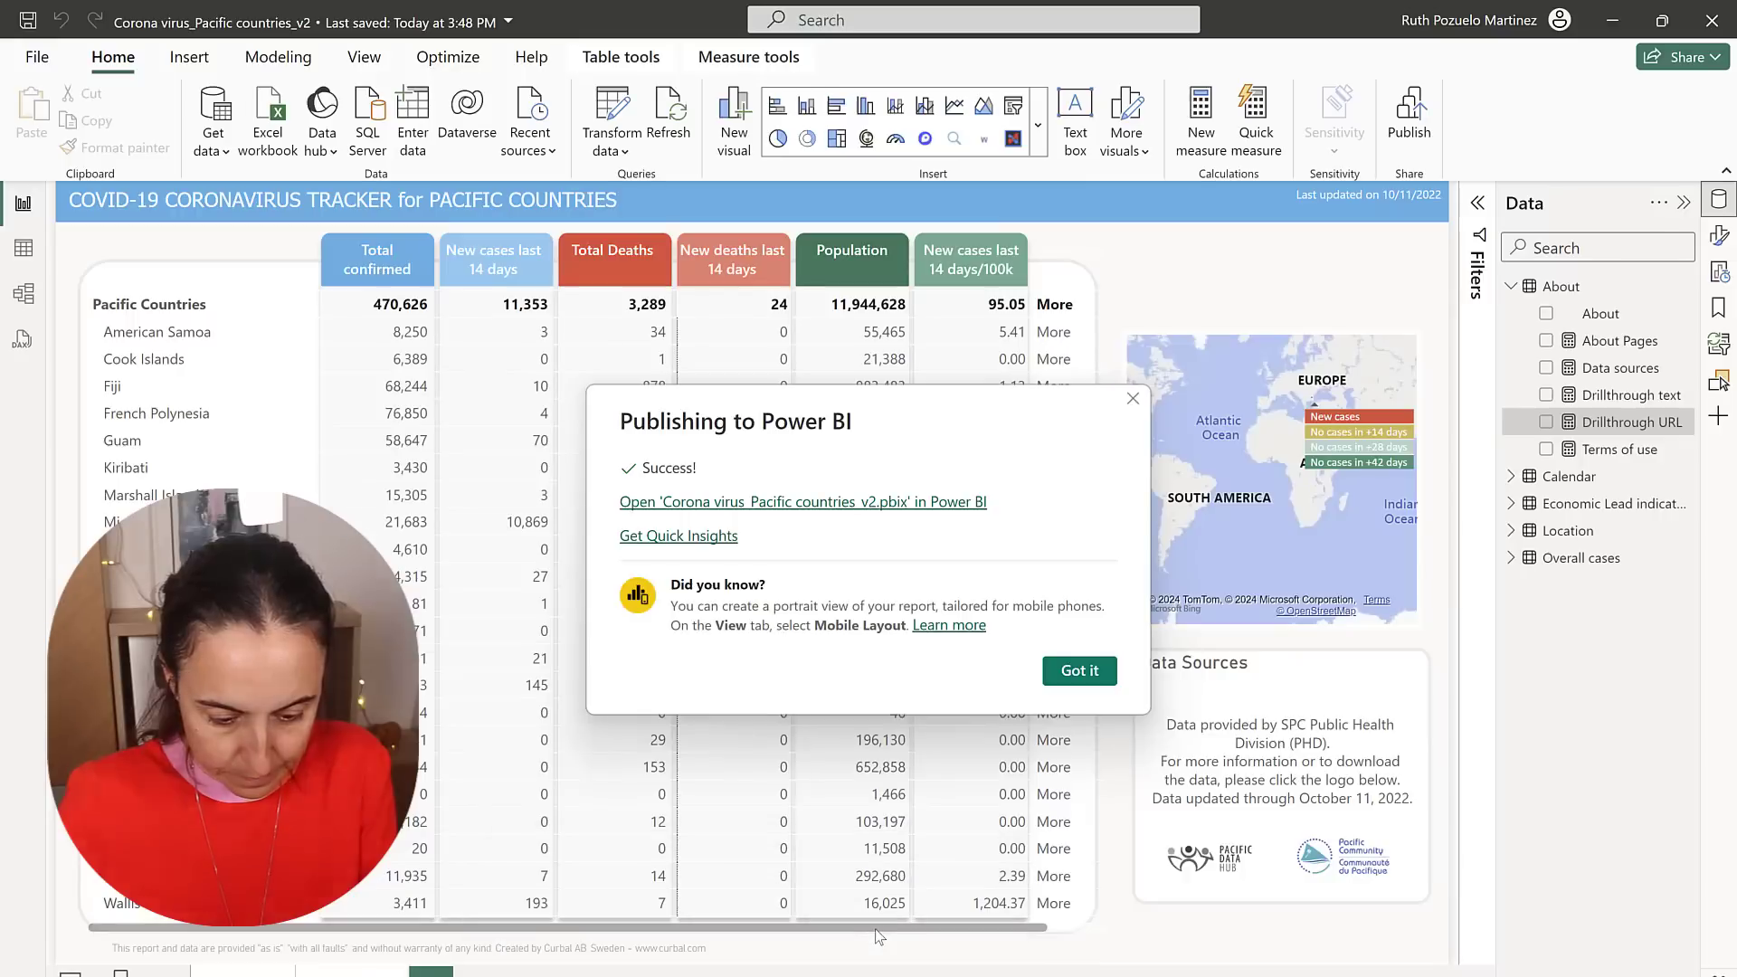
left_click(1085, 674)
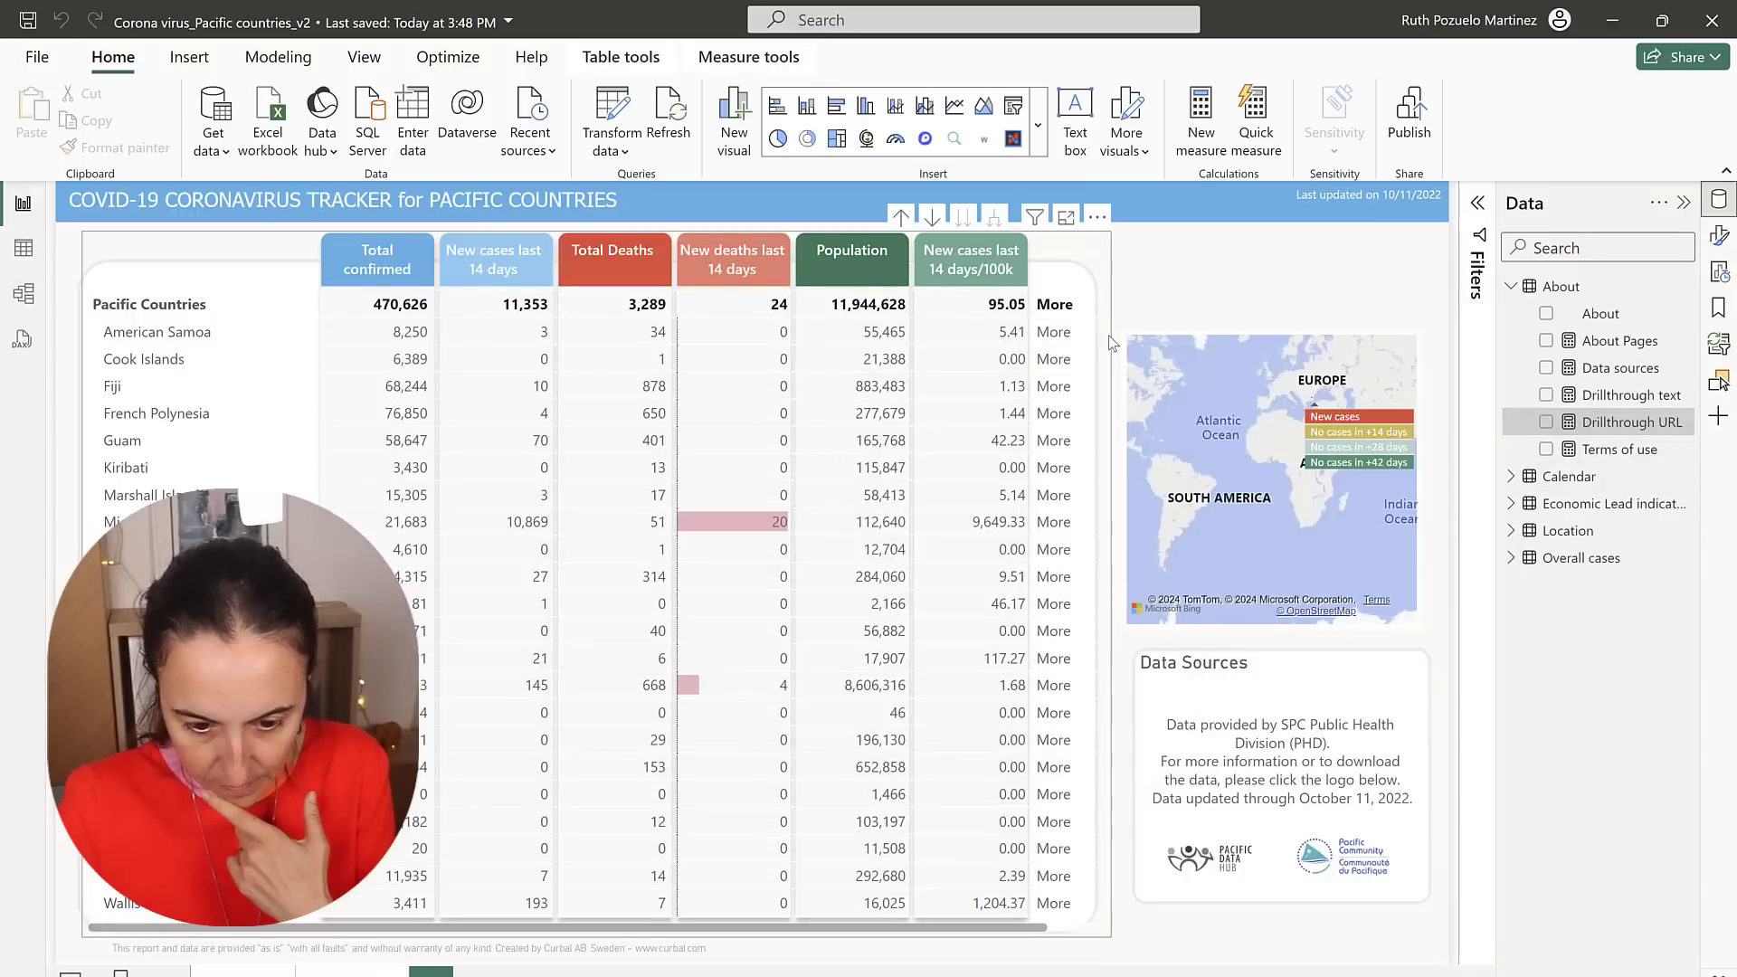
left_click(1110, 299)
left_click(1137, 246)
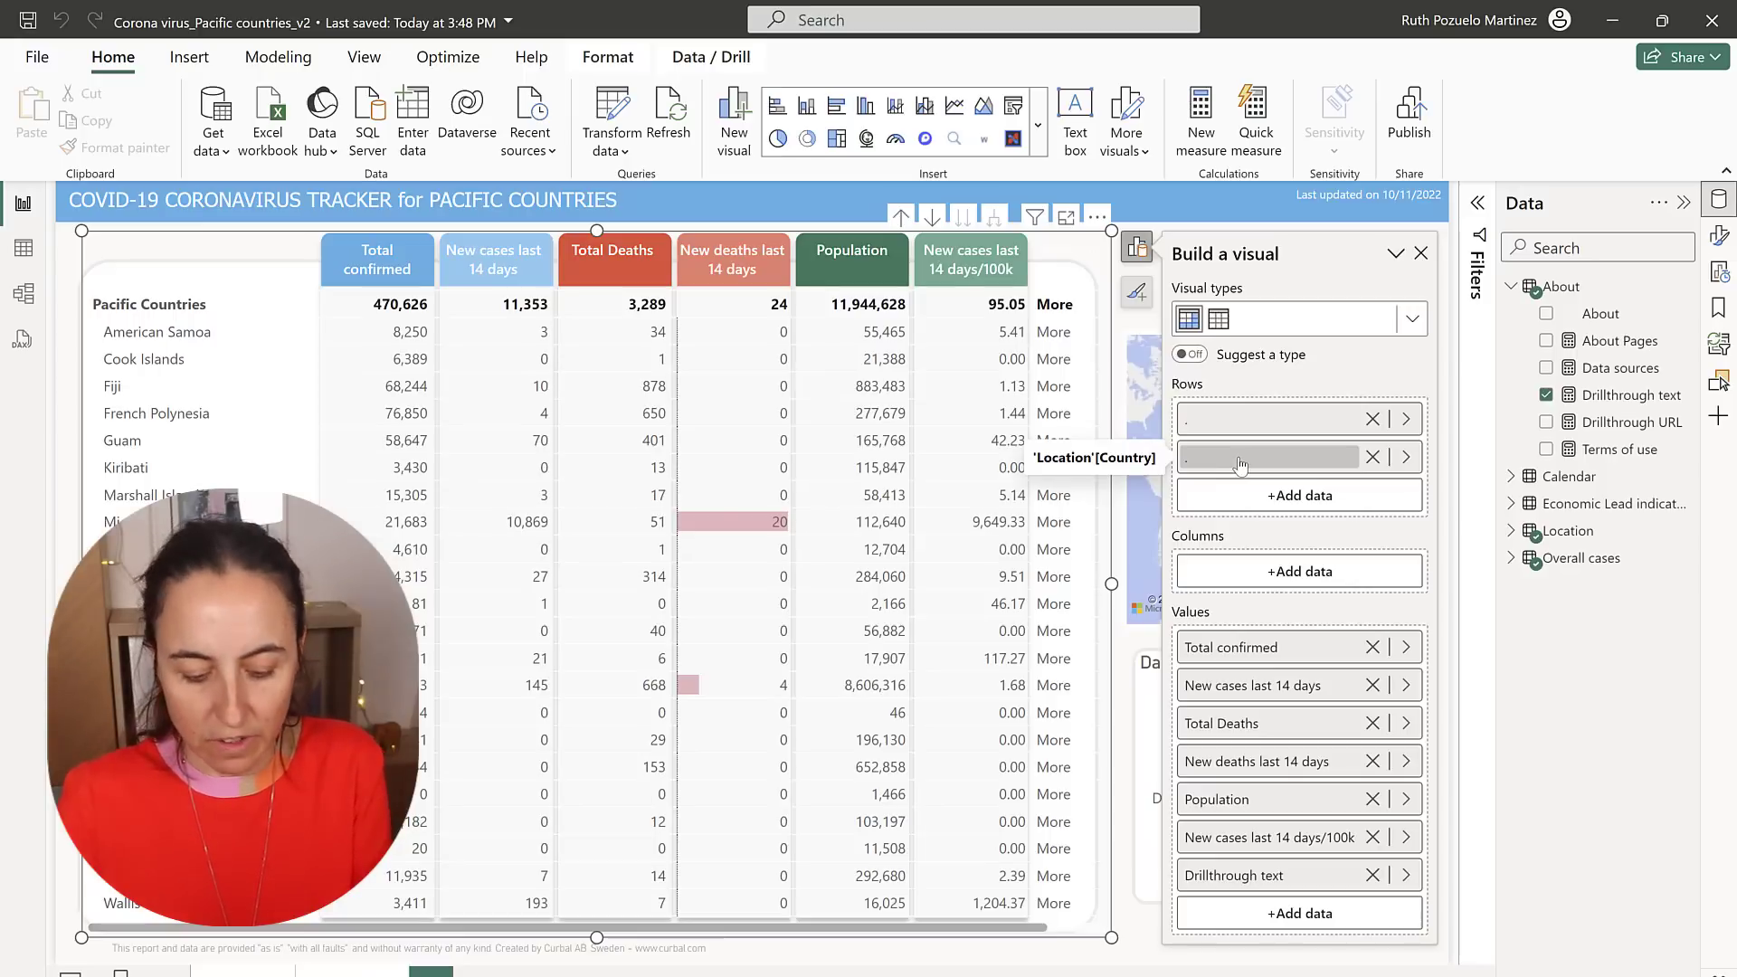
- Change the Notepad link's filter from Store/Territory to Location/Country eq 'NC'
left_click(1145, 975)
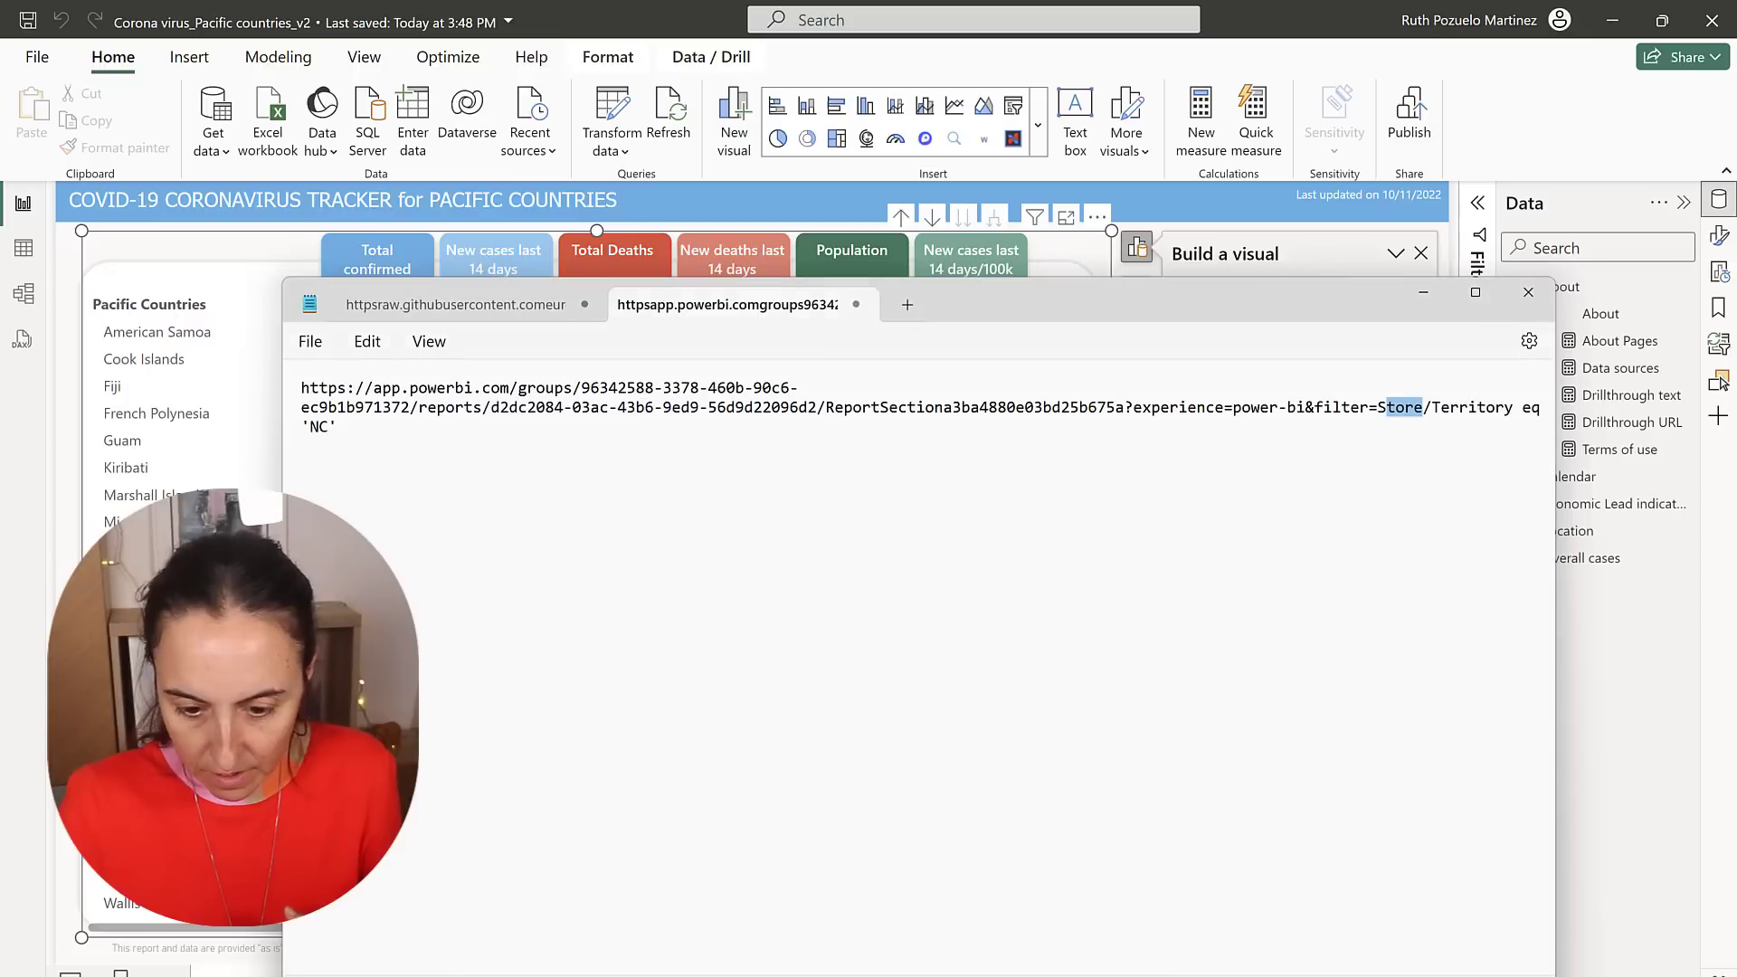
type("Locat")
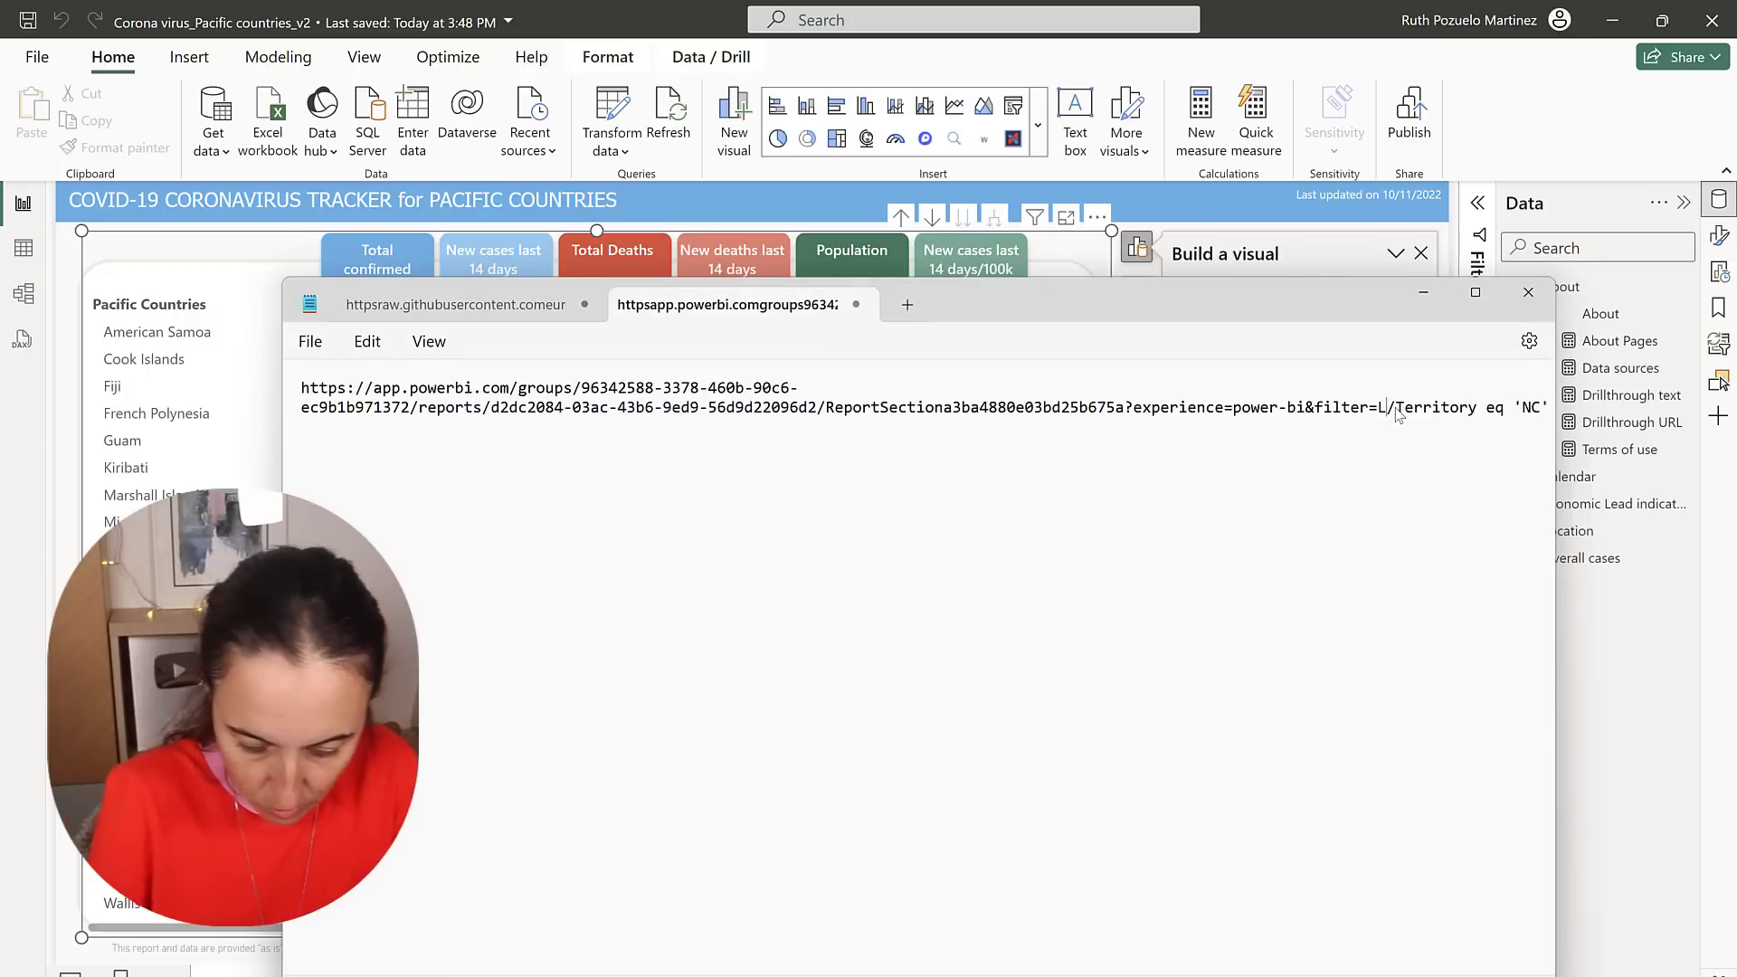
type("ion")
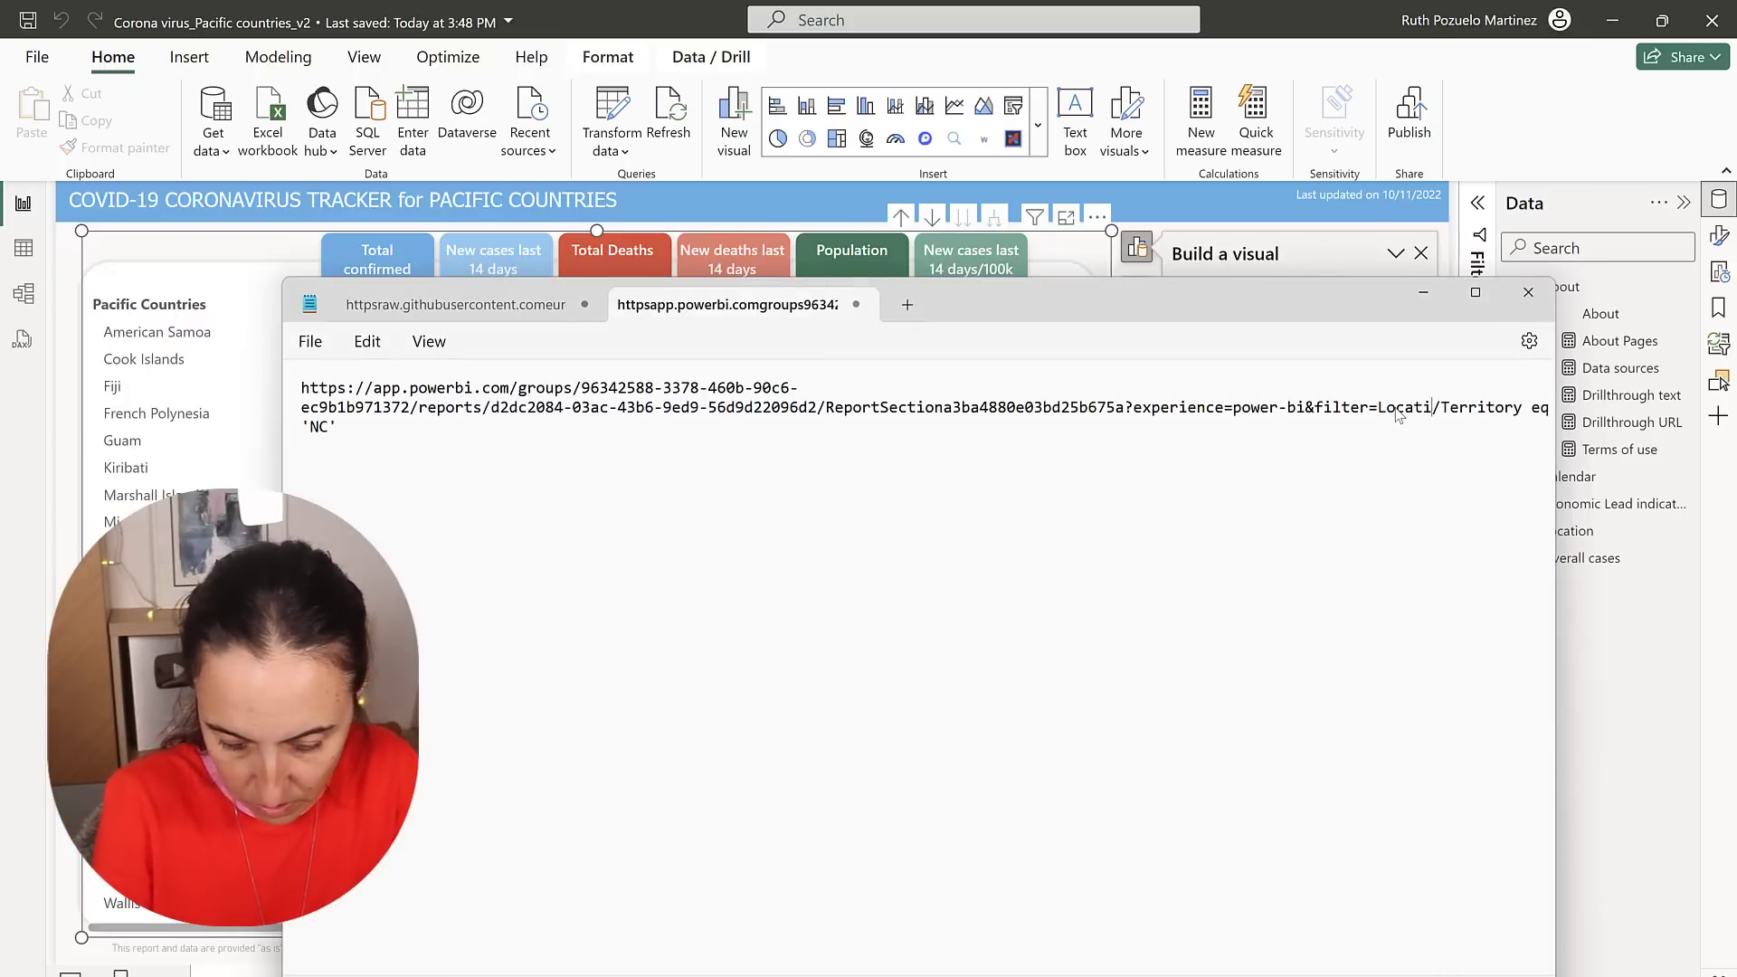
double_click(1515, 412)
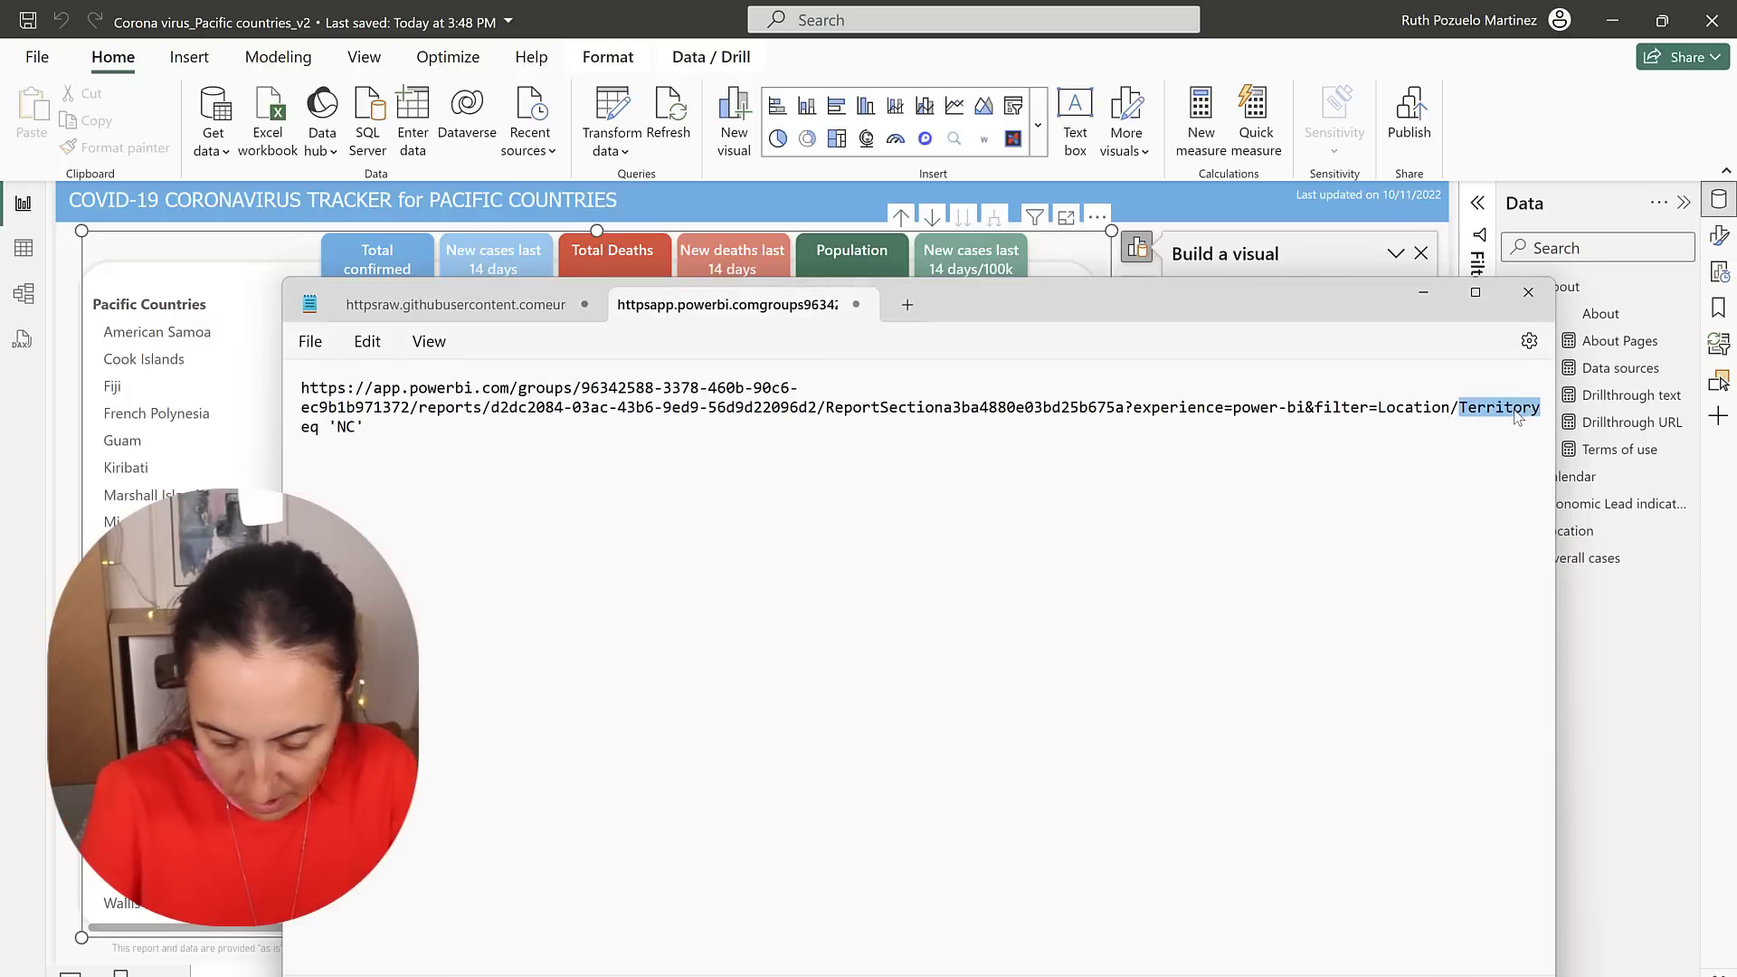
type("Country")
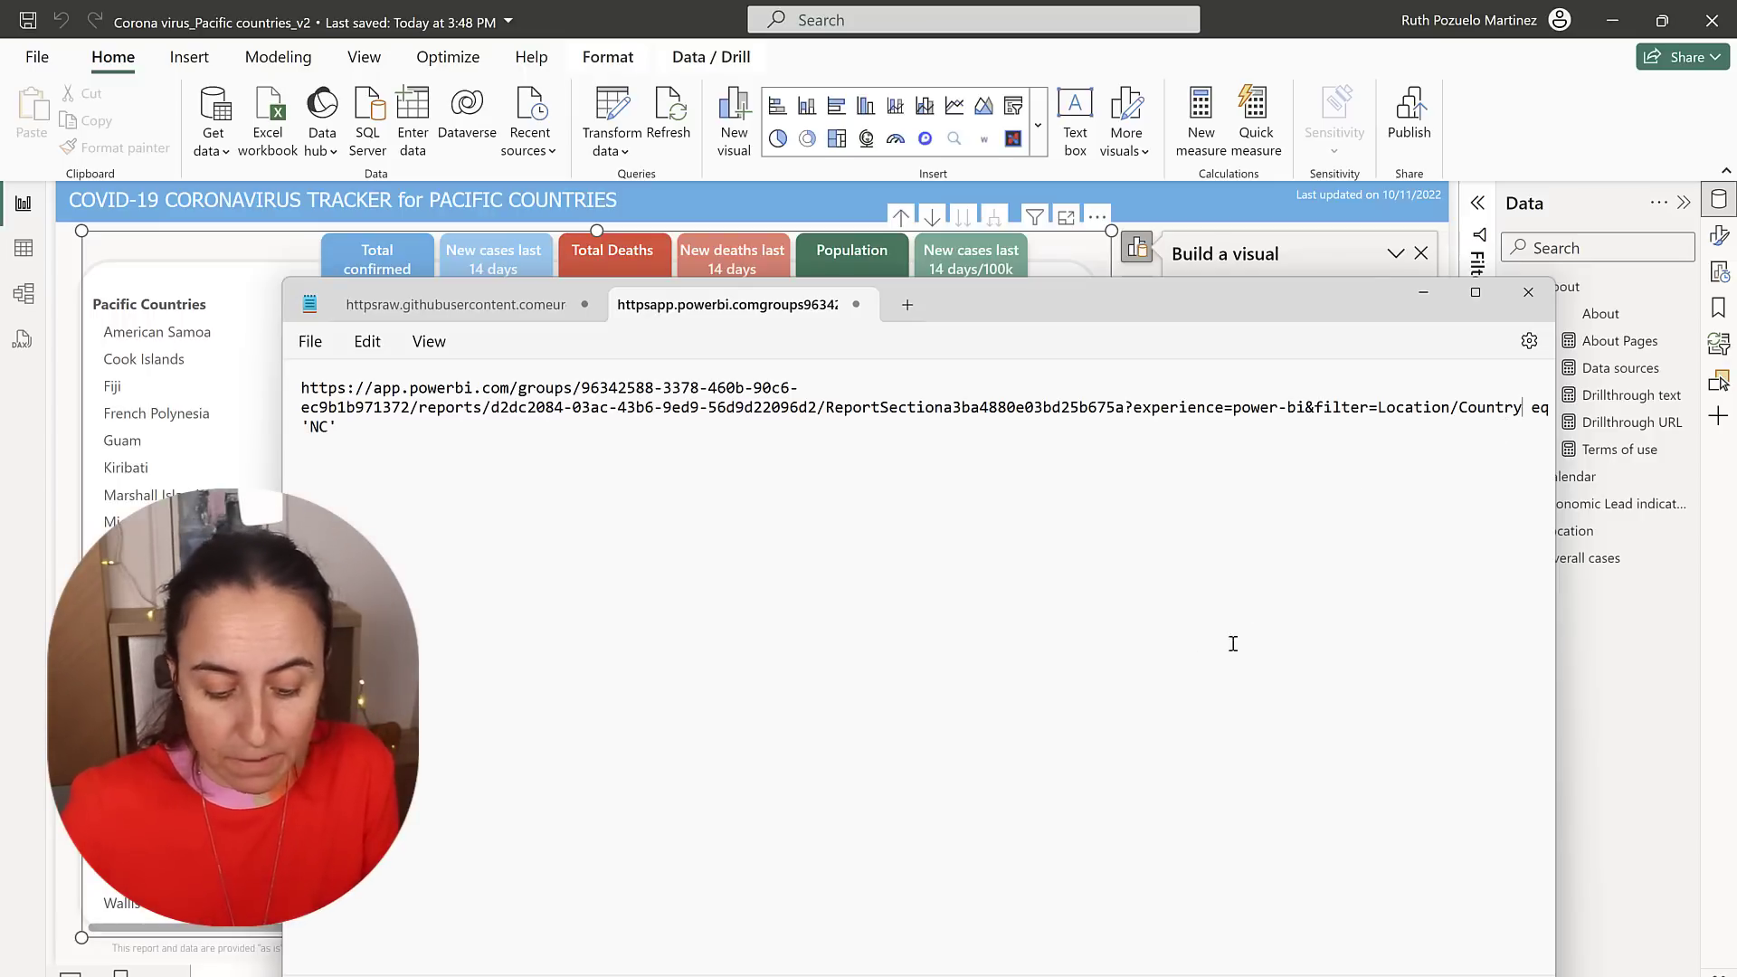
- Scroll the URL filters article to special characters and highlight the space escape code in Table_x0020_Name
left_click(1182, 932)
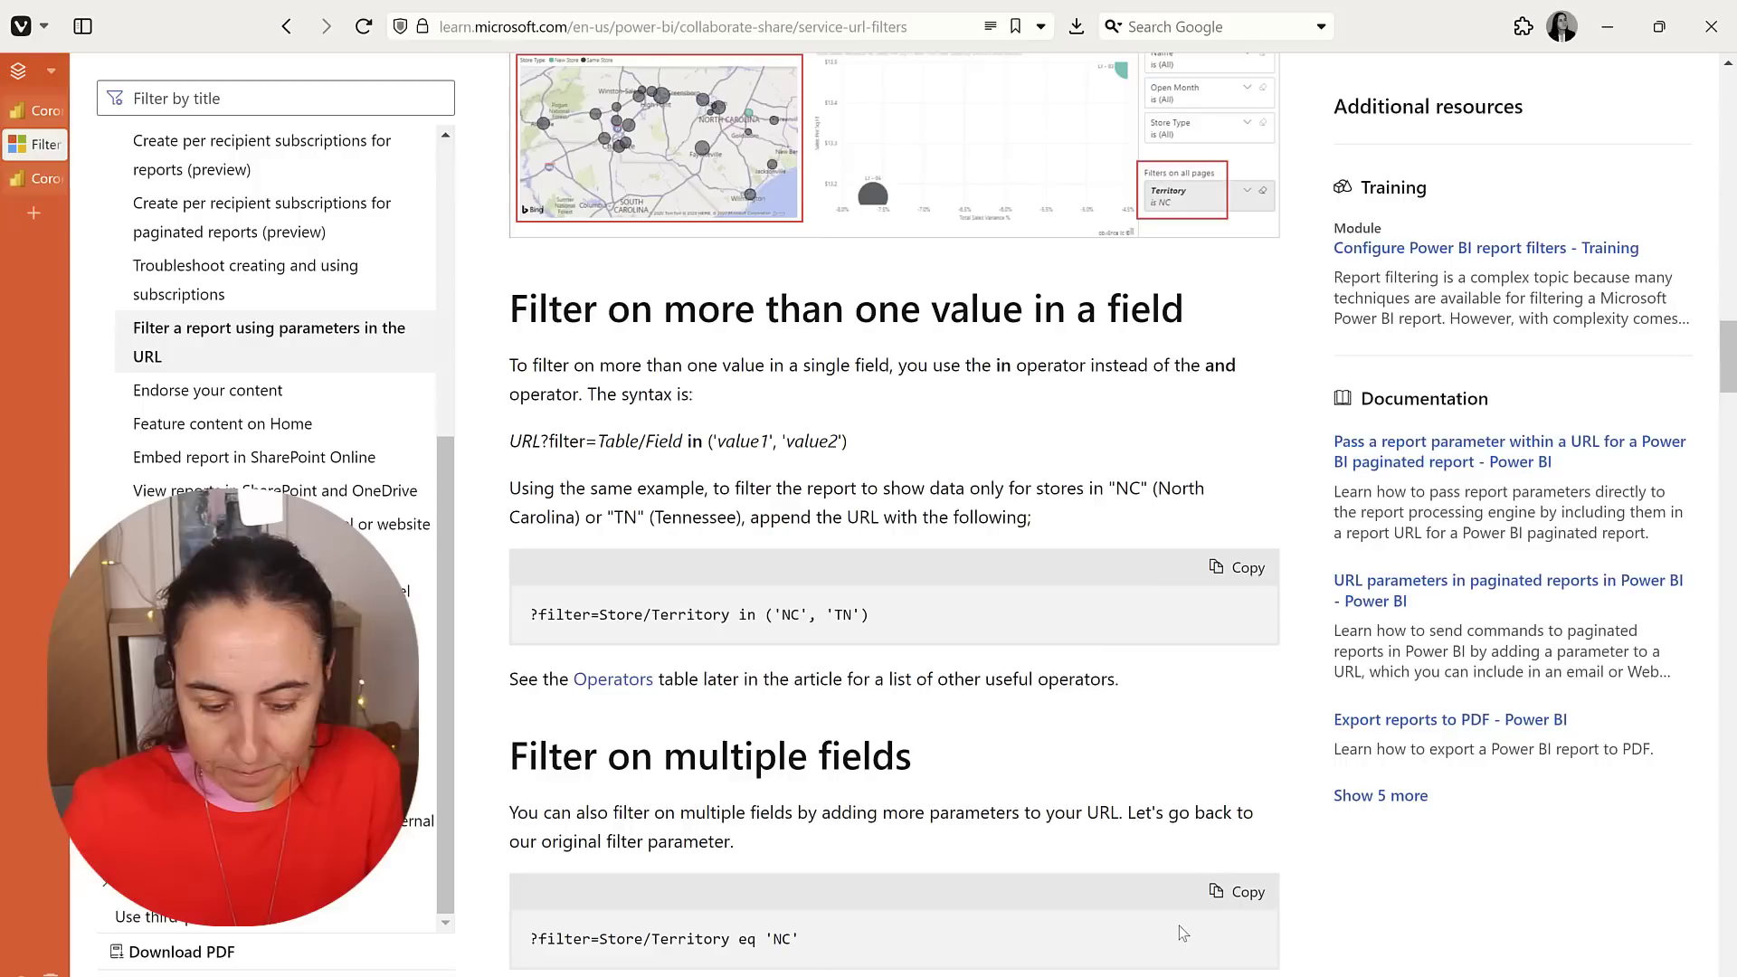
scroll(1059, 660, "down", 10)
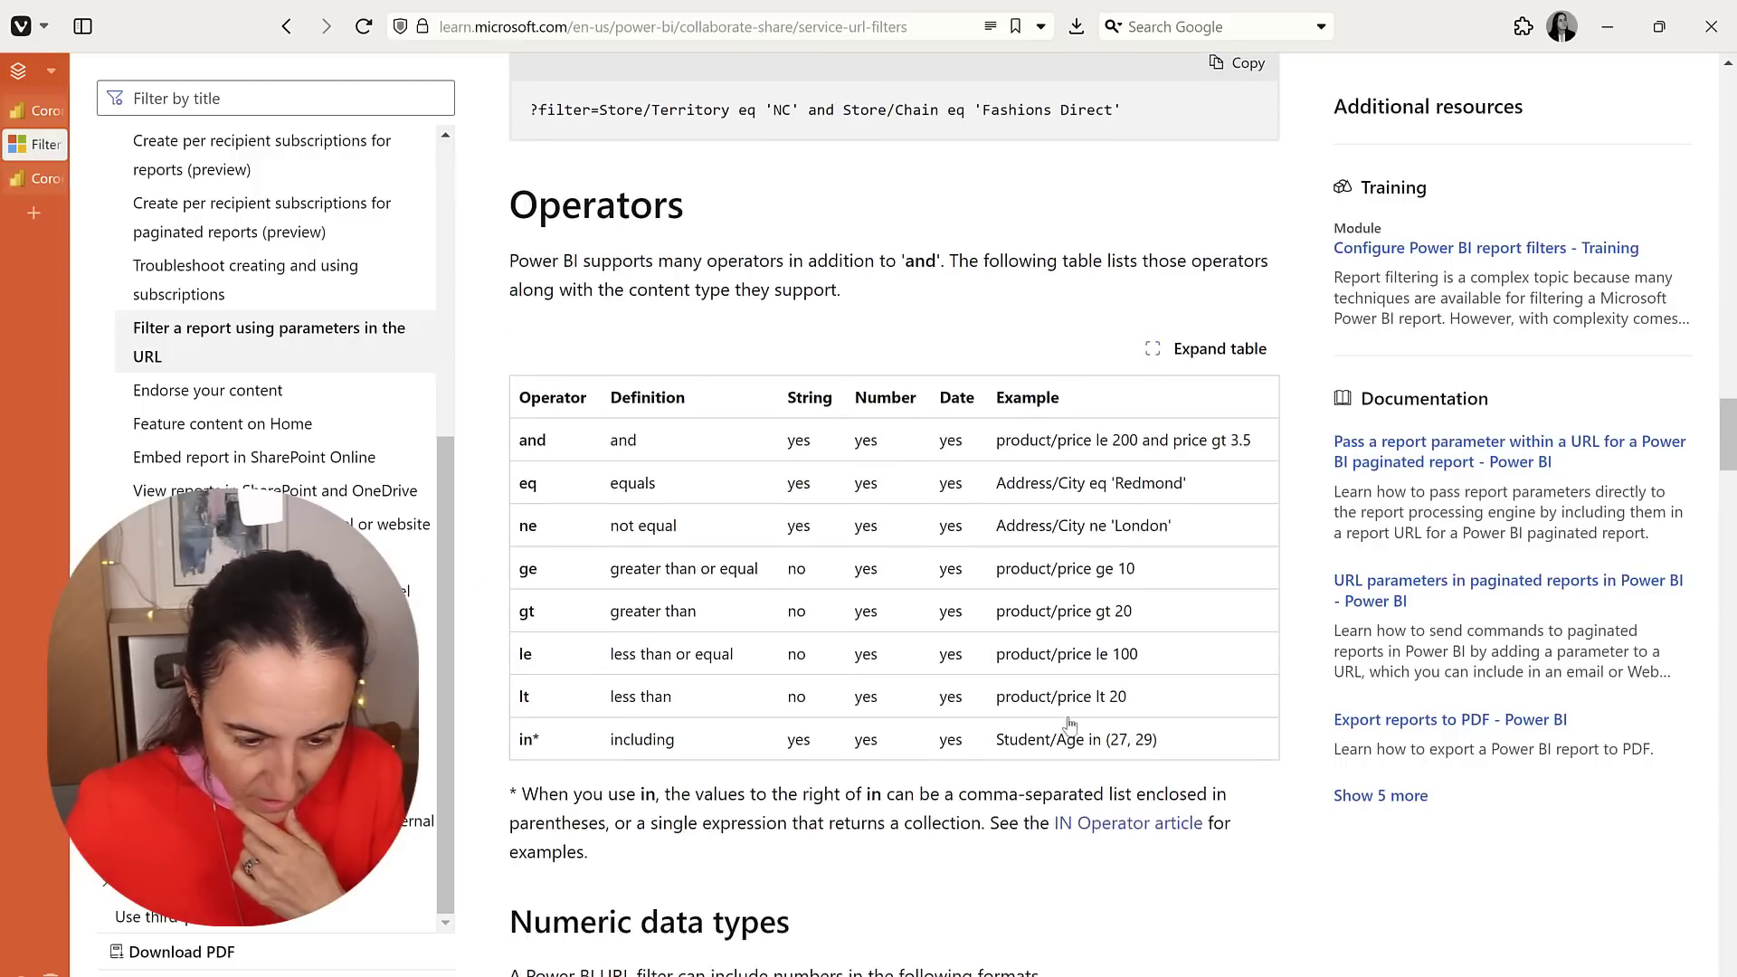
scroll(1063, 706, "down", 17)
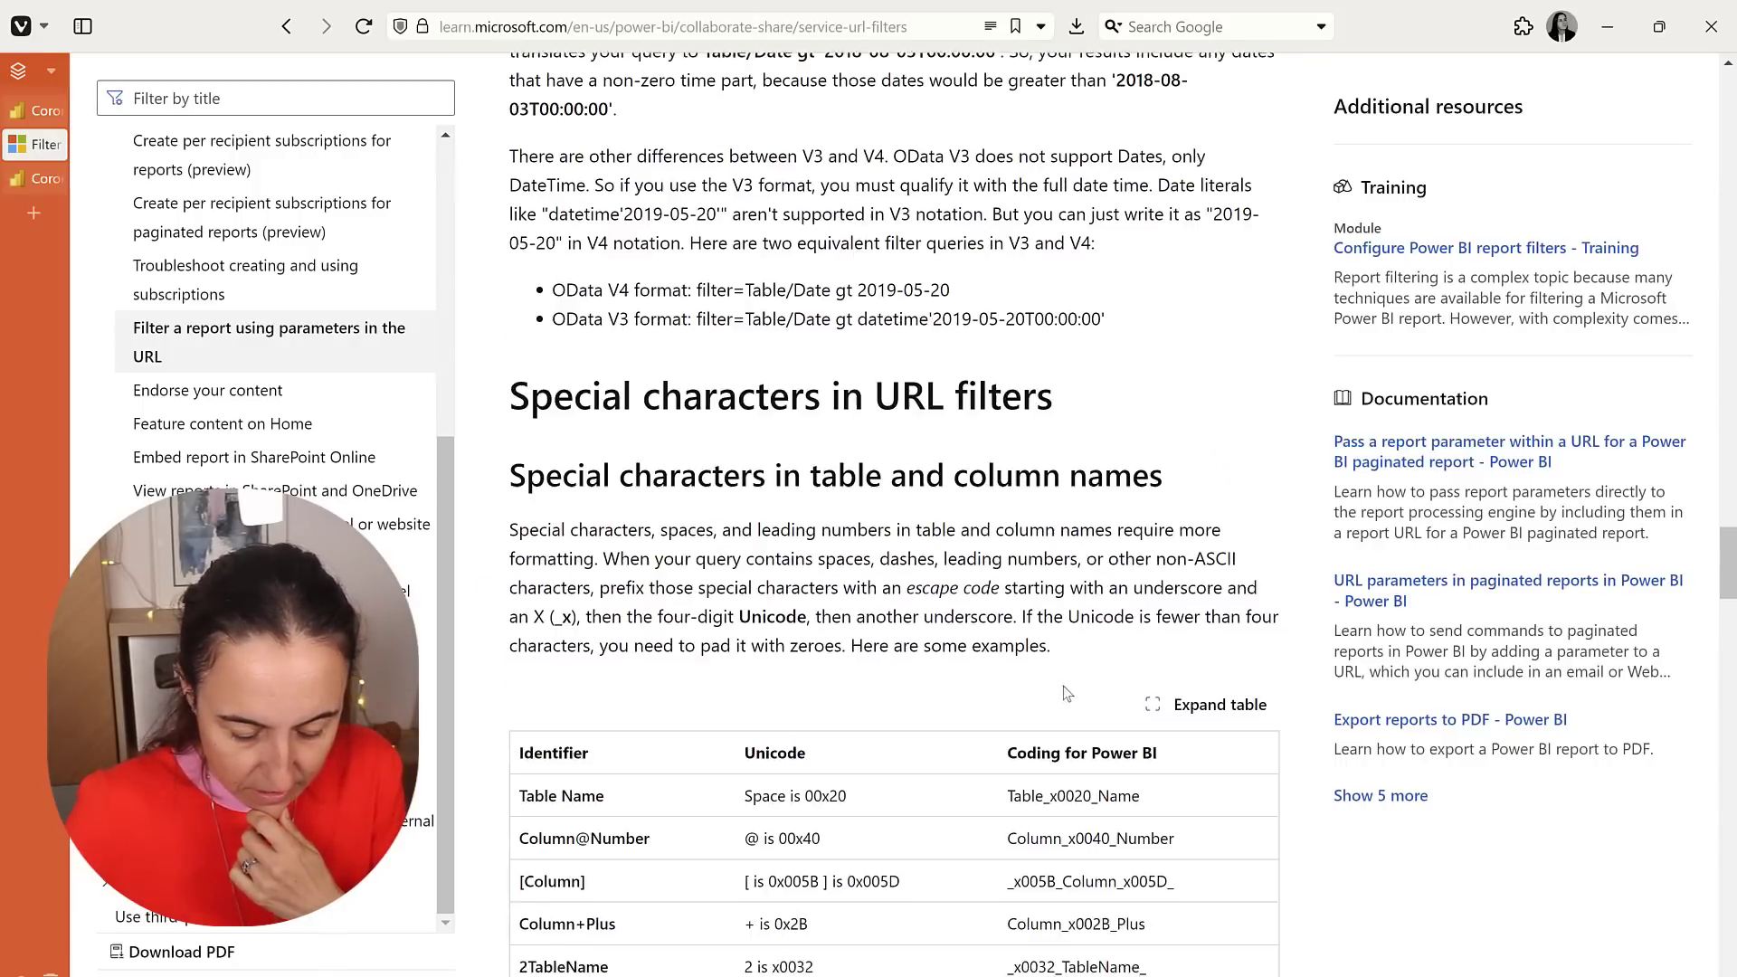
scroll(929, 651, "down", 4)
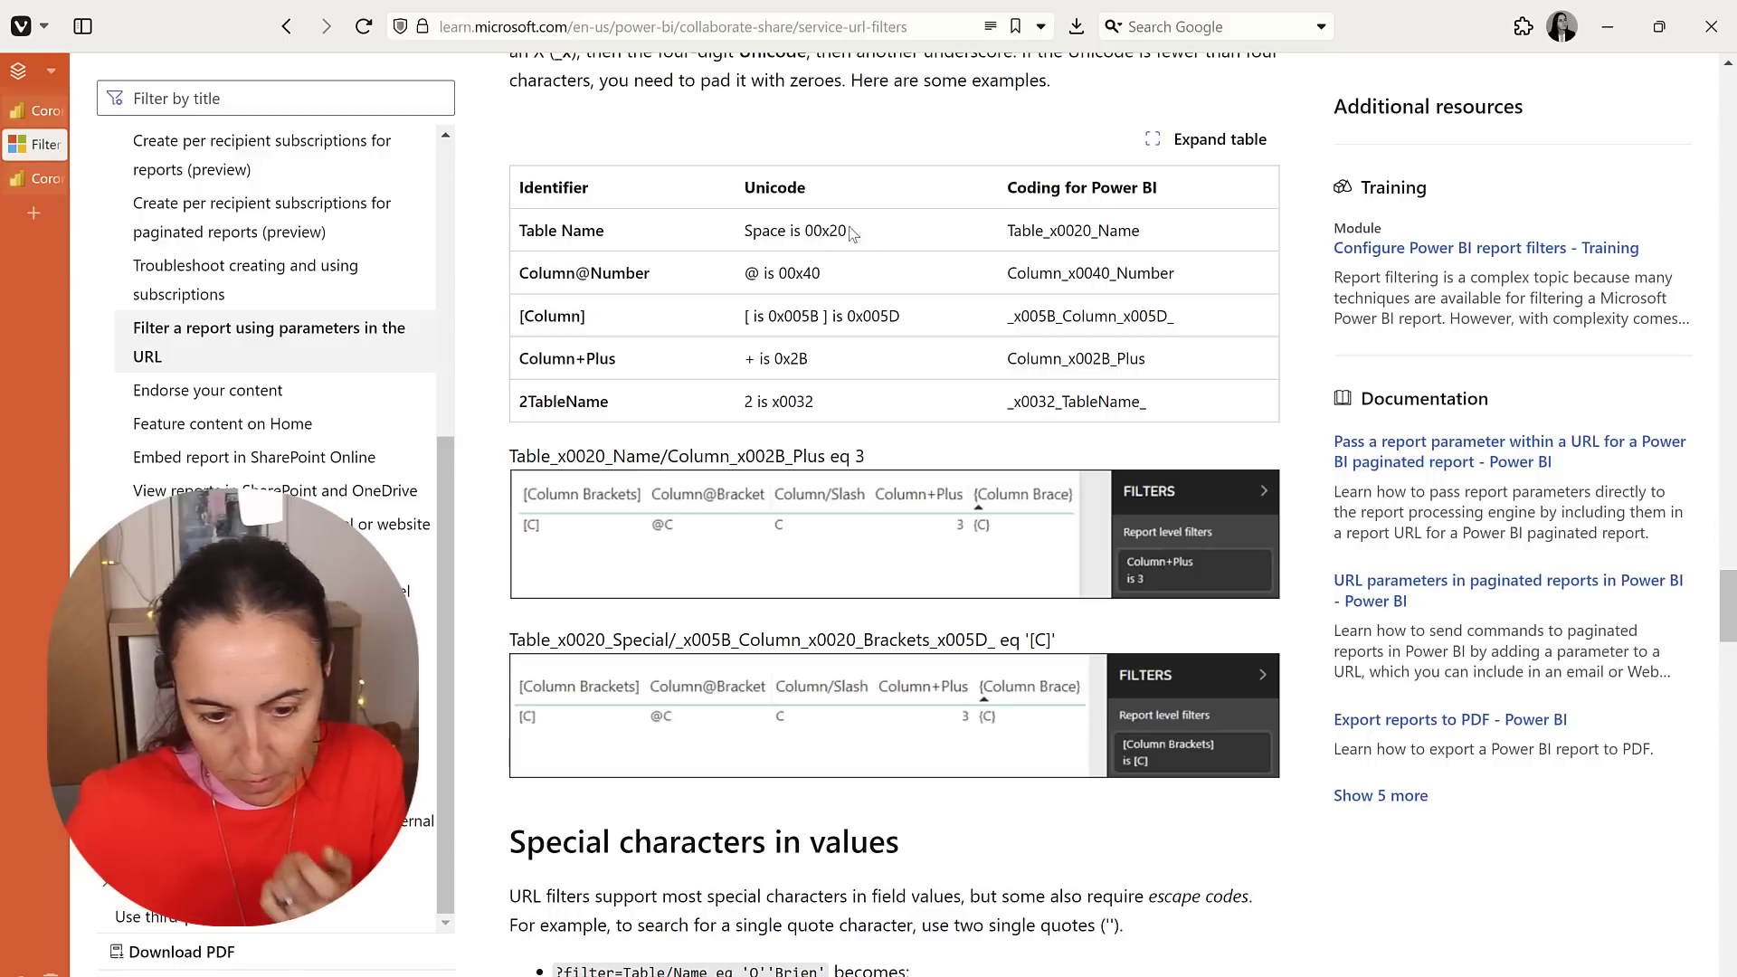
left_click_drag(849, 232, 807, 232)
mouse_move(1105, 234)
left_mouse_down()
mouse_move(1070, 234)
mouse_move(1100, 229)
left_mouse_up()
left_click(1049, 235)
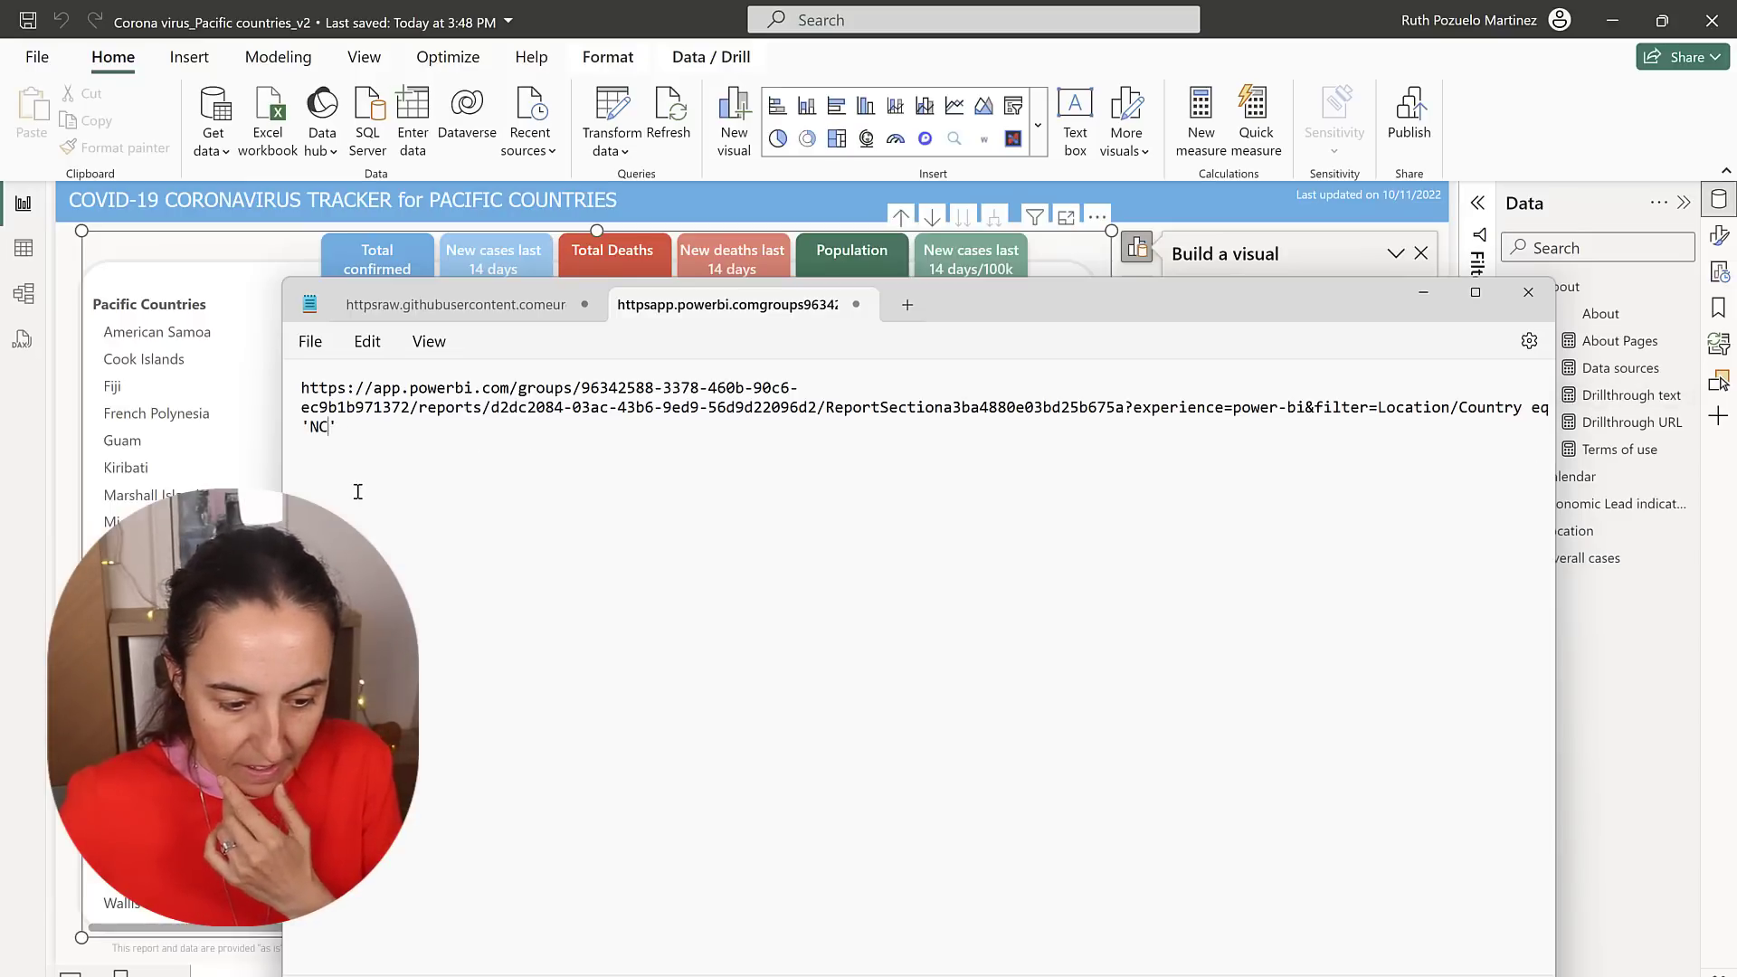
- Turn the Notepad link into a quoted DAX string with a '" & & "' gap replacing NC, and select it
key("BackSpace")
key("BackSpace")
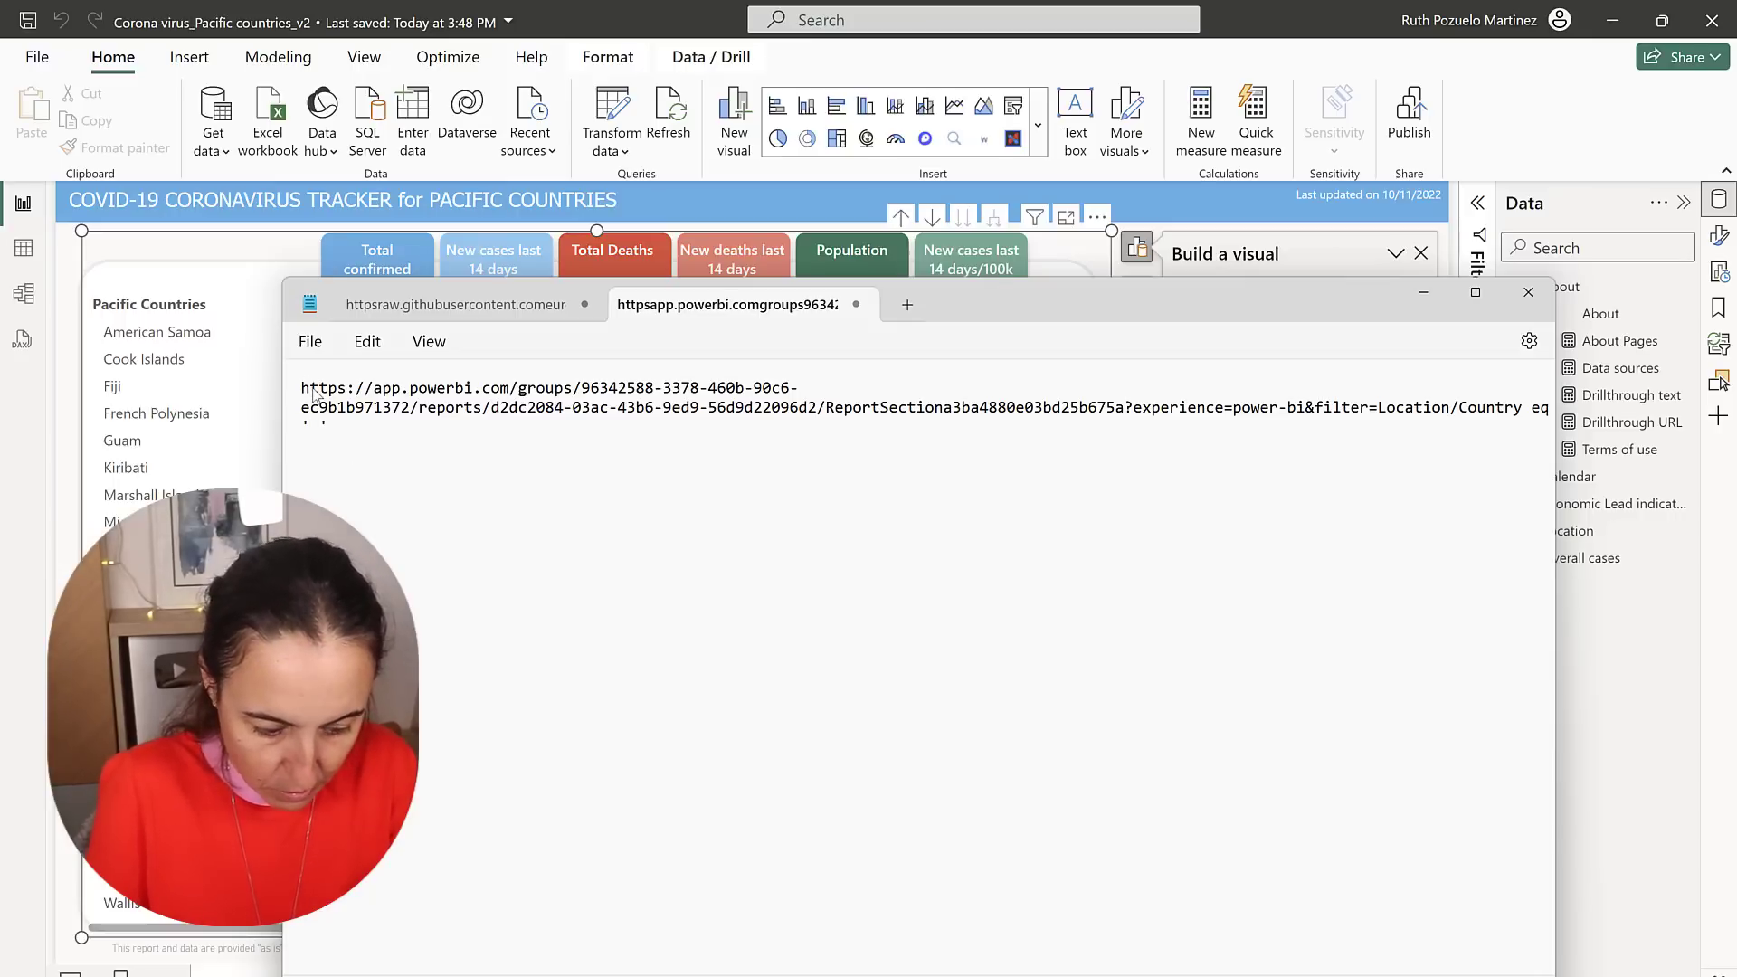
type("\"")
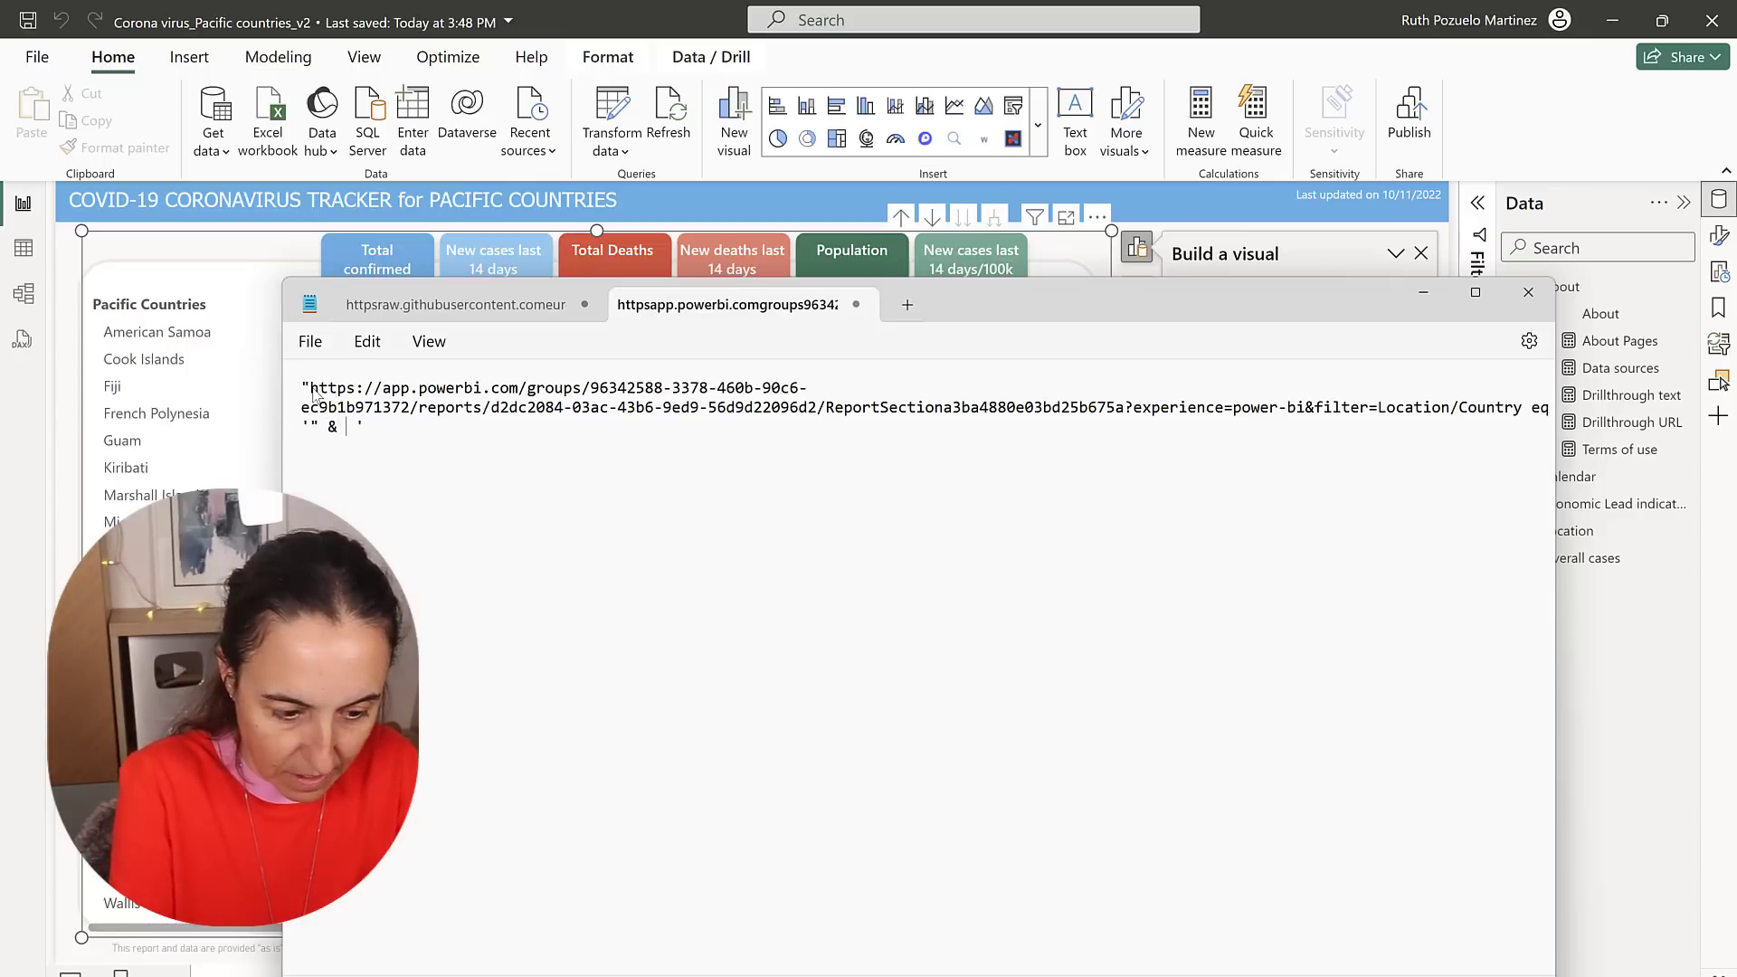
key("BackSpace")
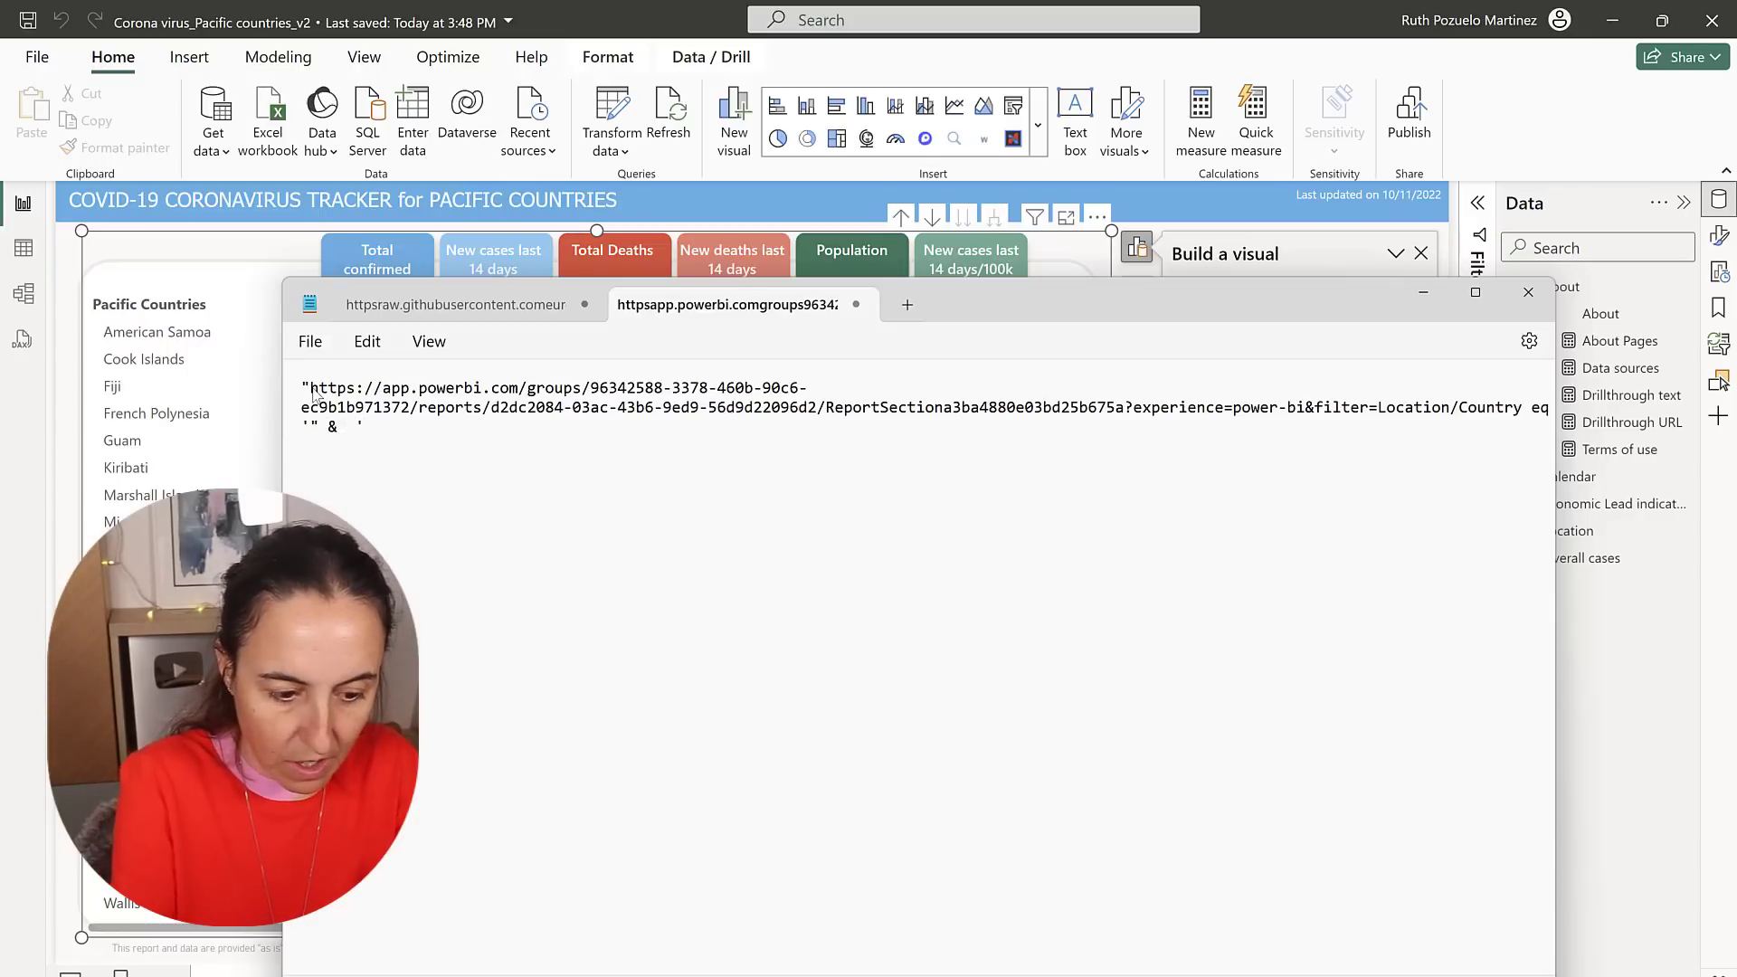
type("&")
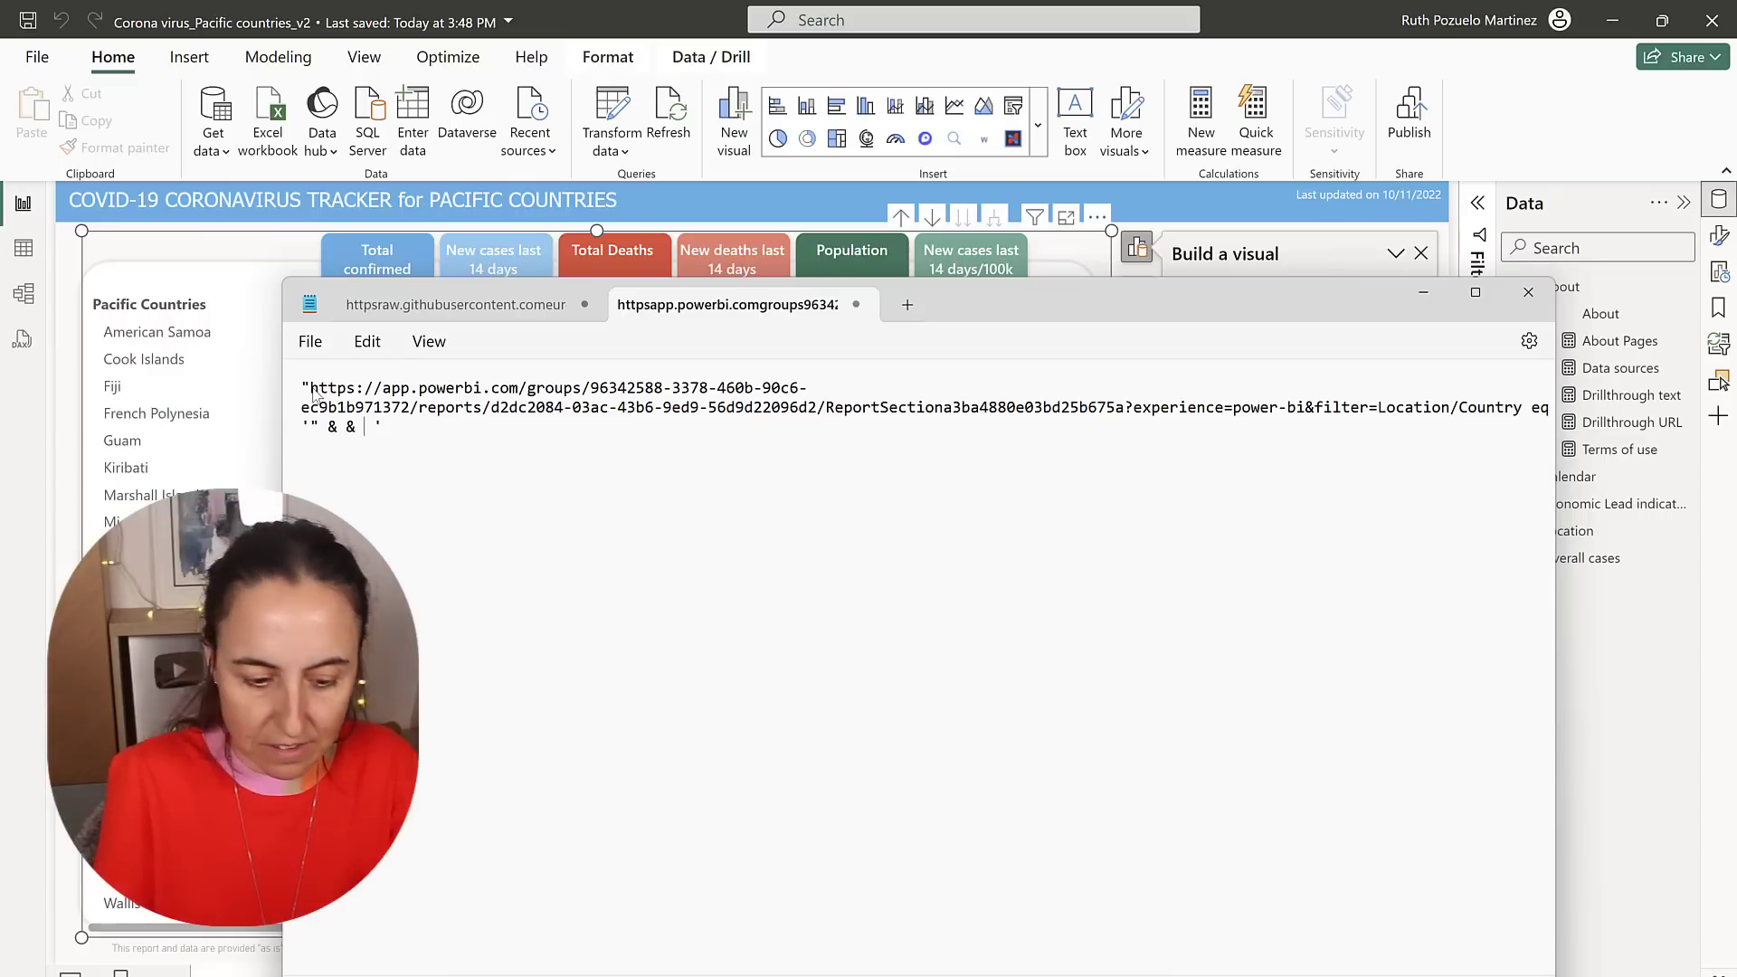
key("Delete")
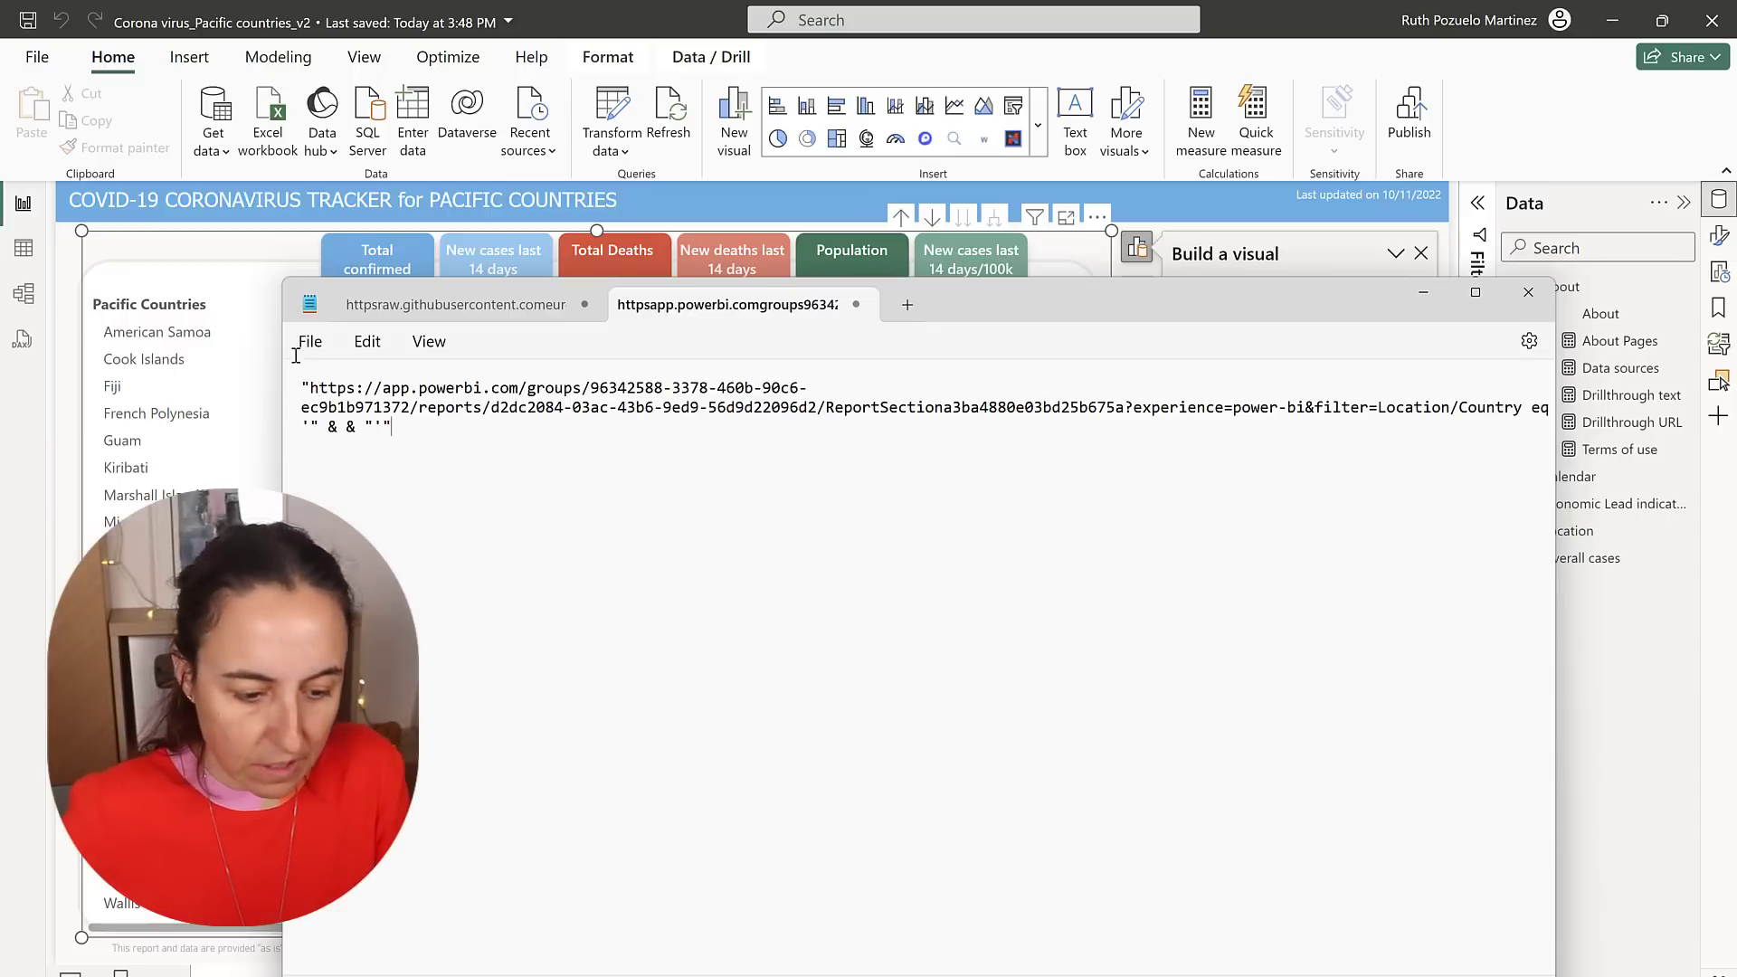
left_click_drag(398, 429, 271, 387)
key("ctrl+c")
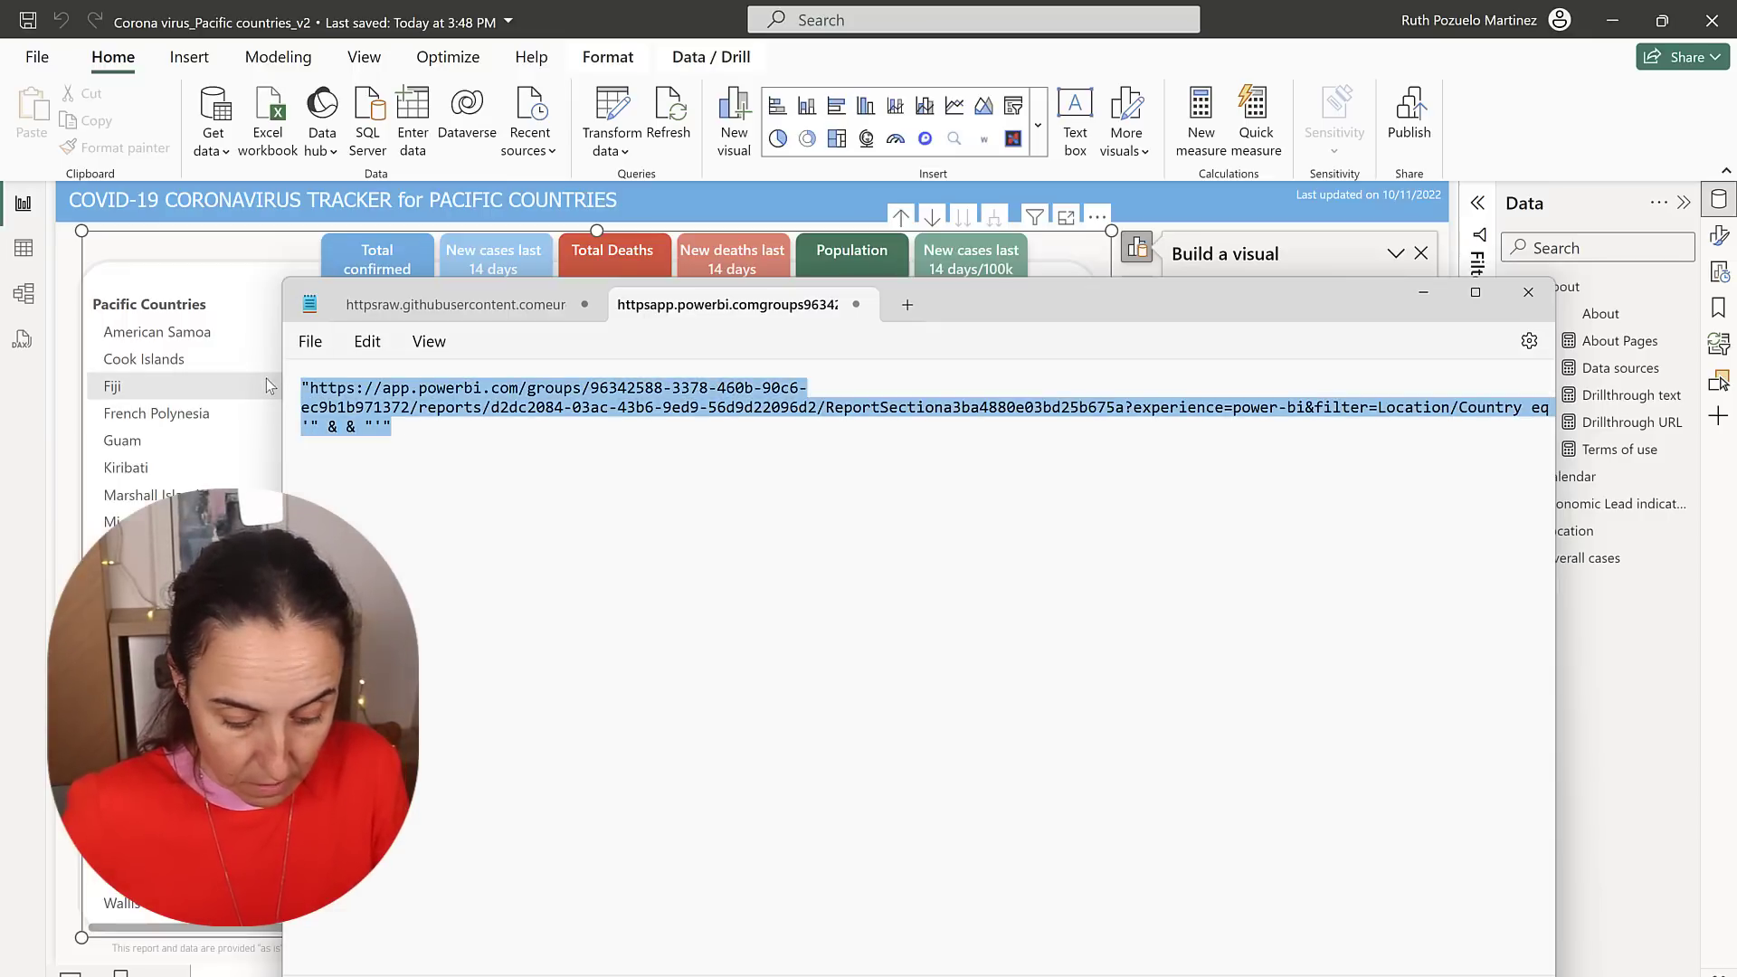
- Replace the Drillthrough URL measure's empty string with the pasted URL joined to SELECTEDVALUE(Location[Country])
left_click(1633, 423)
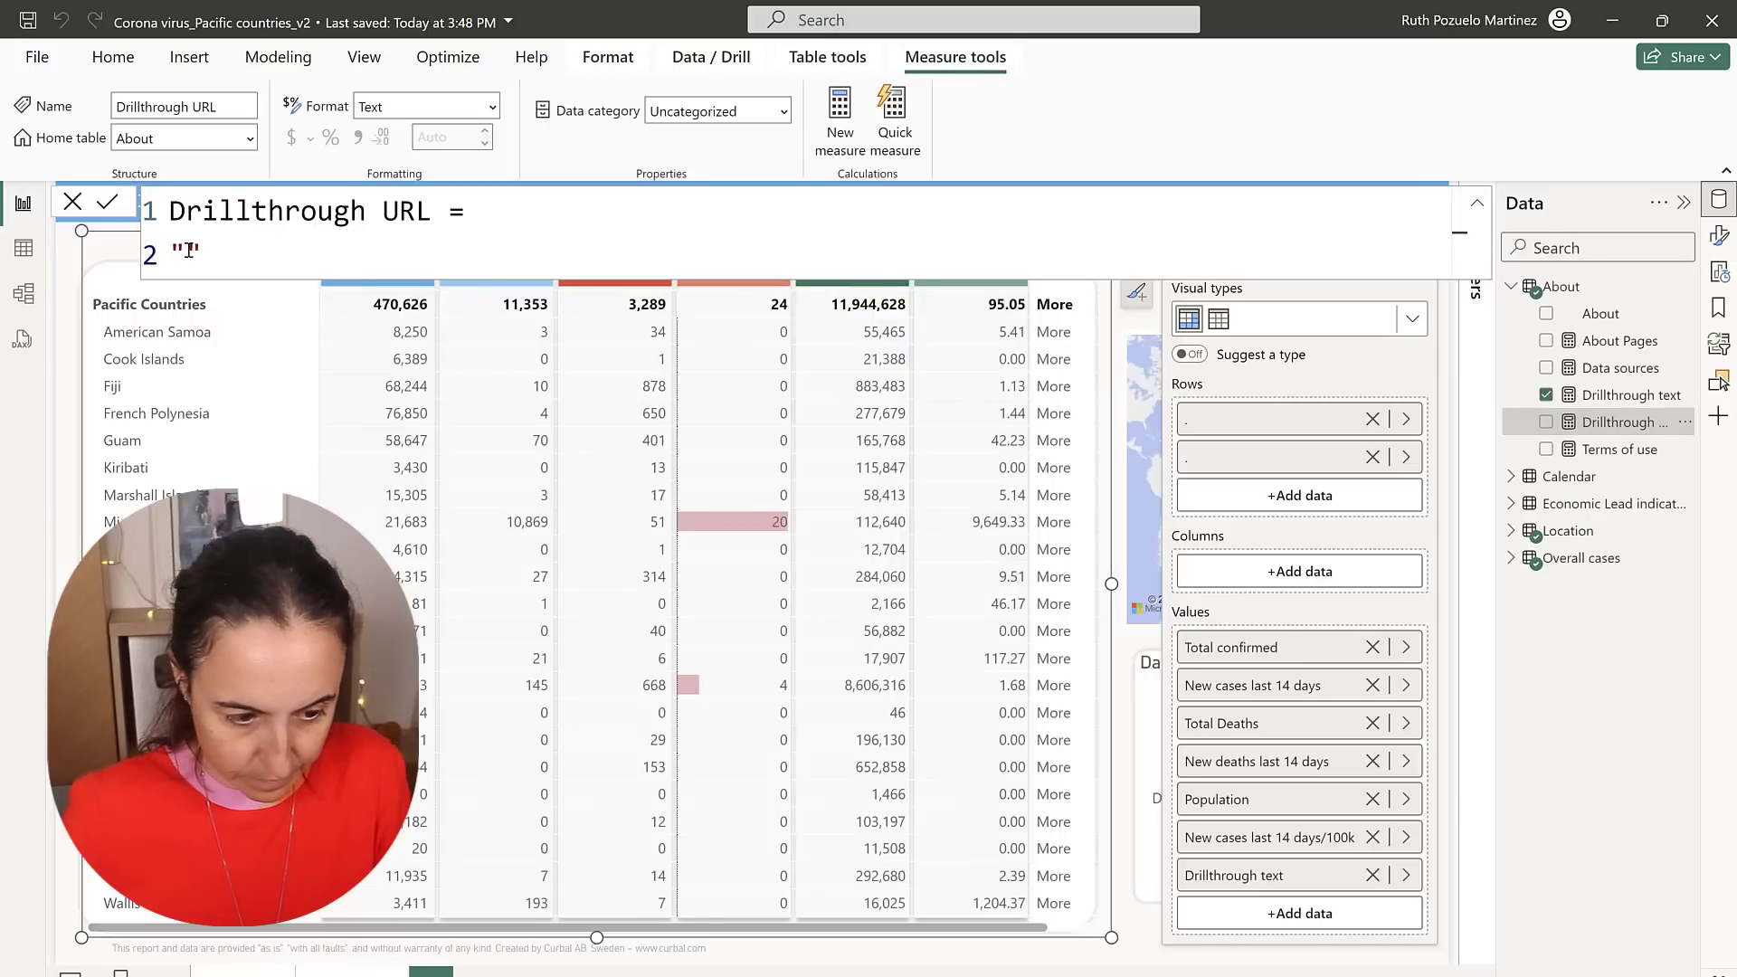
left_click_drag(211, 249, 164, 253)
key("ctrl+v")
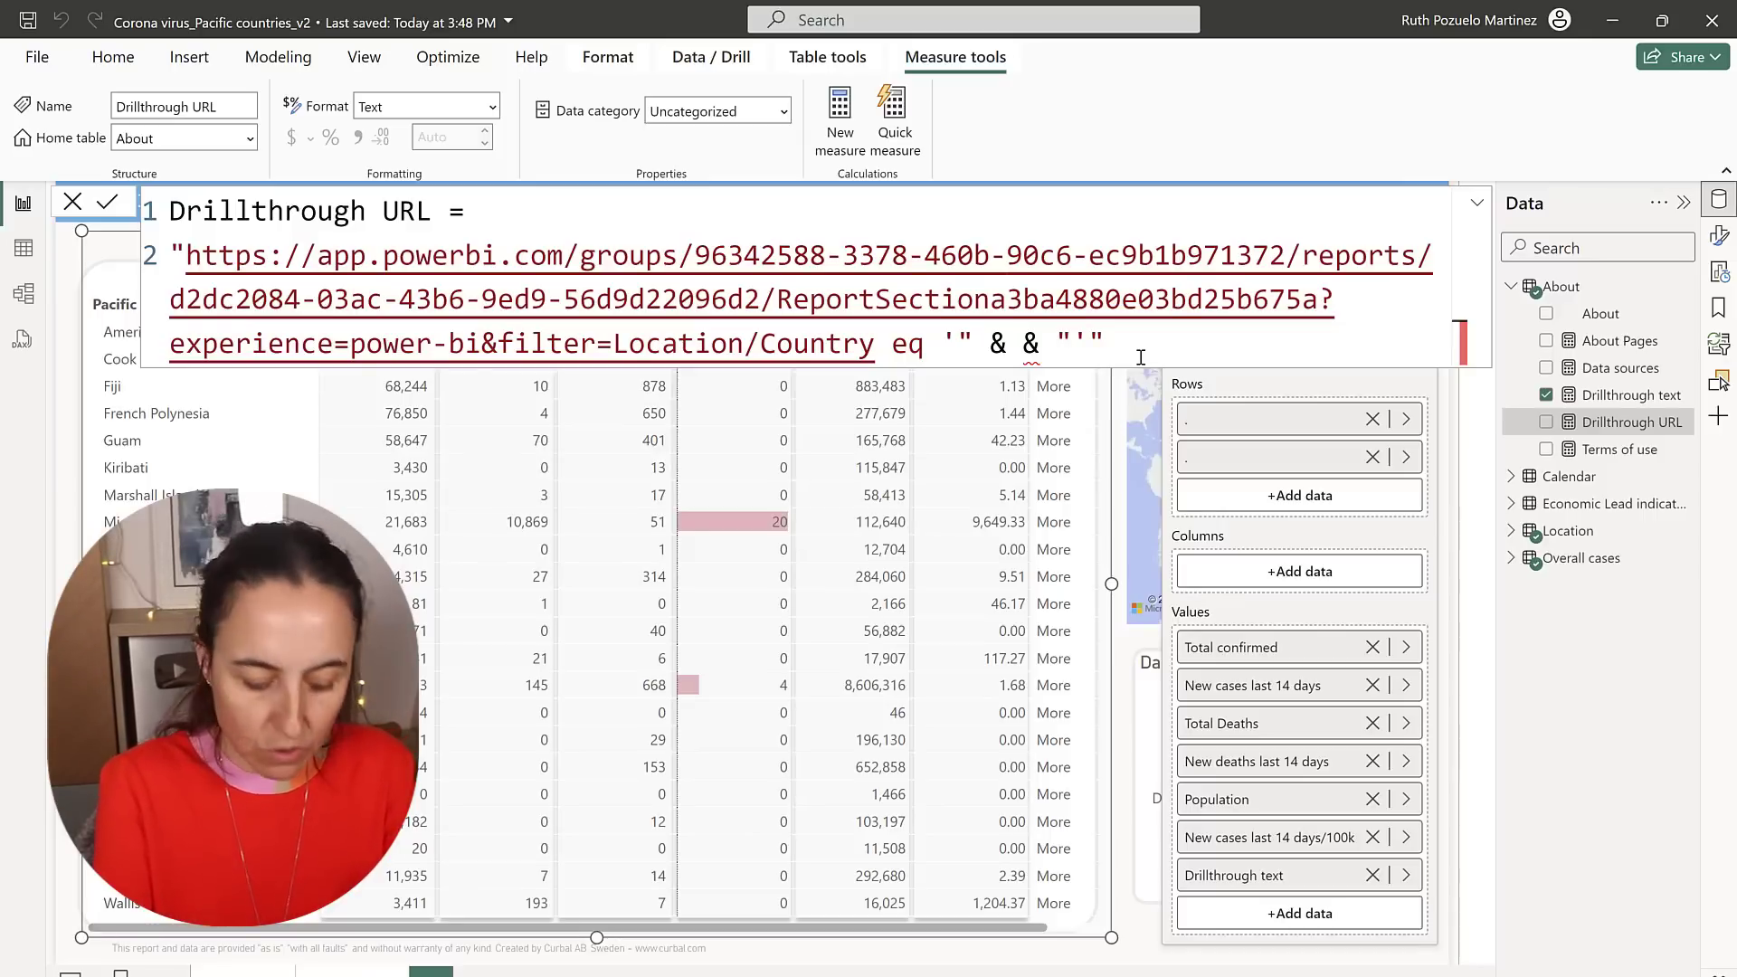
type("sele")
key("Down")
key("Down")
key("Down")
key("Down")
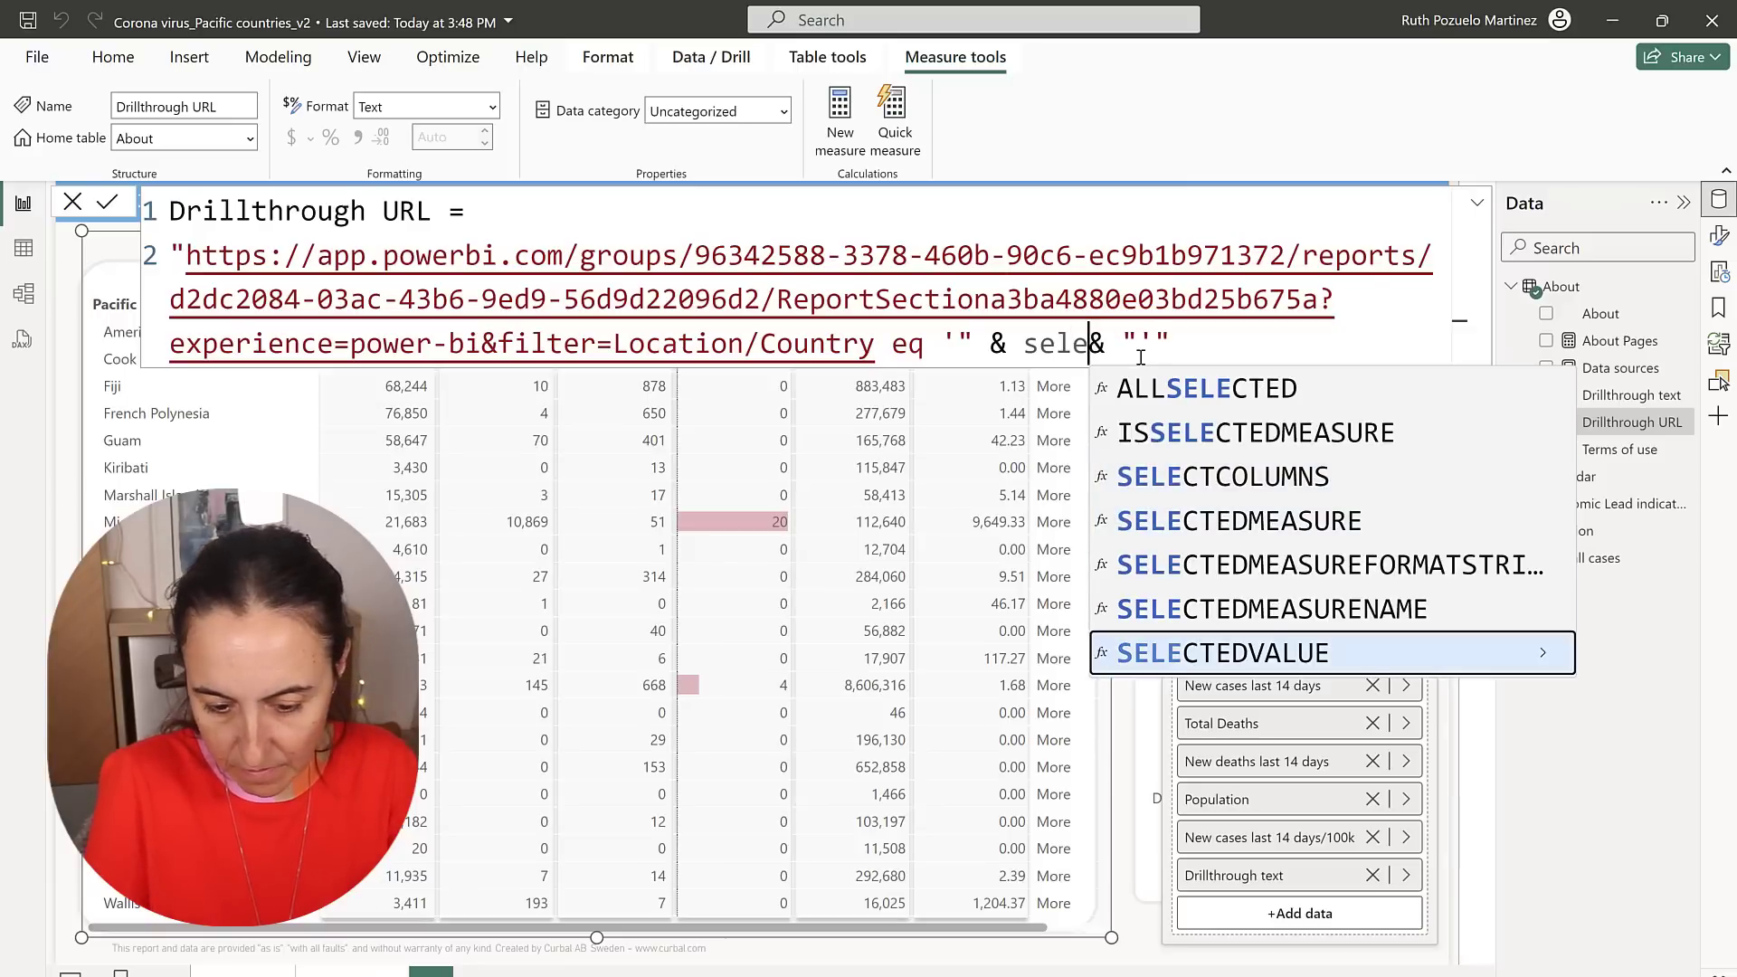
key("Tab")
type("loc")
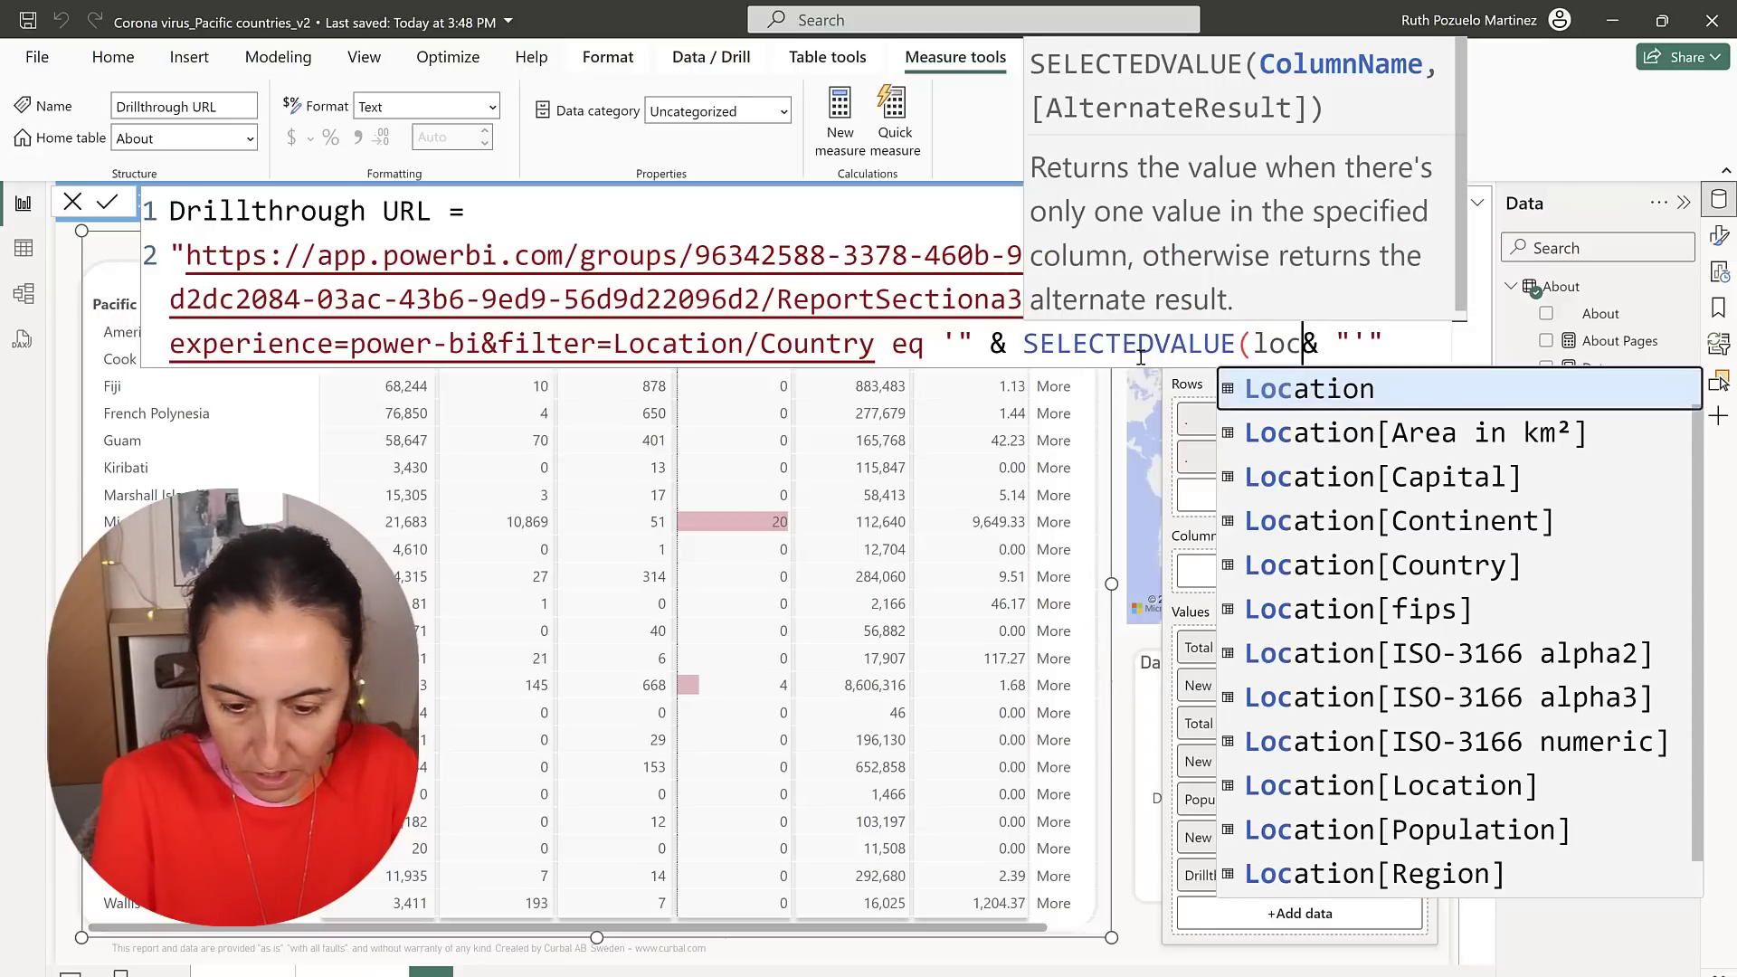
key("Down")
key("Down")
key("Down")
key("Down")
key("Tab")
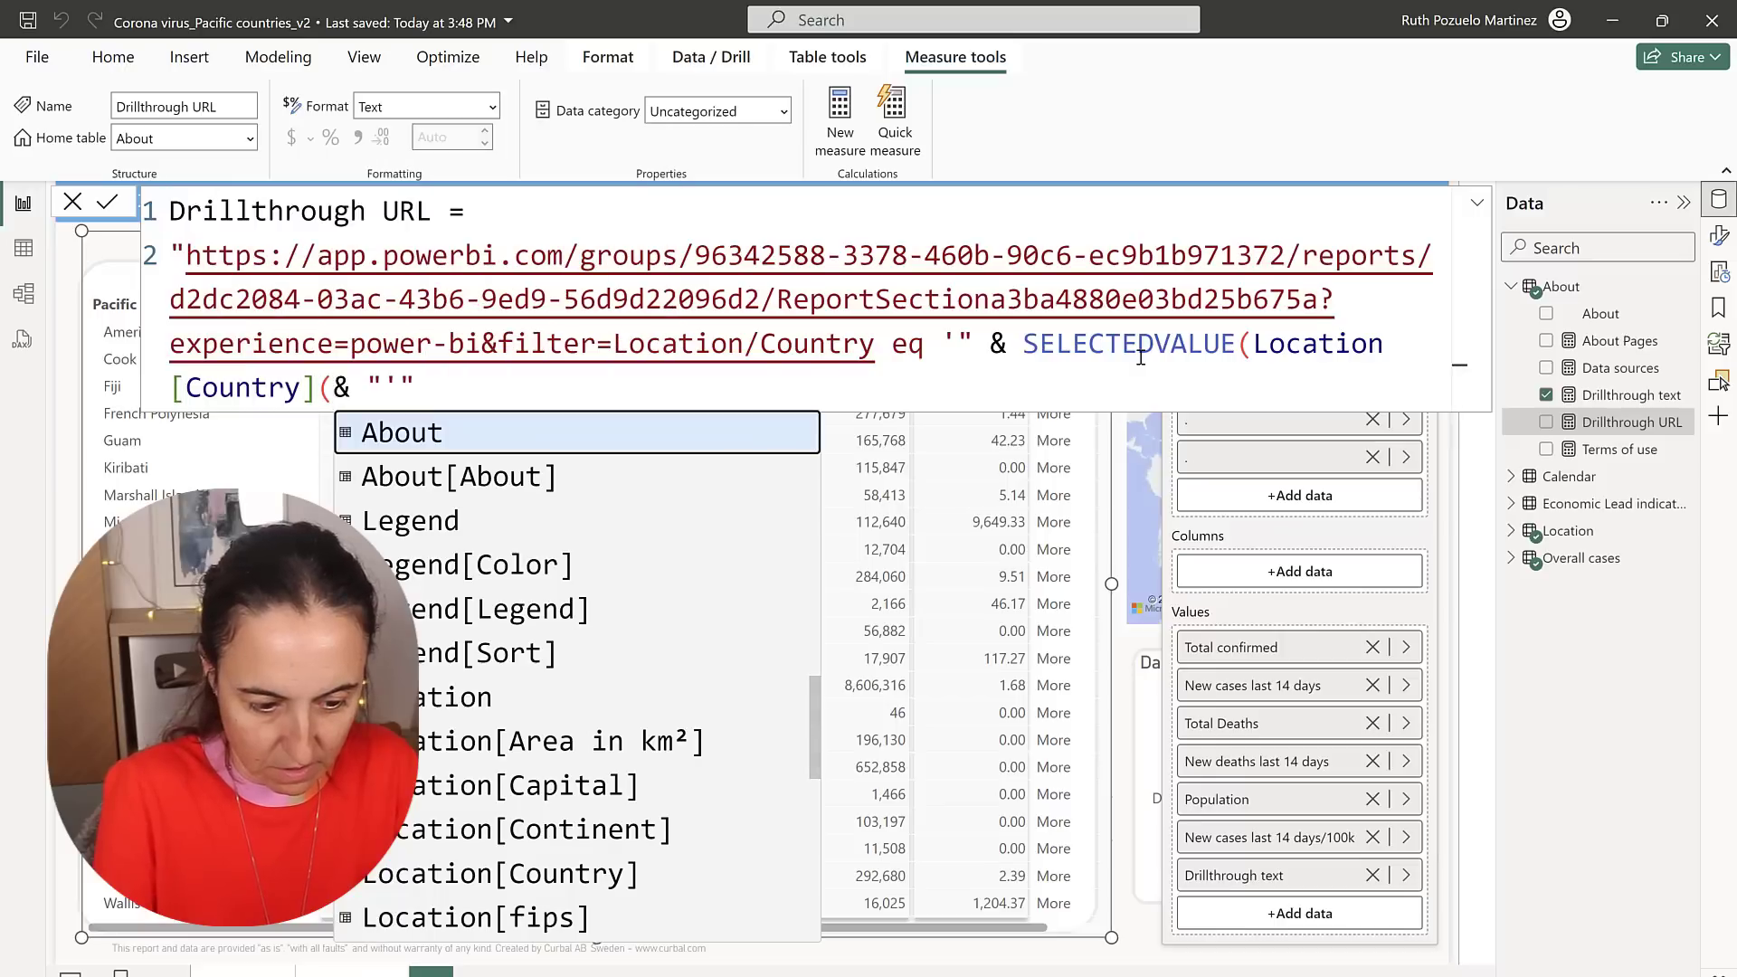
type(")")
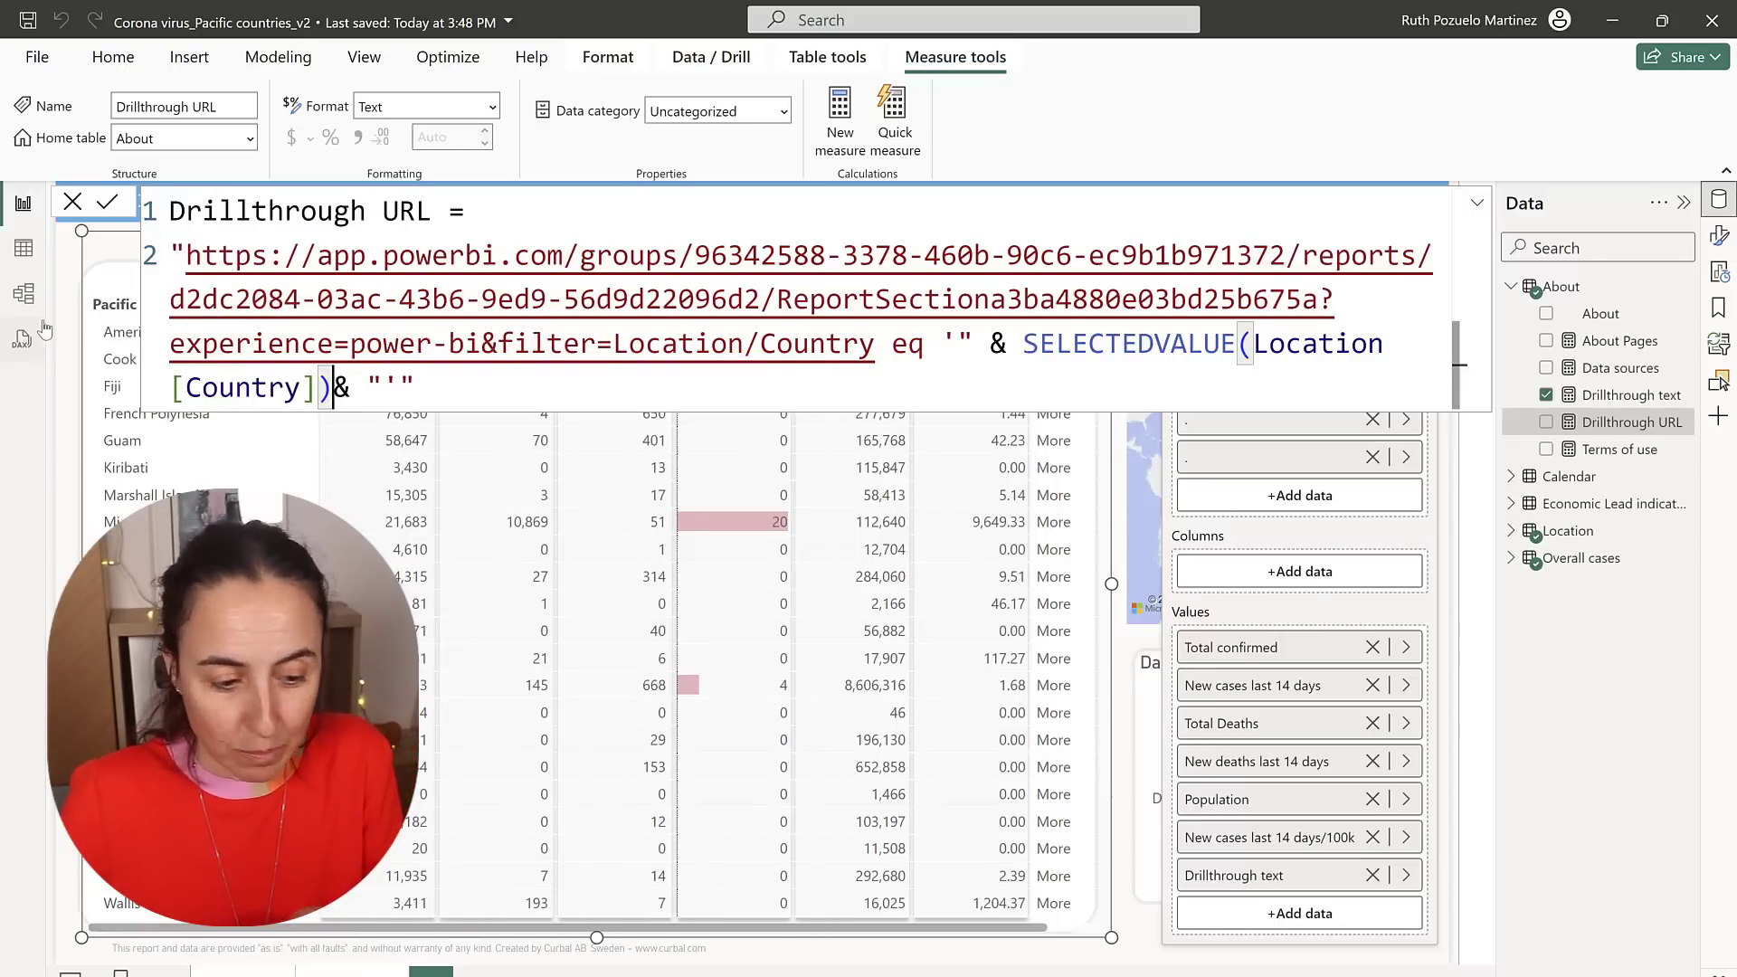
key("Return")
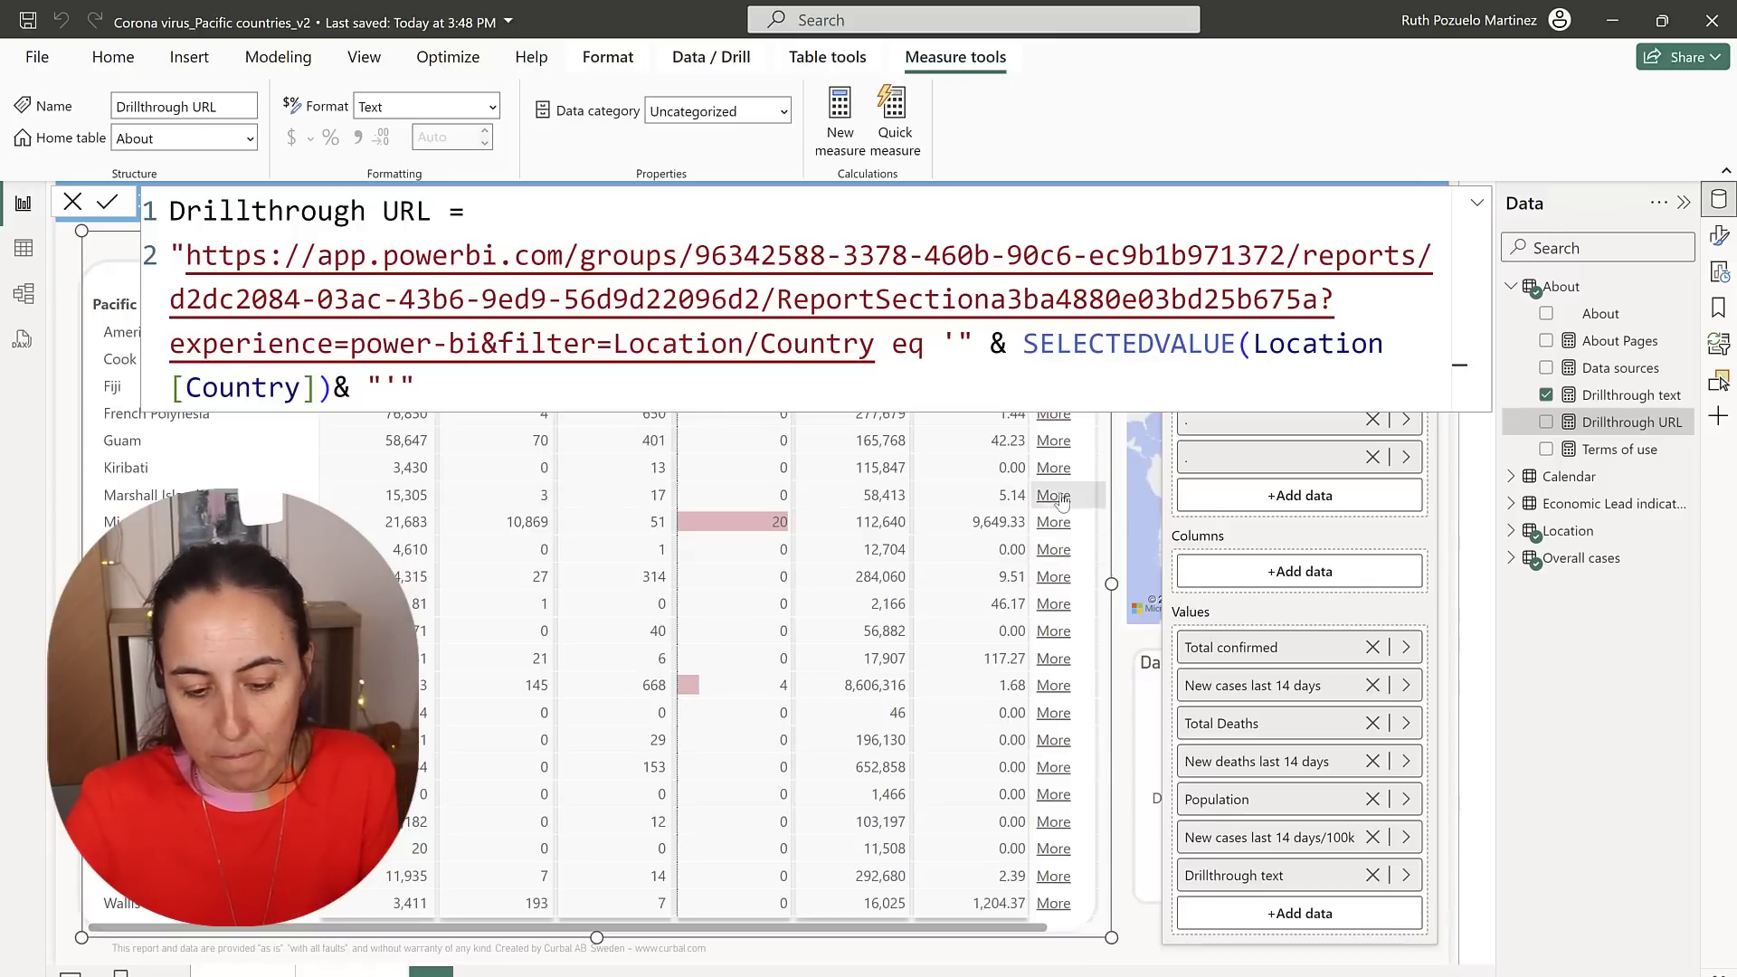
- Save the report and republish it to the chosen workspace, replacing the existing dataset
left_click(113, 57)
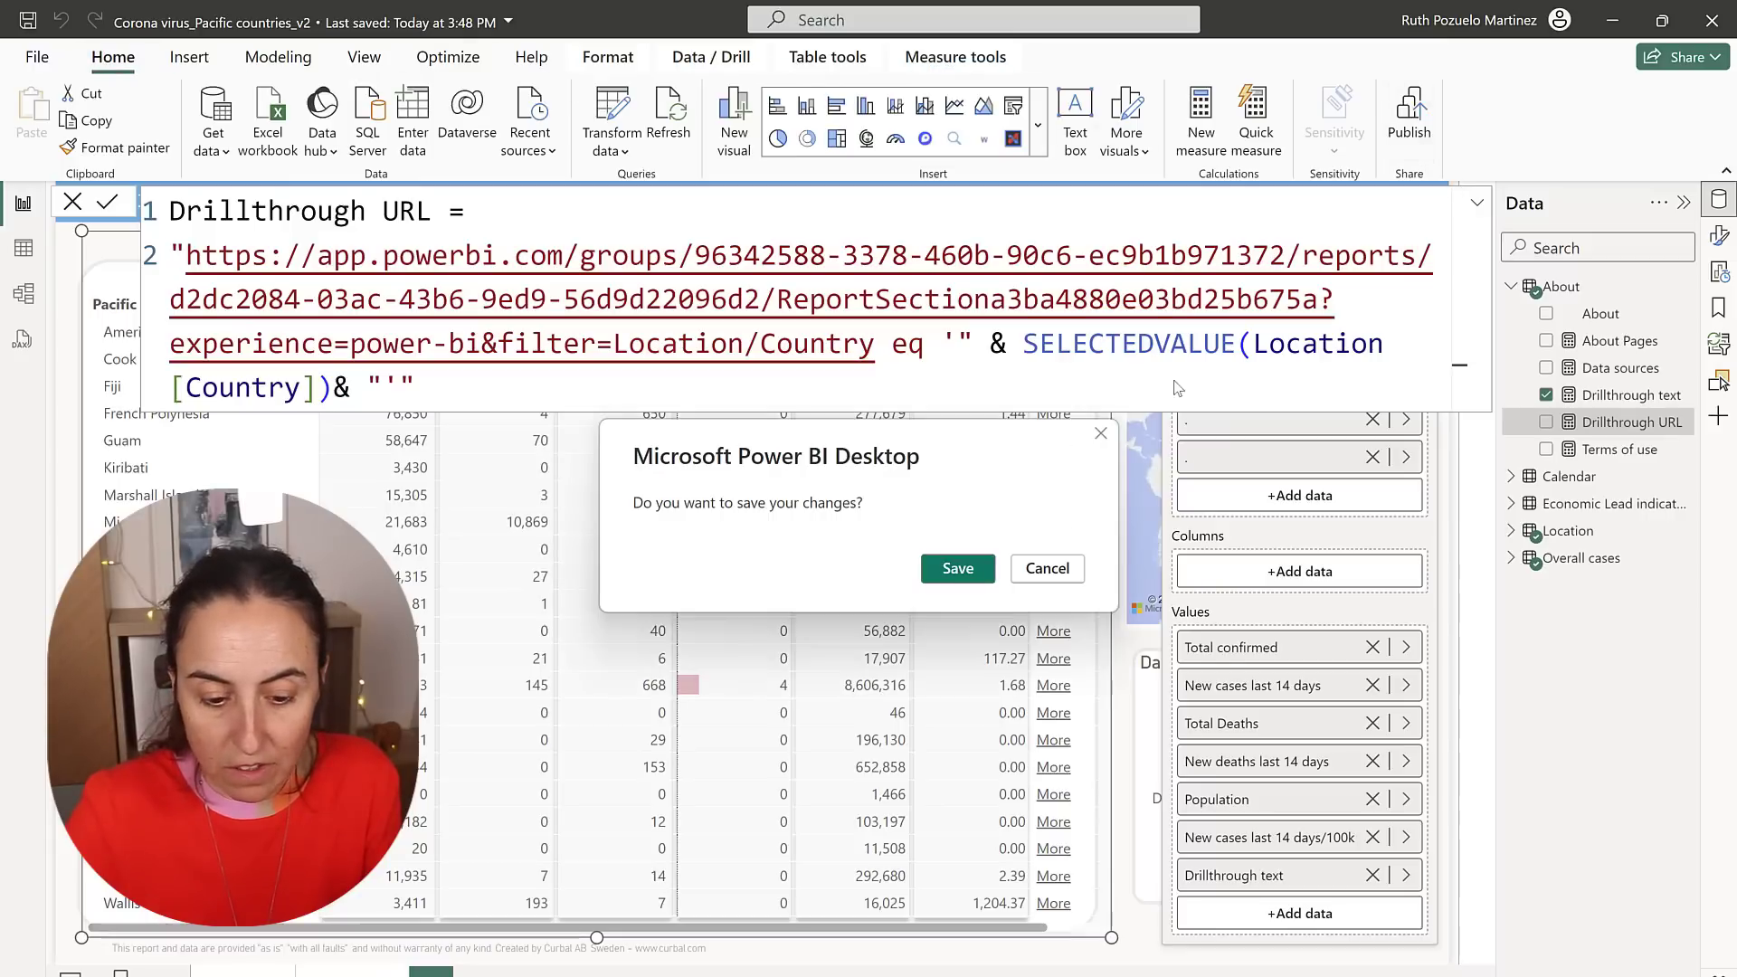
left_click(978, 583)
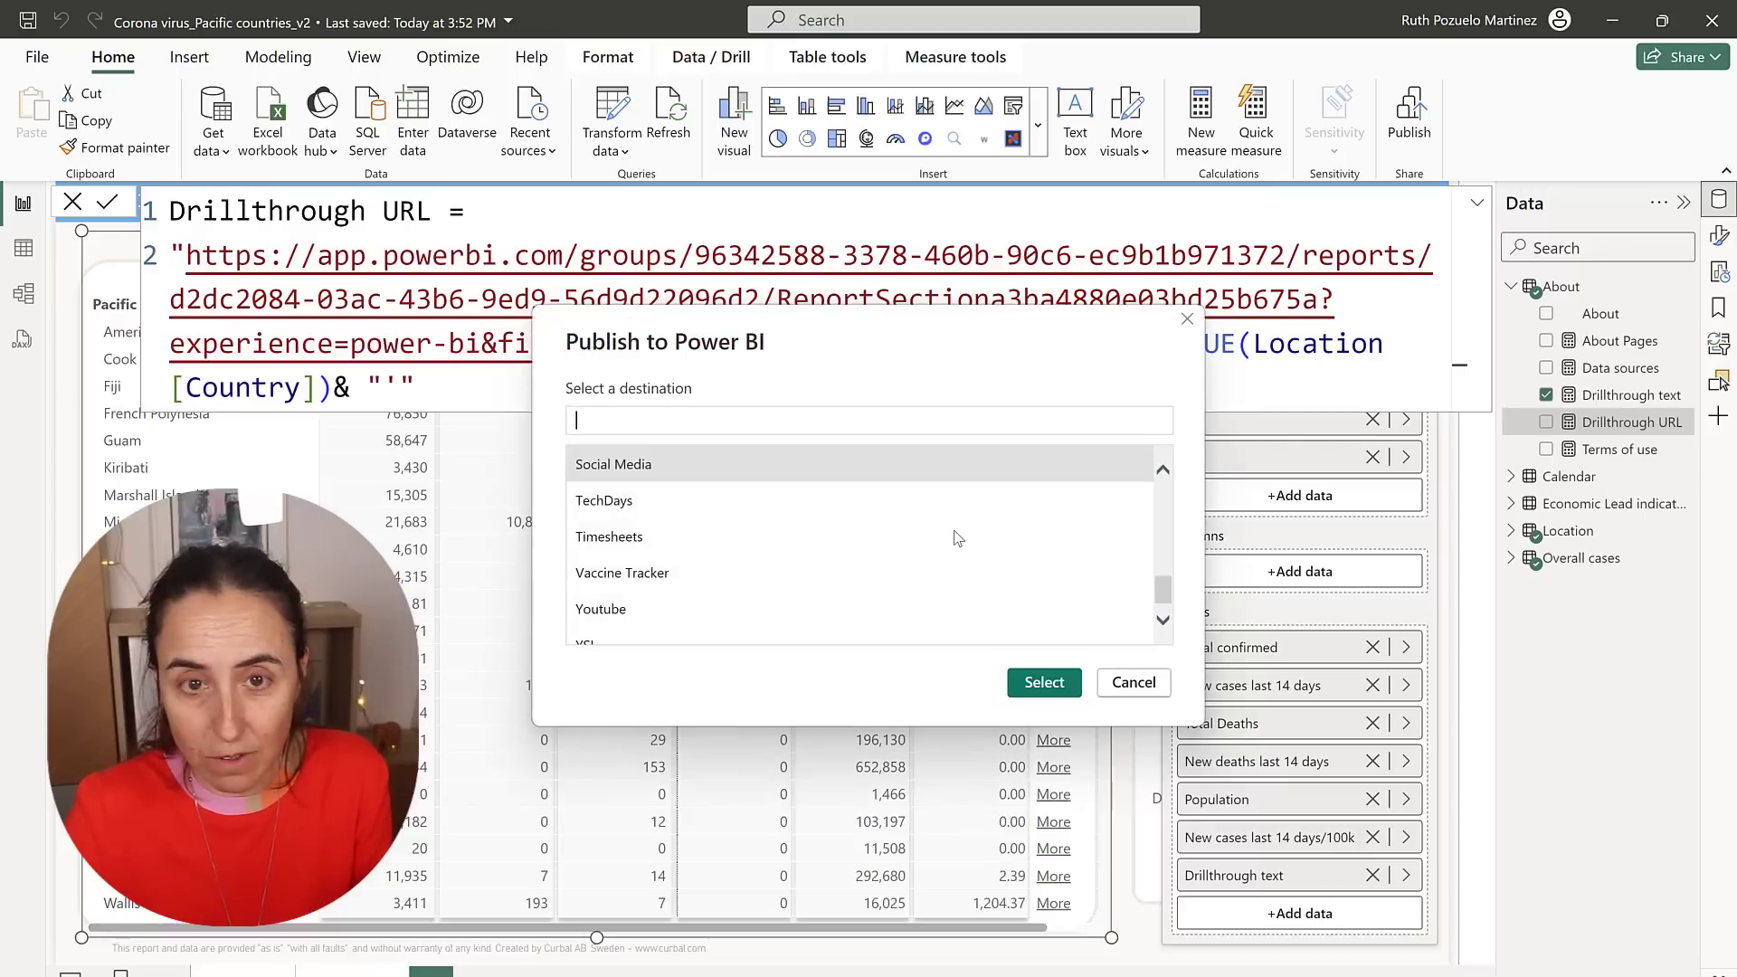
left_click(1059, 693)
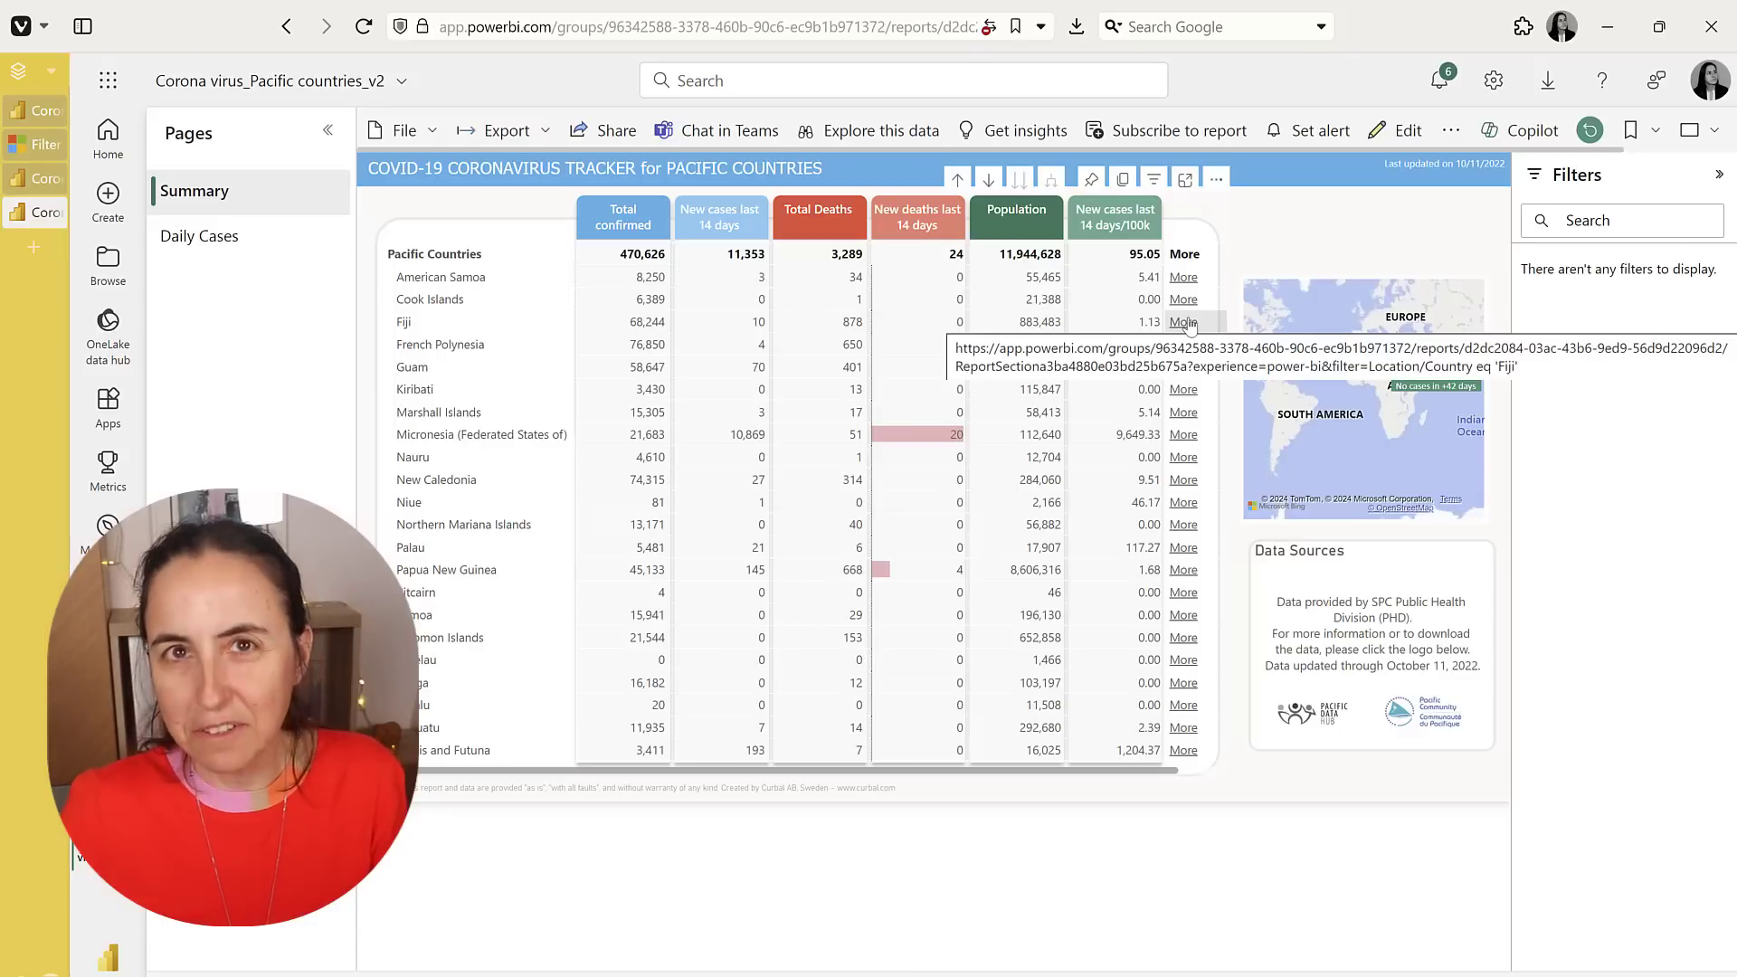
- Open Fiji's Daily Cases page via its More link, then clear the Country filter on the Summary page
left_click(1183, 323)
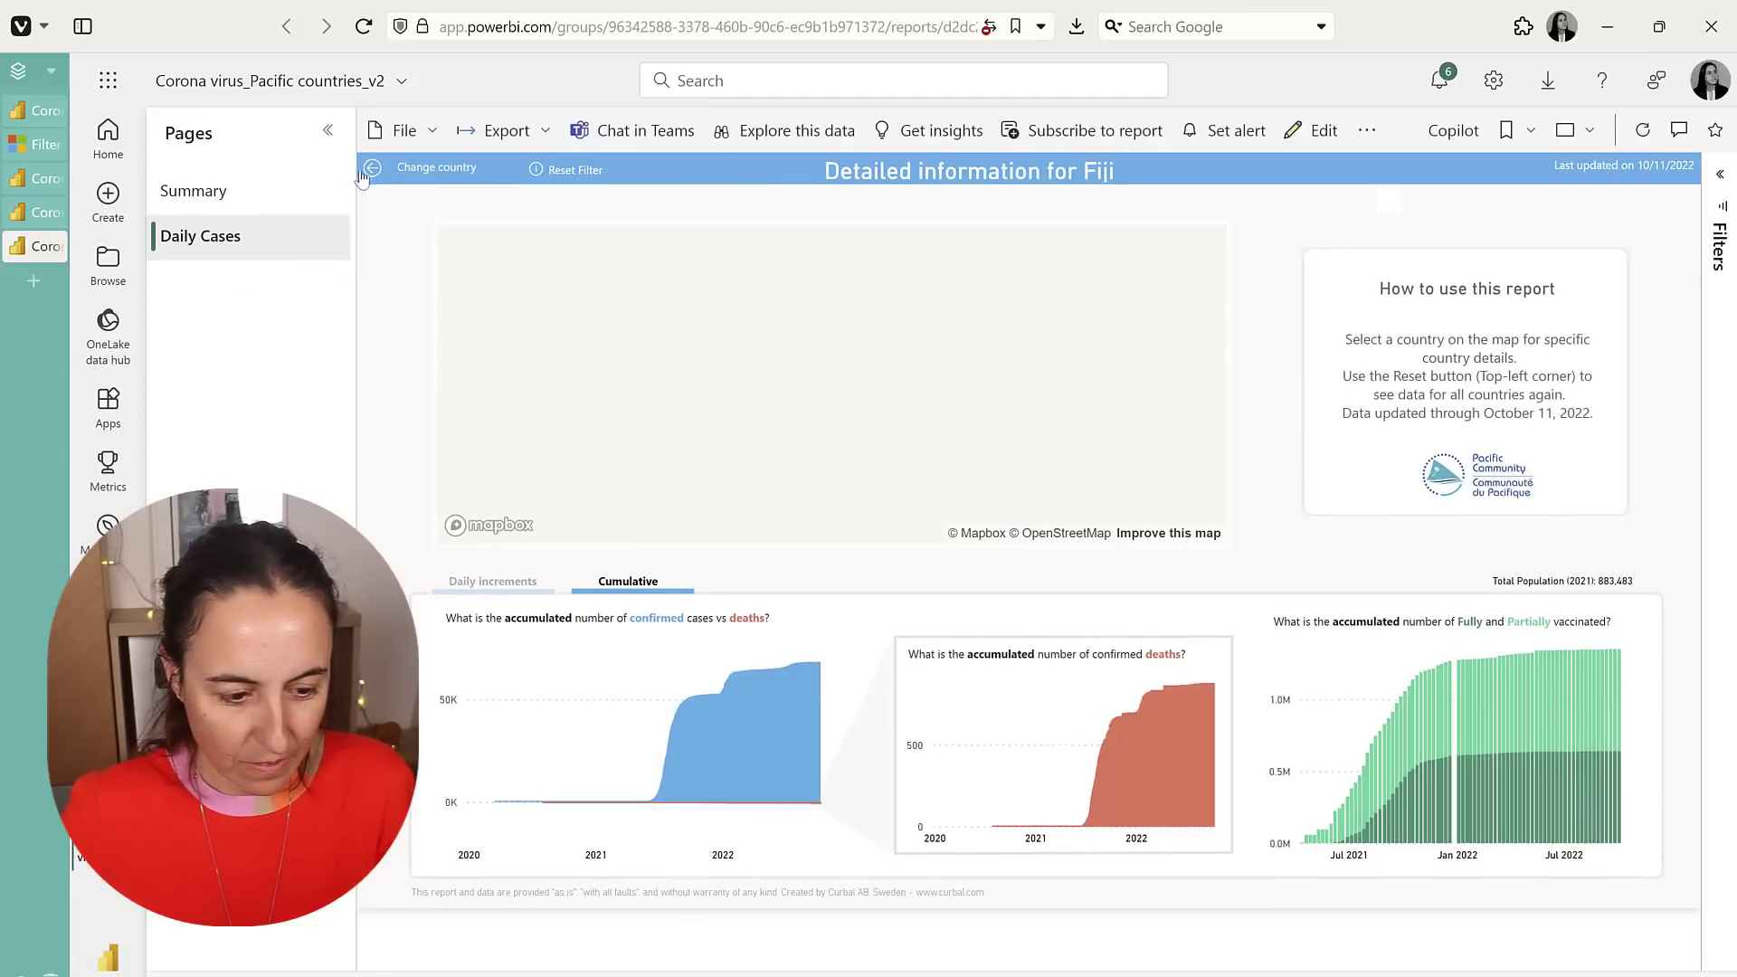
left_click(240, 194)
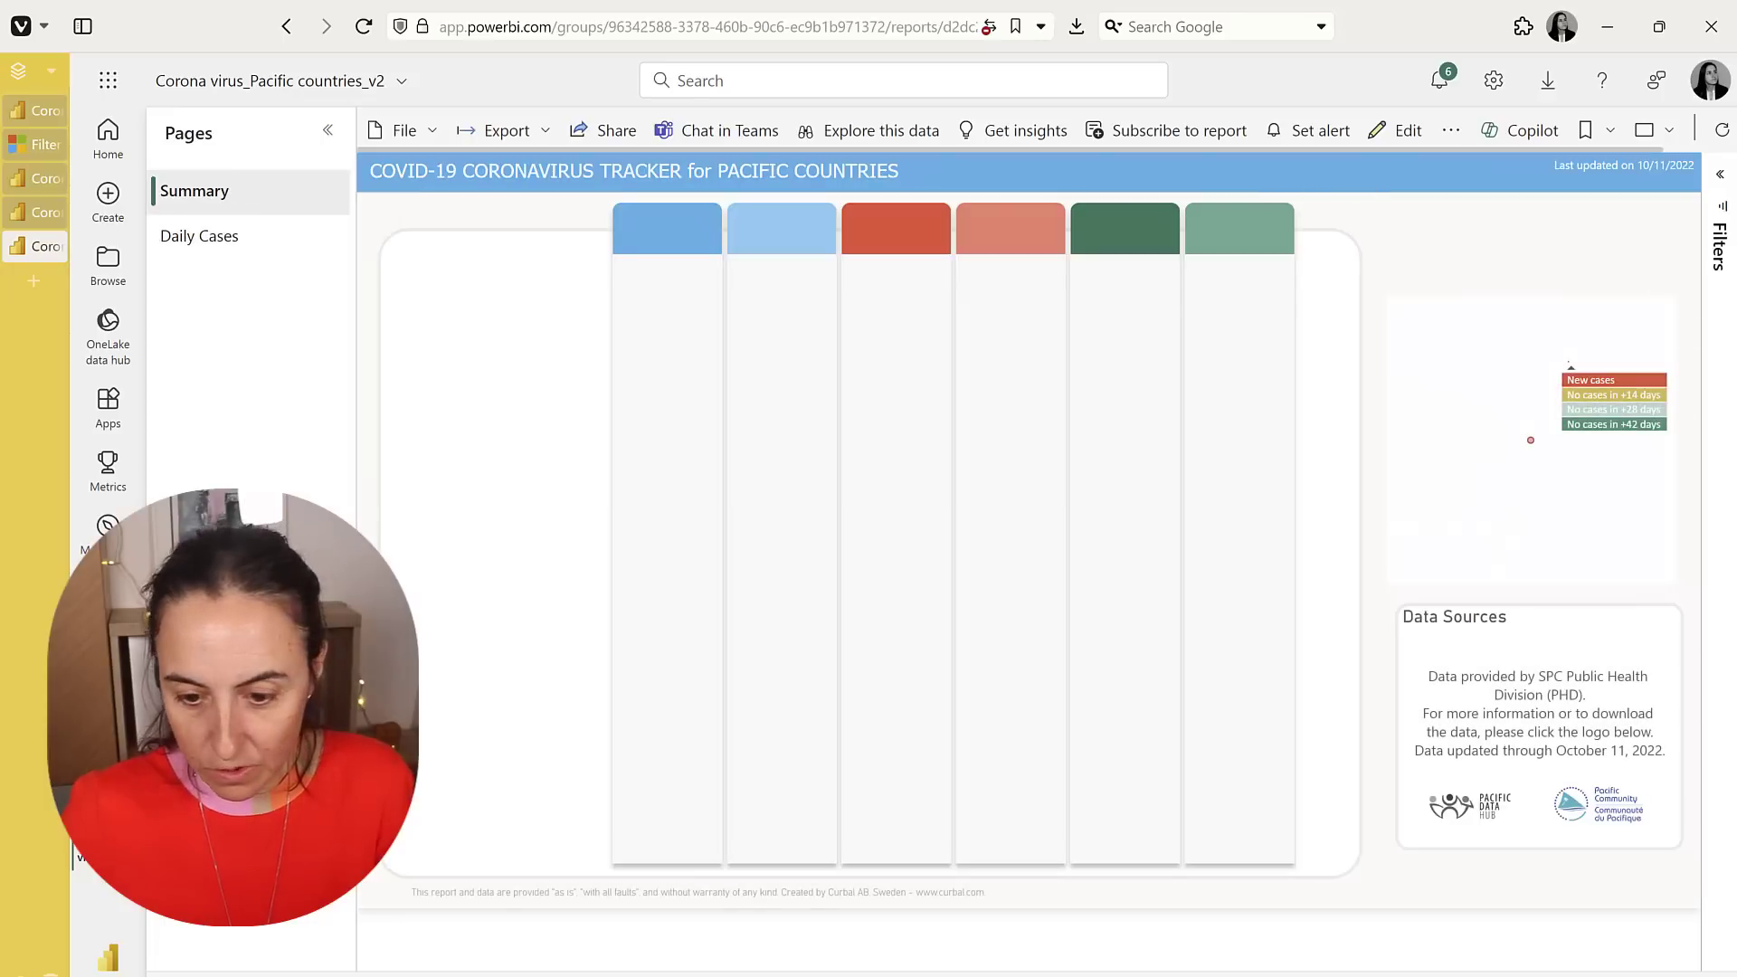
left_click(1721, 177)
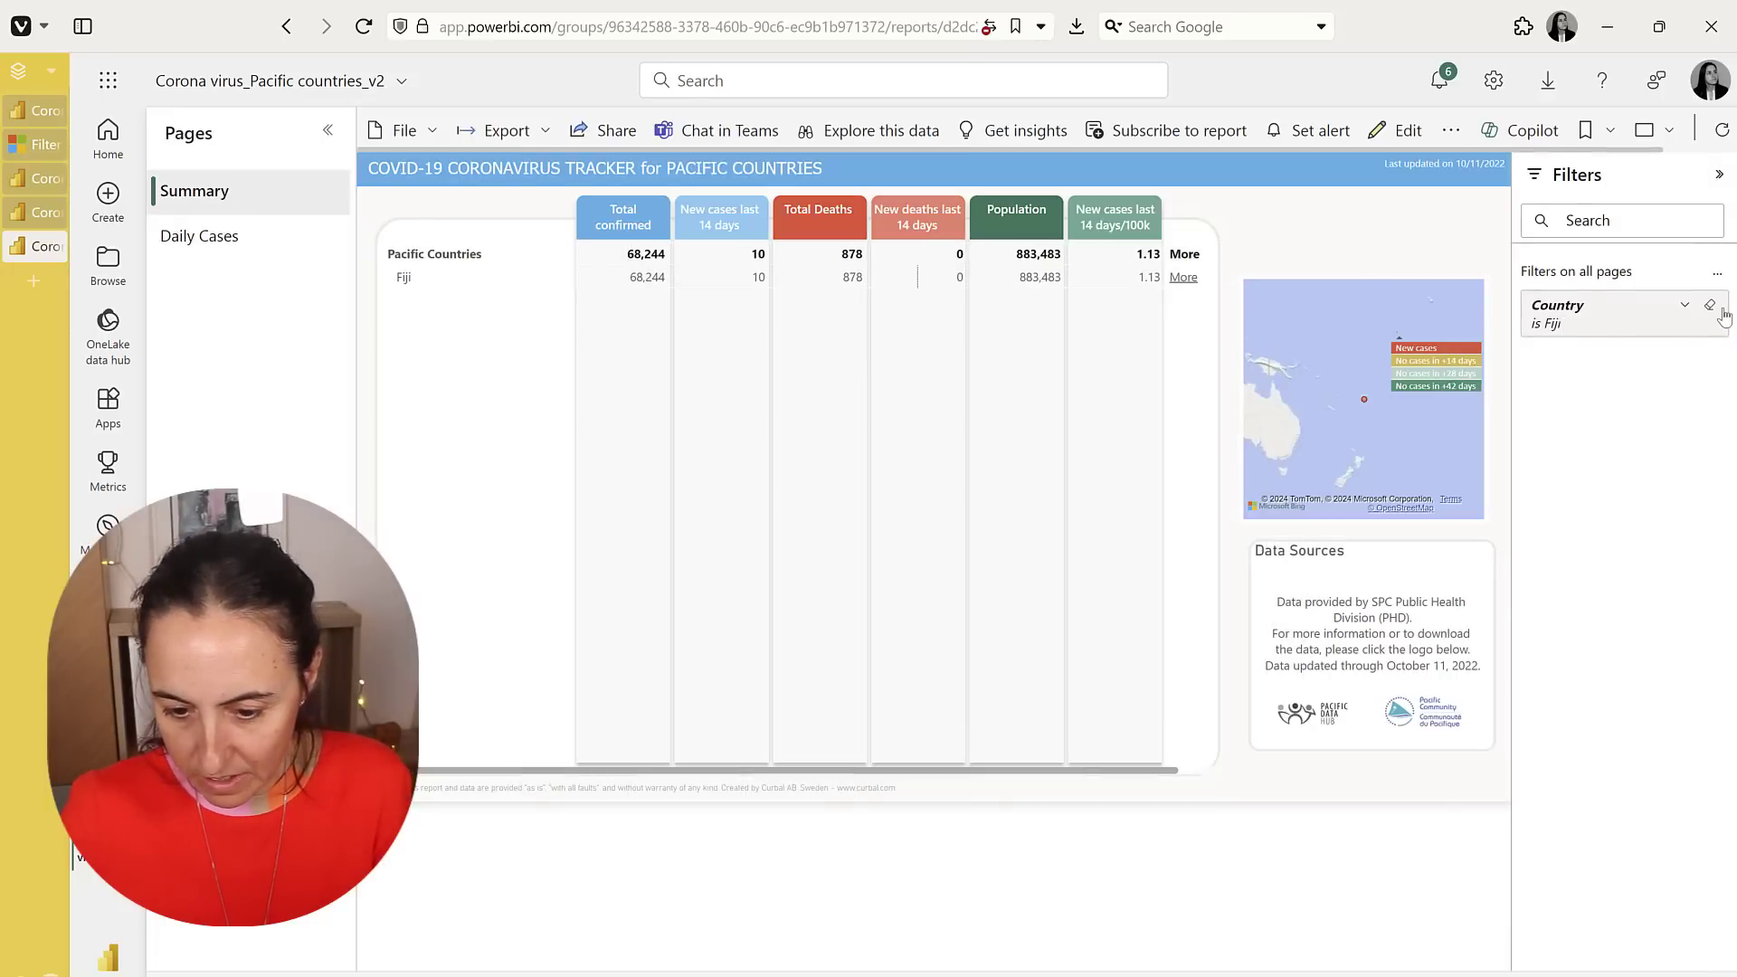
left_click(1710, 308)
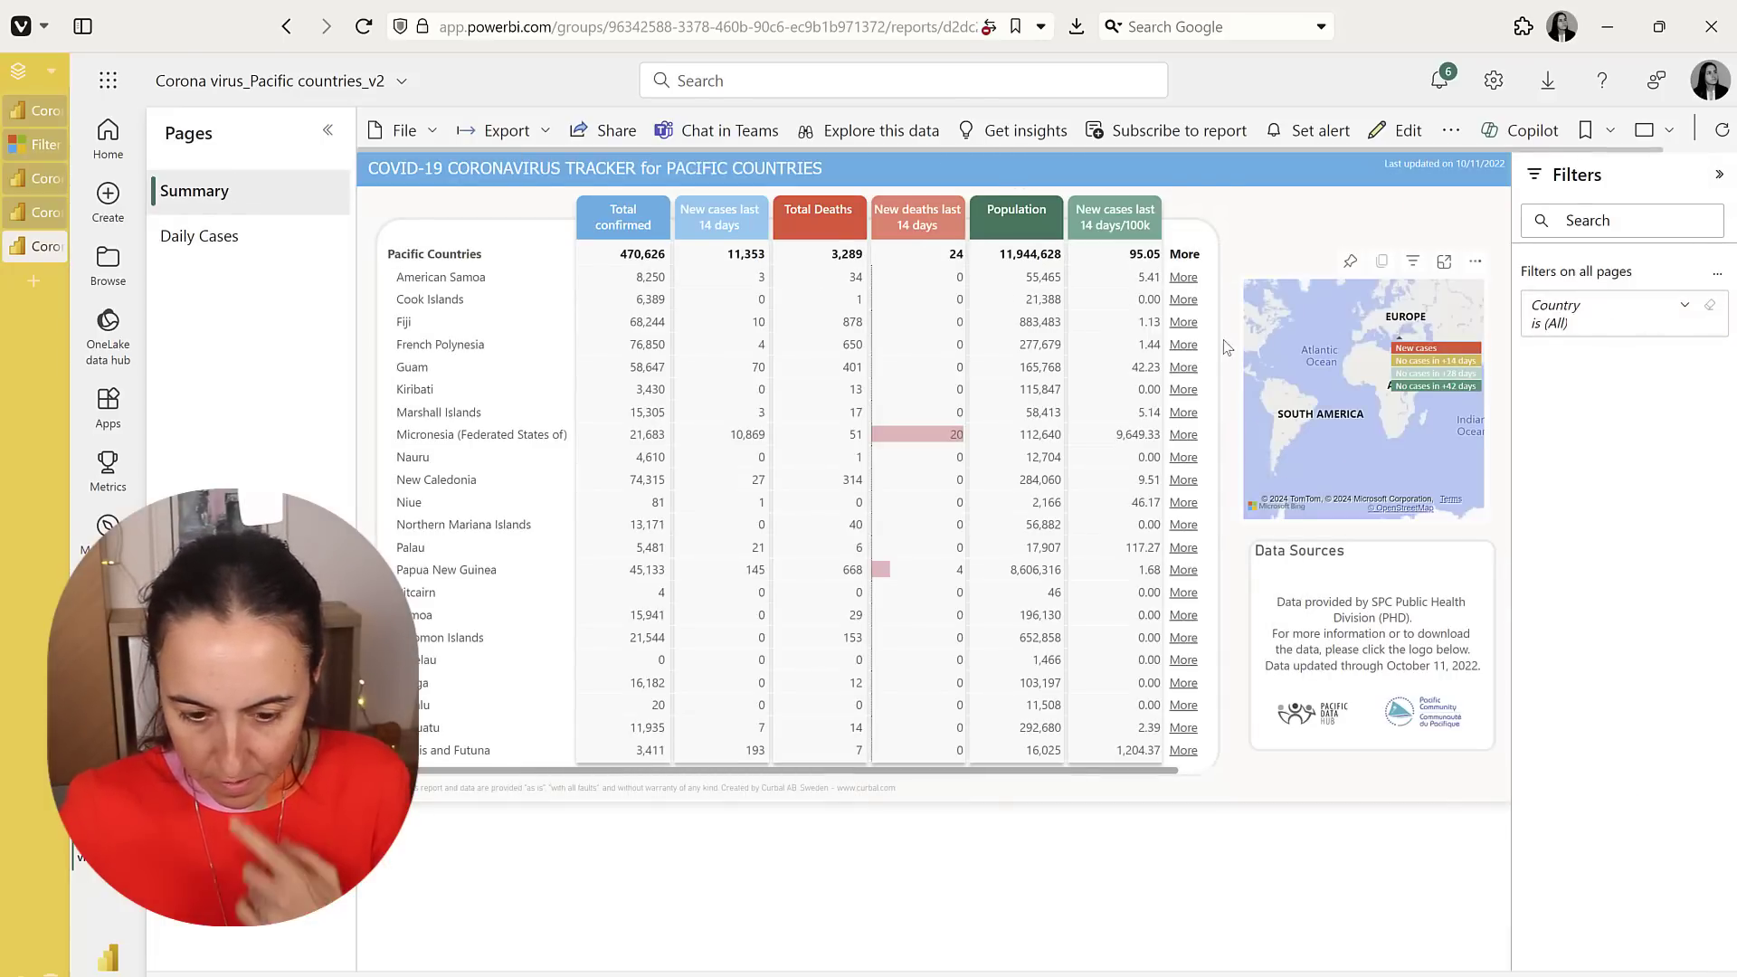
- Open New Caledonia's Daily Cases page from its More link and check the Country filter shows New Caledonia
left_click(1184, 480)
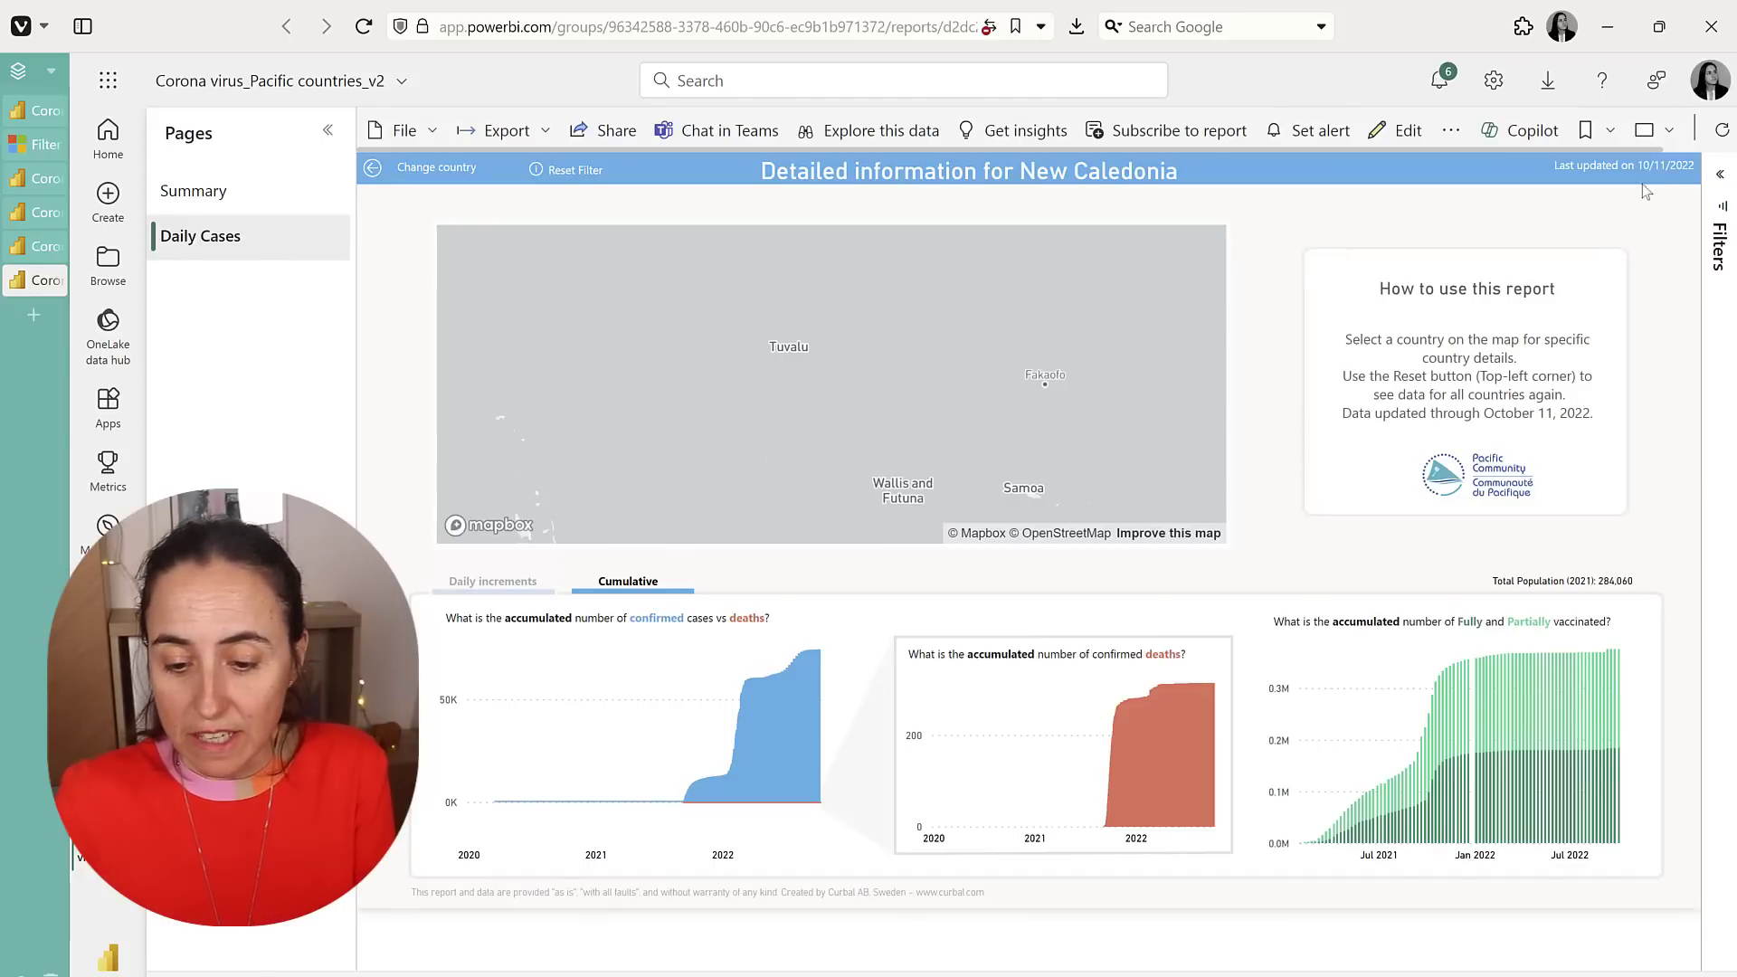
left_click(1720, 175)
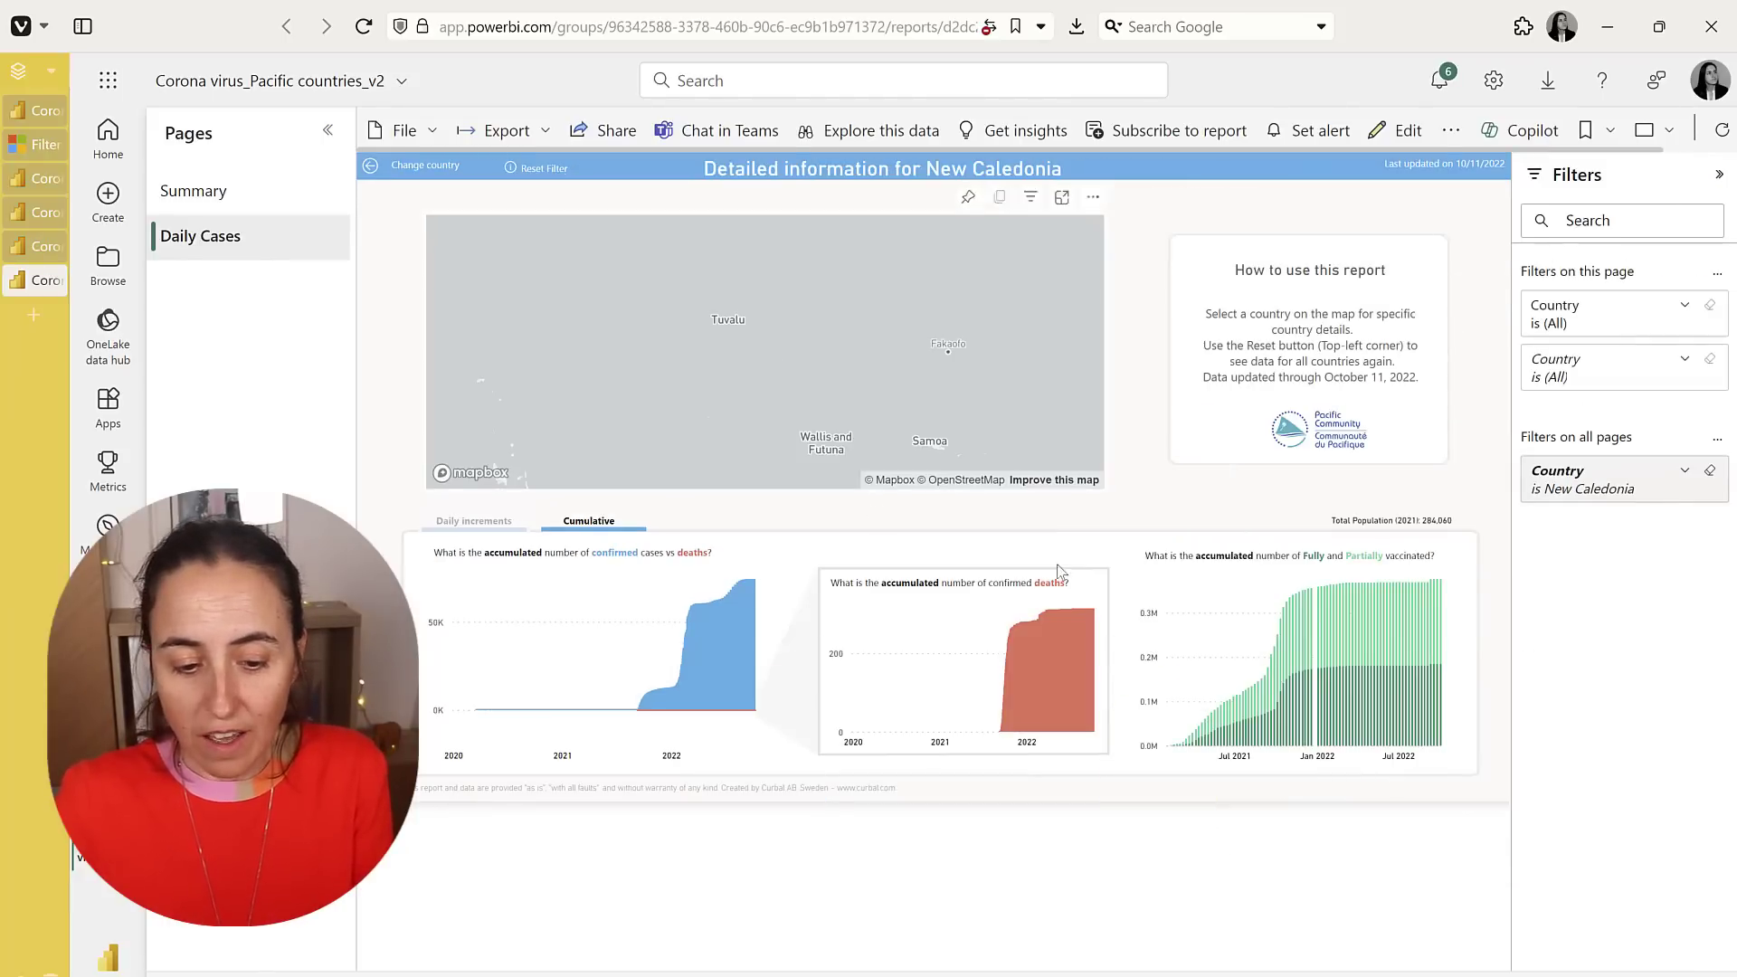